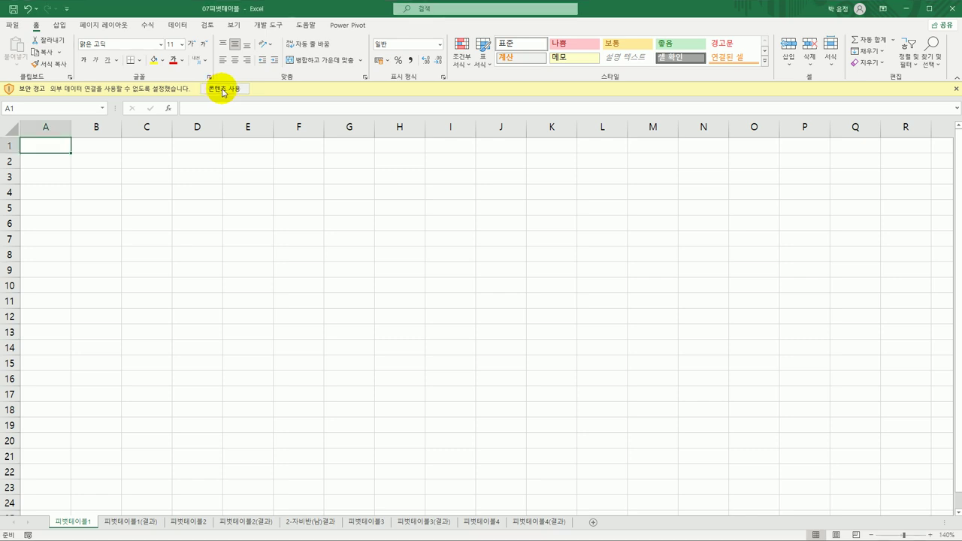
- Enable the workbook's blocked external data content and select cell B2 on the 피벗테이블1 sheet
click(232, 91)
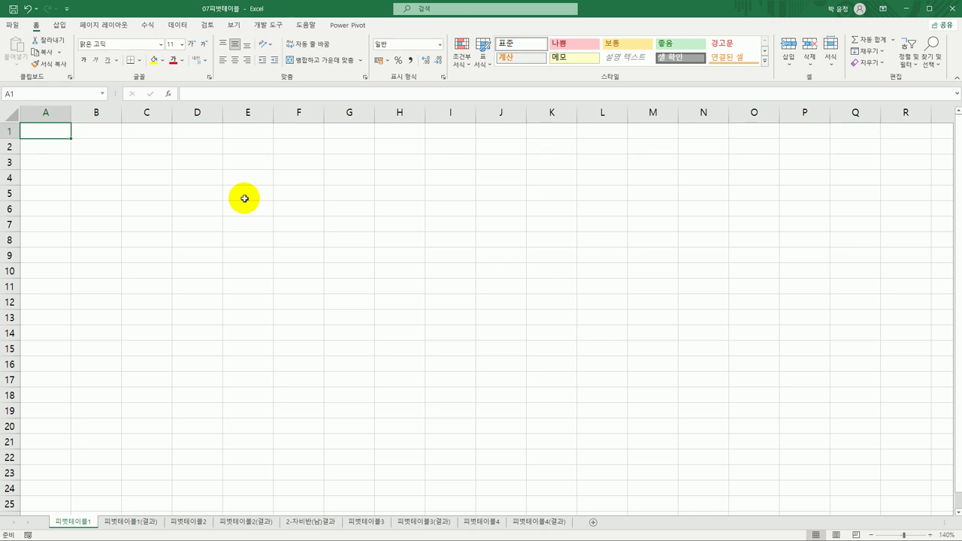
click(102, 148)
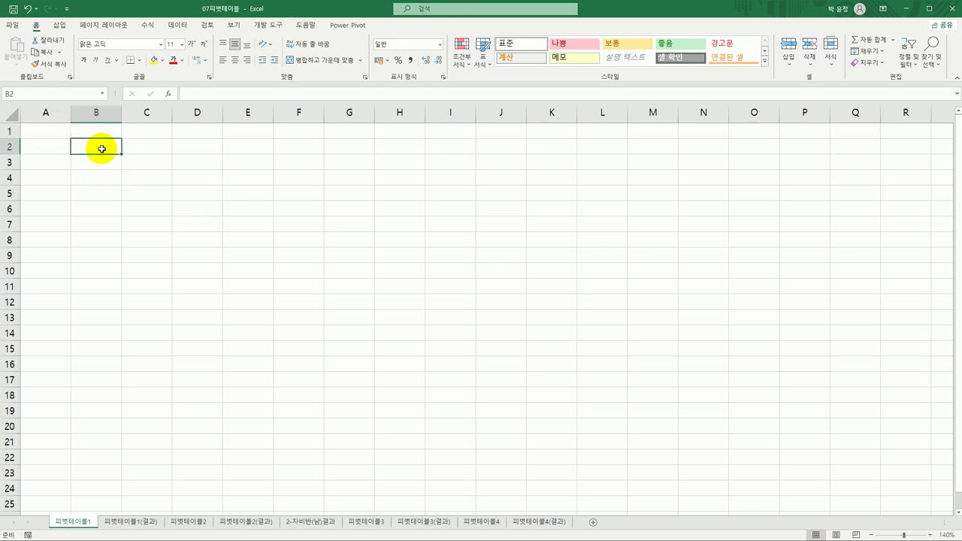
click(413, 213)
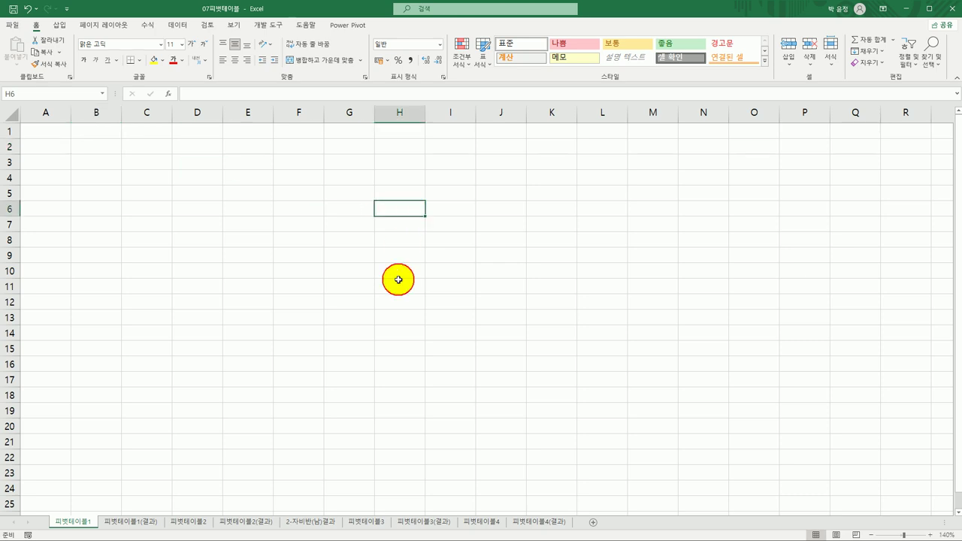
click(112, 148)
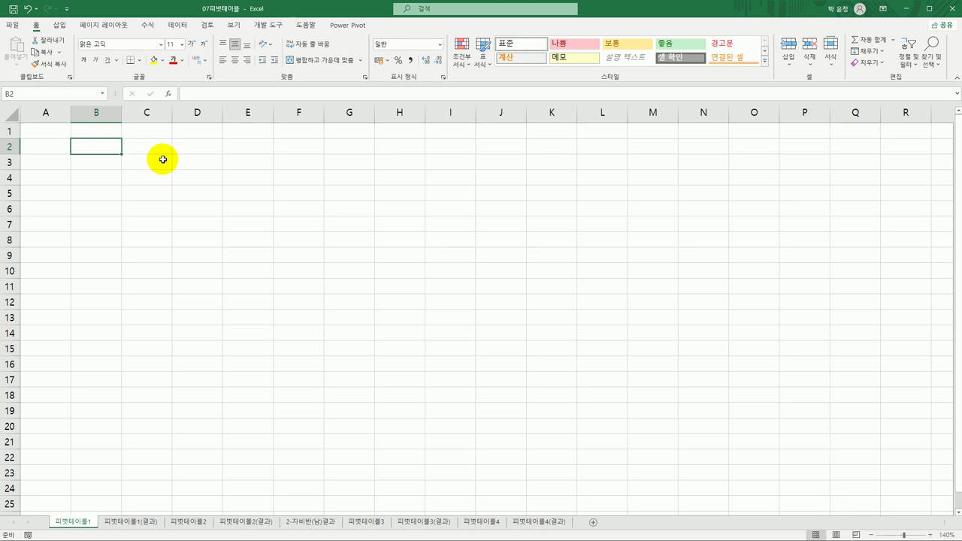
- Start a Microsoft Query import using the MS Access Database source and connect it to 행사.accdb
click(180, 28)
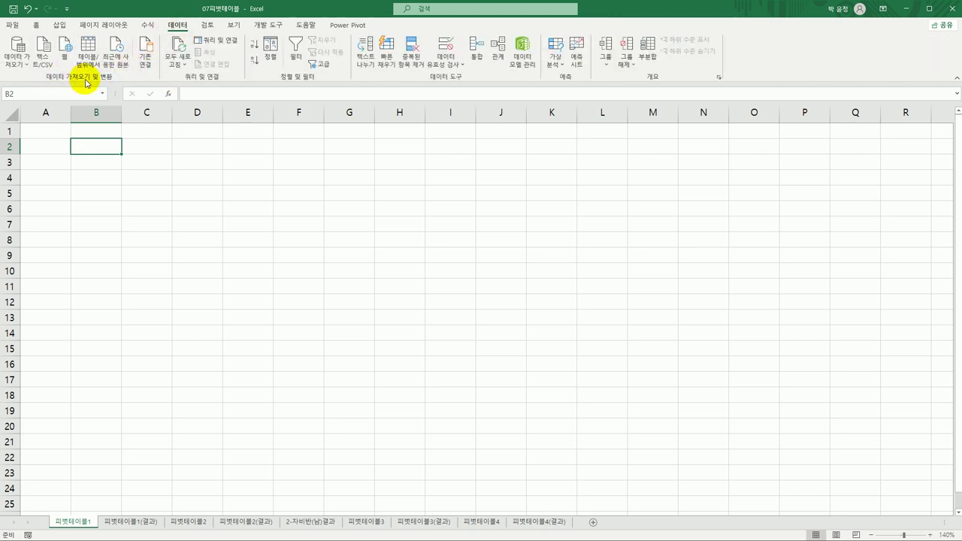
click(6, 64)
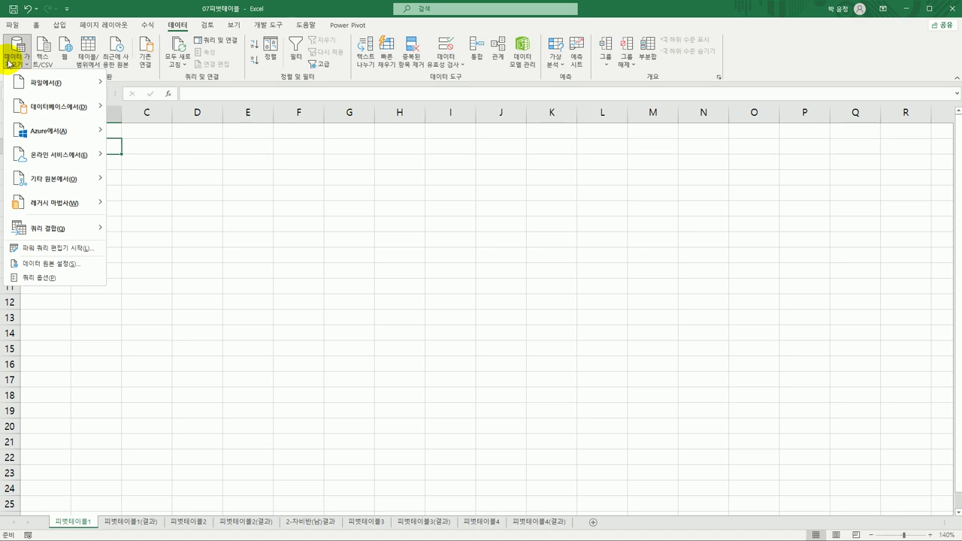
mouse_move(87, 188)
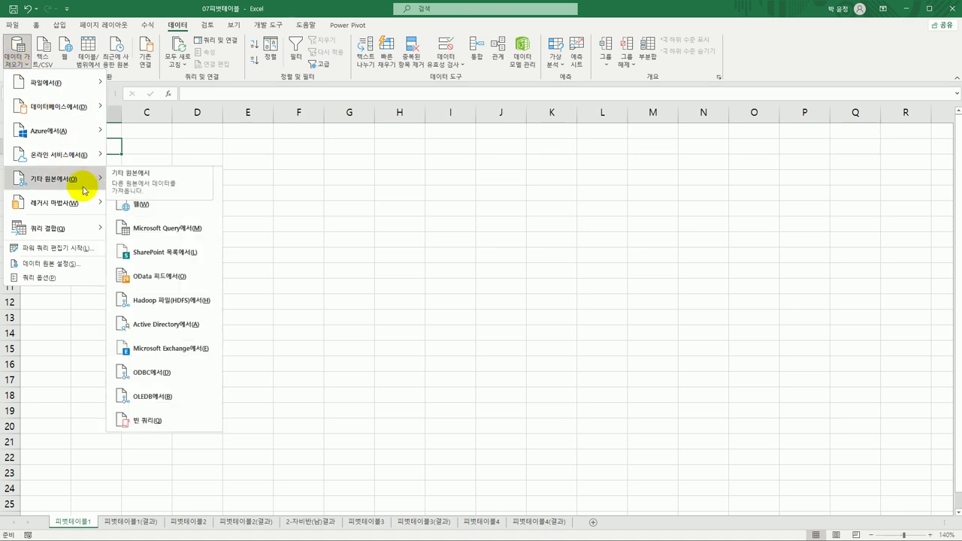
click(176, 231)
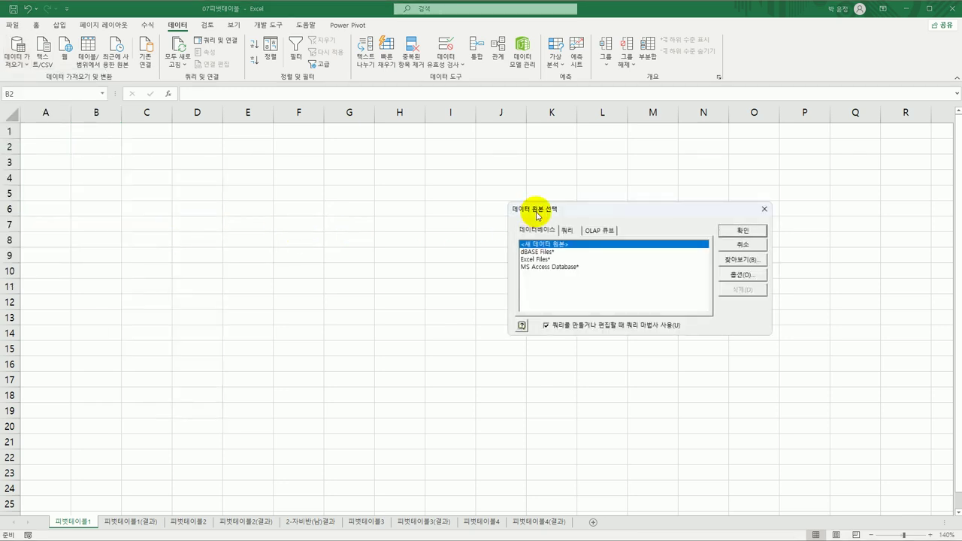
drag(548, 213, 284, 166)
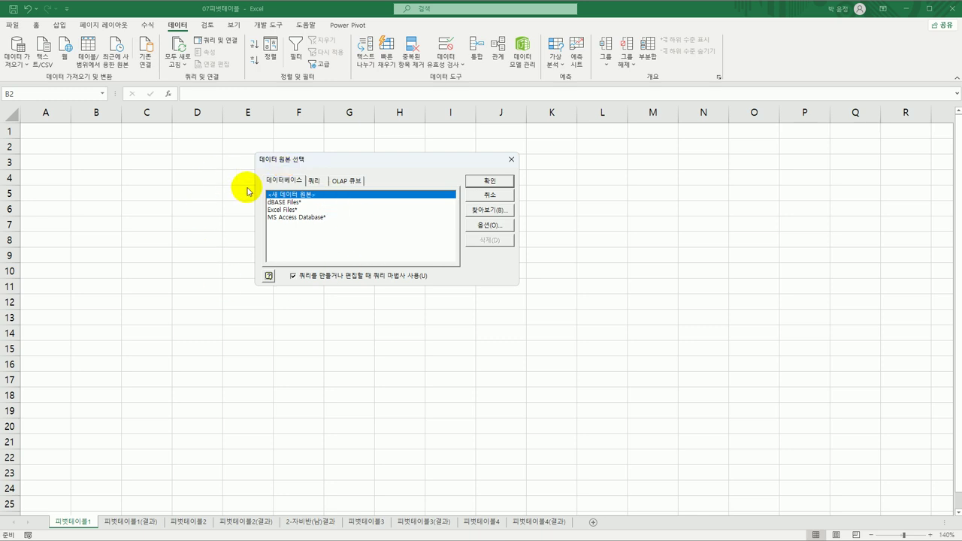
click(282, 217)
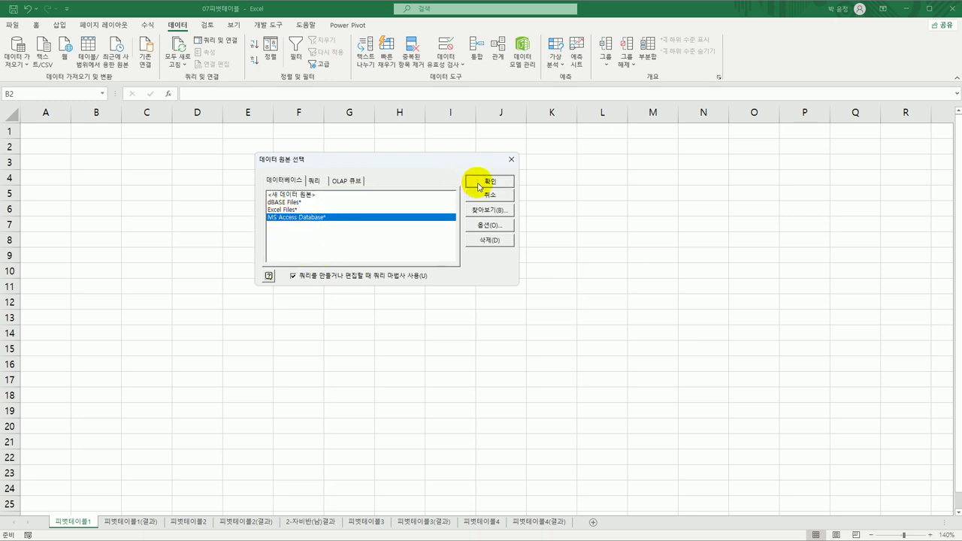
click(479, 184)
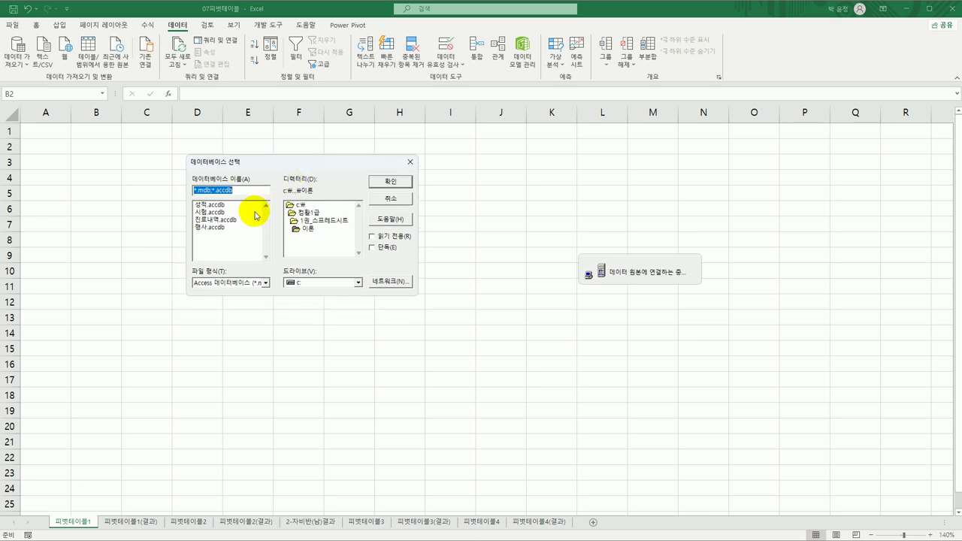
click(221, 228)
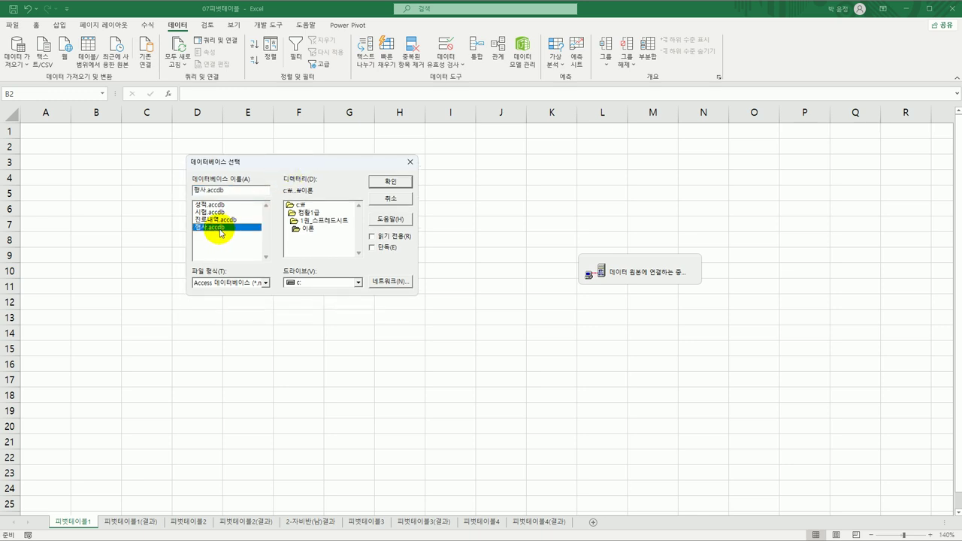
click(387, 184)
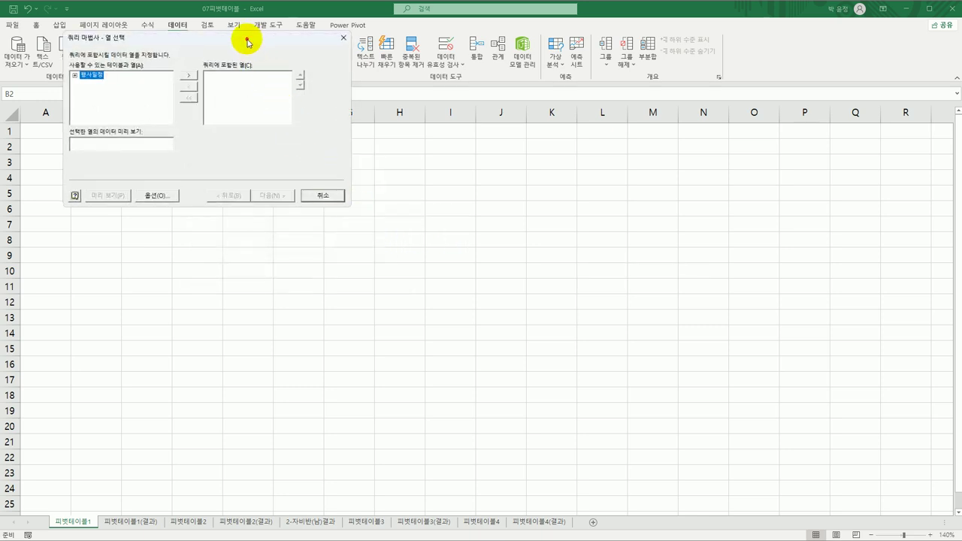
- Add the 행사일, 행사내용 and 인원 columns of the 행사일정 table to the query
drag(248, 43, 331, 167)
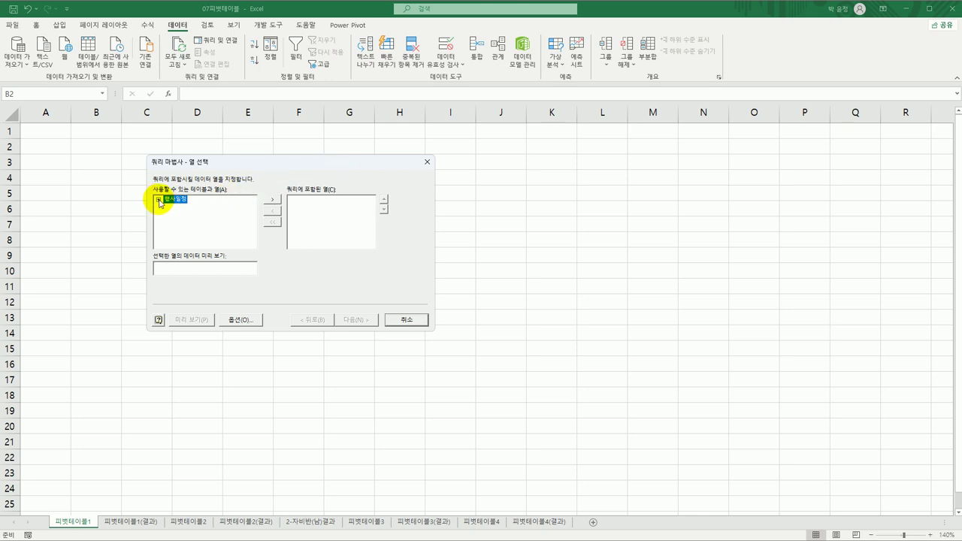
click(158, 200)
click(158, 200)
click(158, 200)
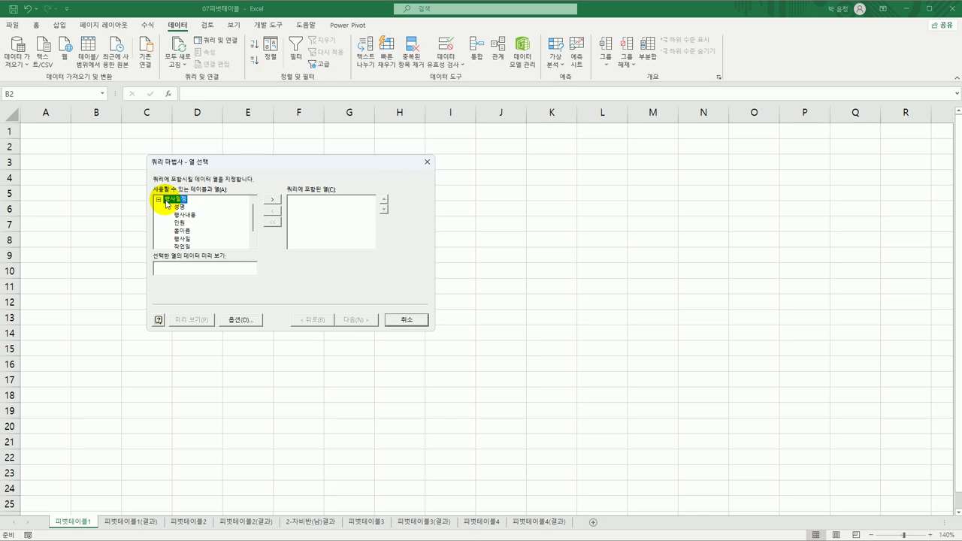
click(185, 239)
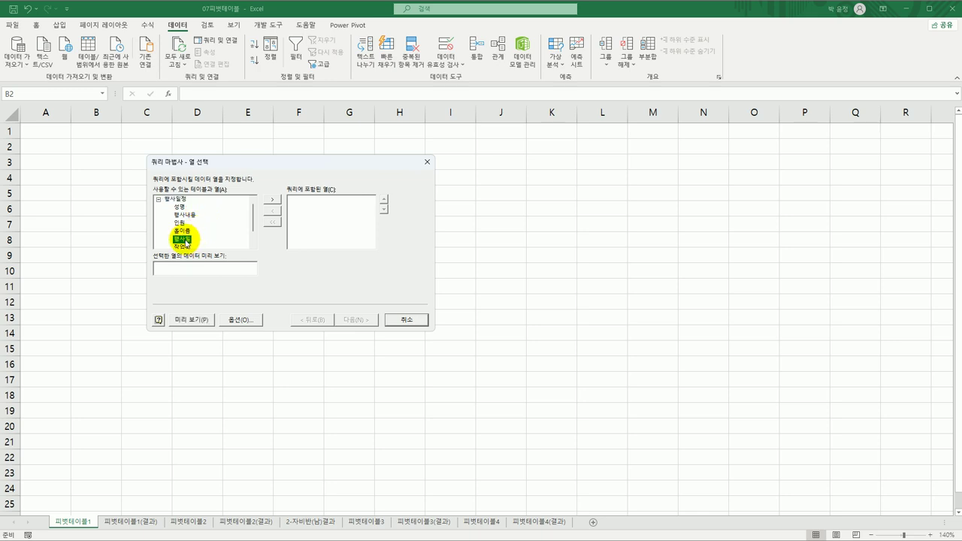
double_click(186, 240)
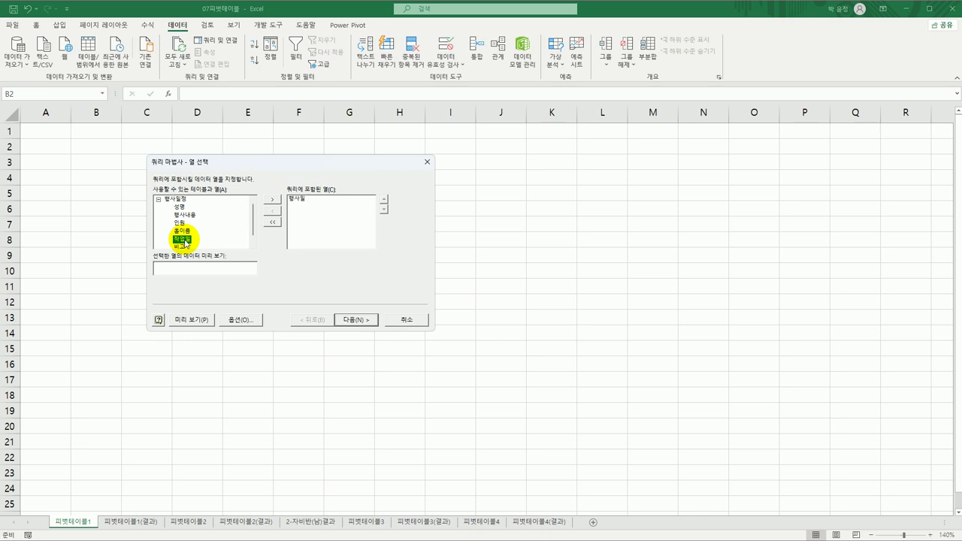
click(191, 218)
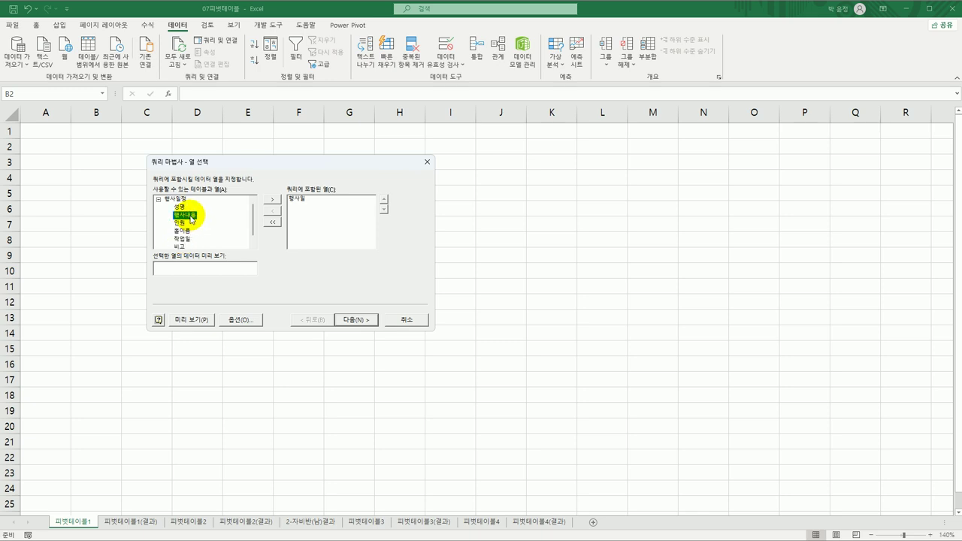
double_click(191, 218)
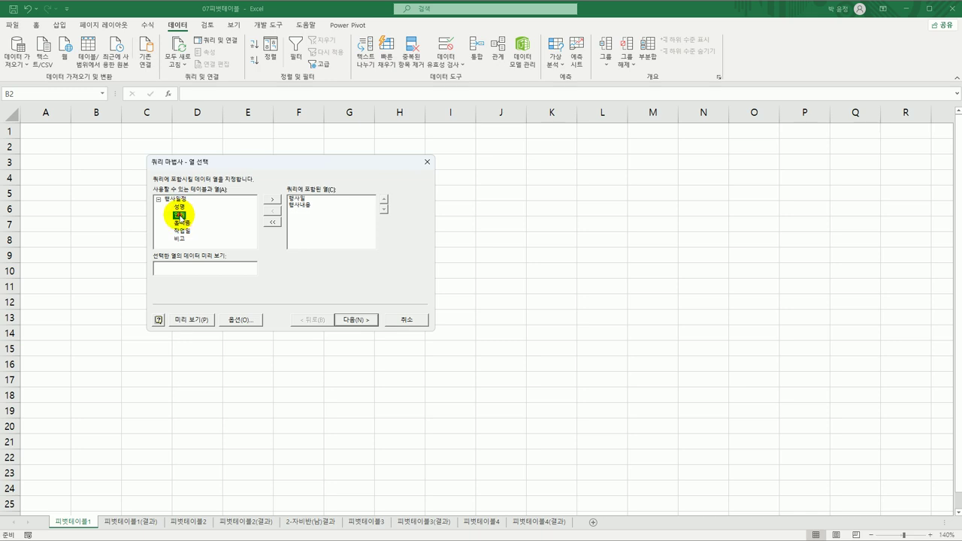
double_click(181, 218)
- Finish the query without any filter or sort order, returning the data to Microsoft Excel
click(362, 324)
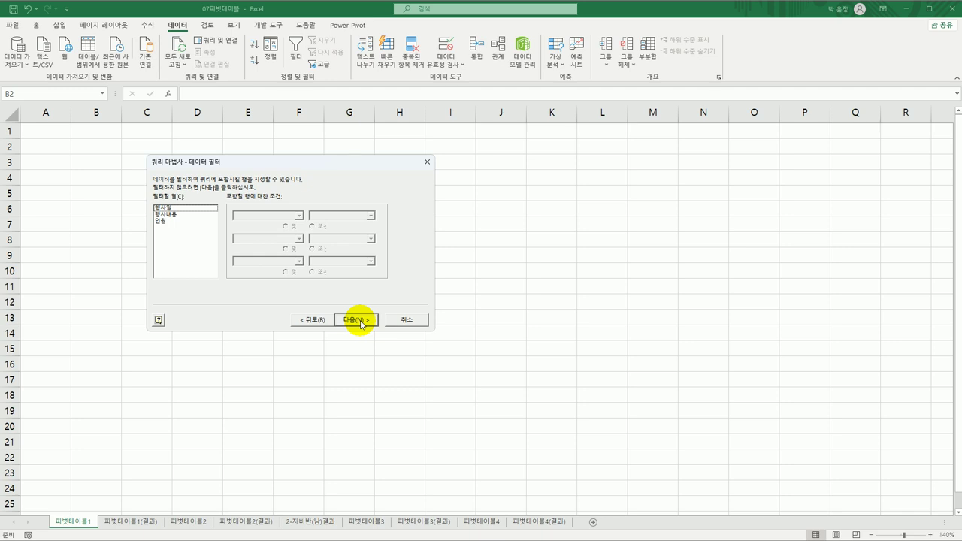
click(361, 324)
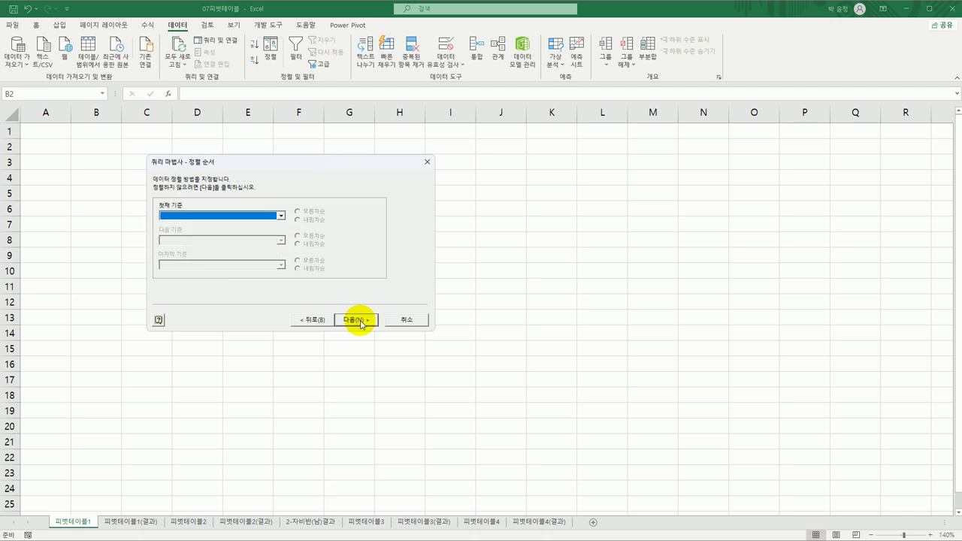
click(362, 324)
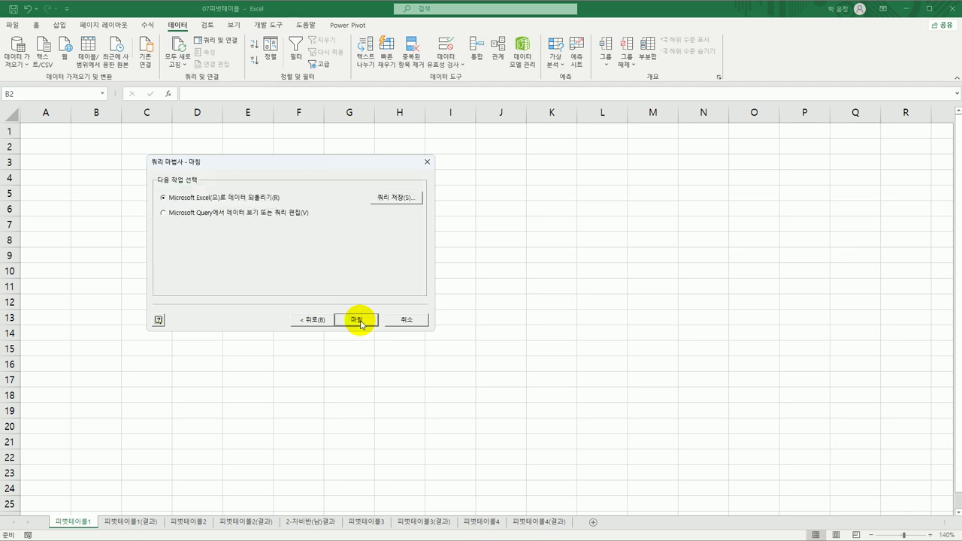
click(357, 321)
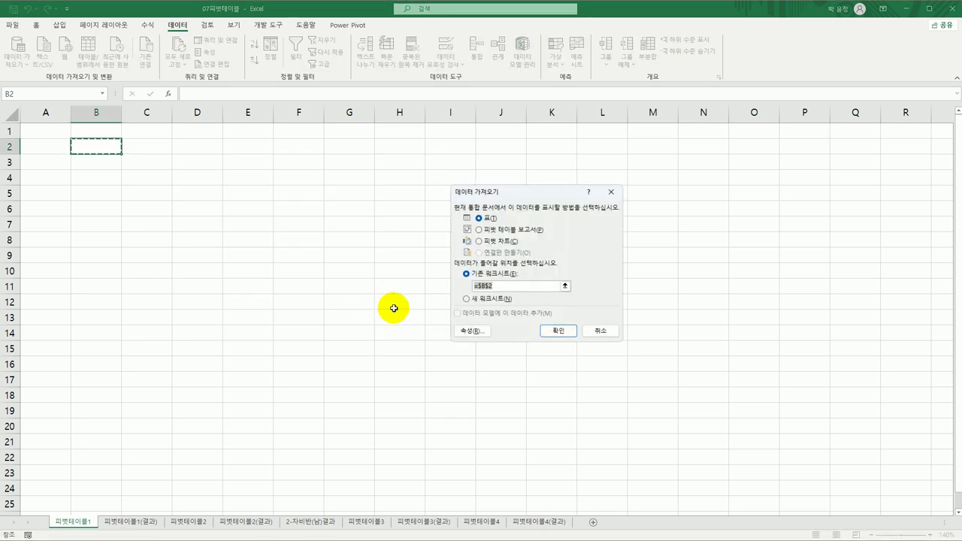
- Import the data as a PivotTable report in the existing worksheet at cell B2 of 피벗테이블1
click(539, 233)
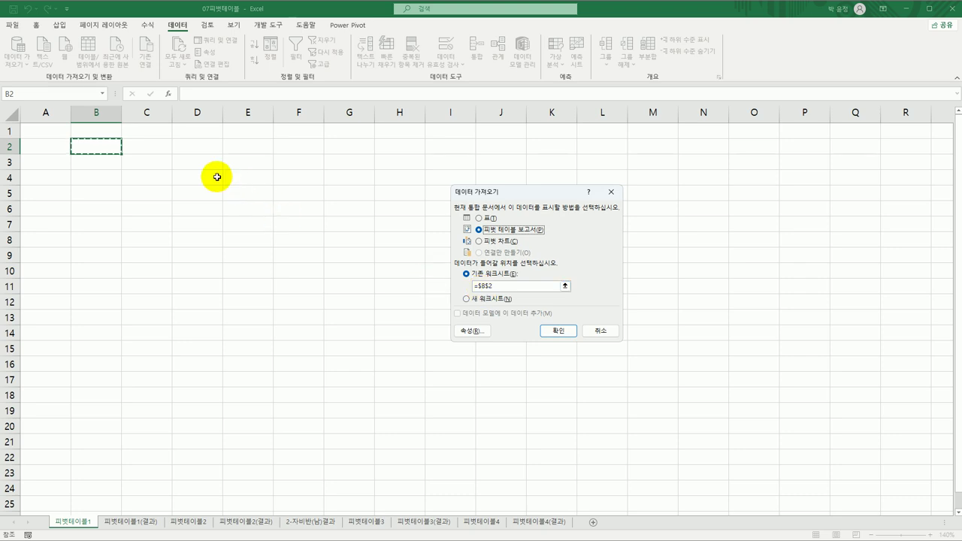
click(88, 148)
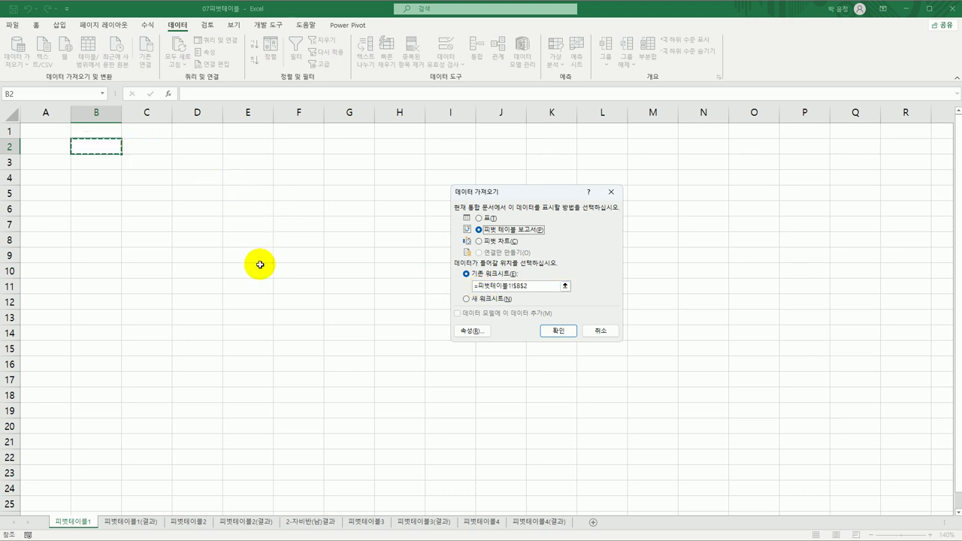
click(565, 332)
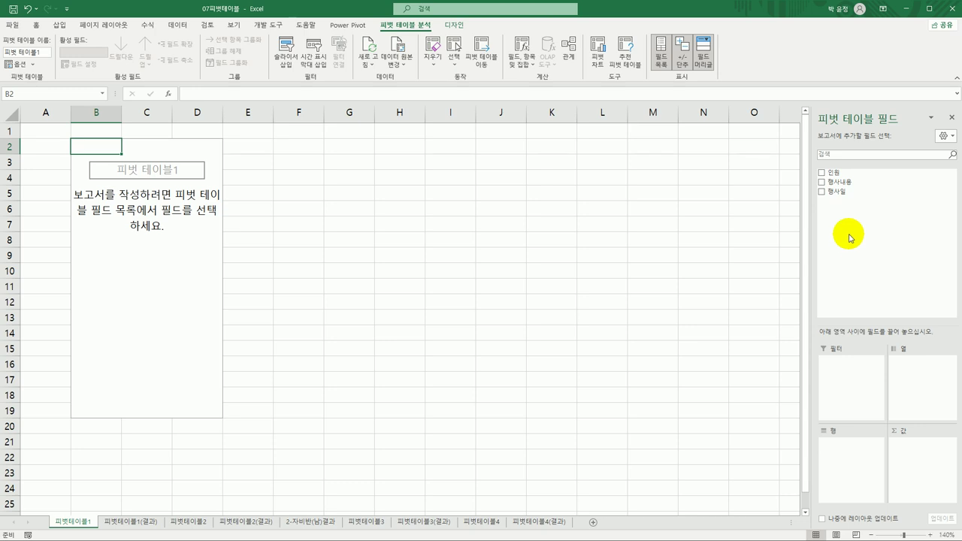
- Lay out the PivotTable with 행사일 as rows, 행사내용 as columns and 인원 as values
drag(833, 194, 847, 462)
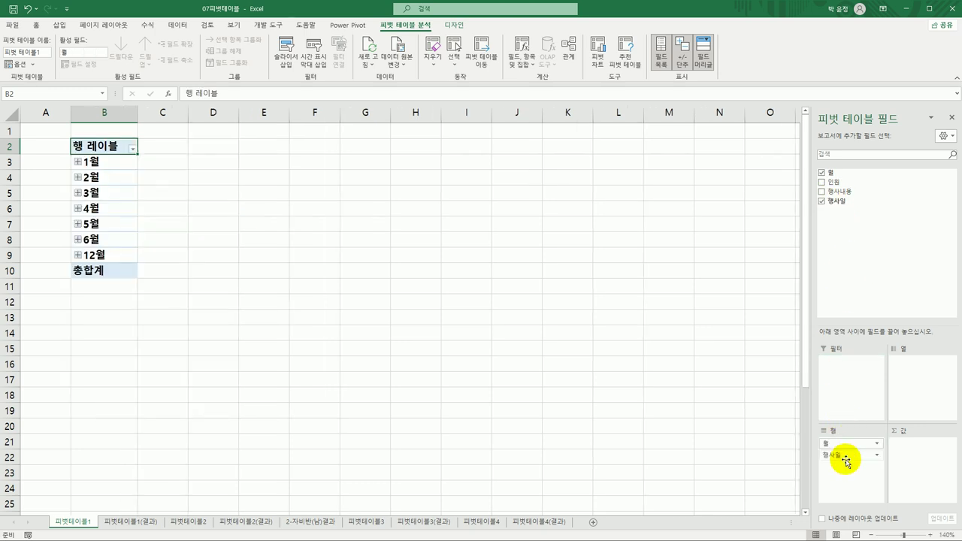
drag(836, 191, 917, 403)
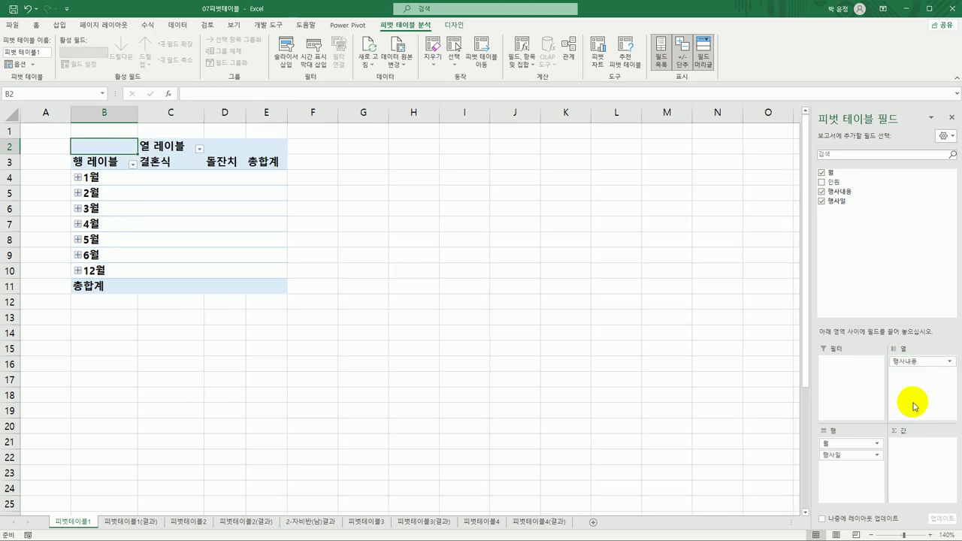
drag(834, 182, 920, 475)
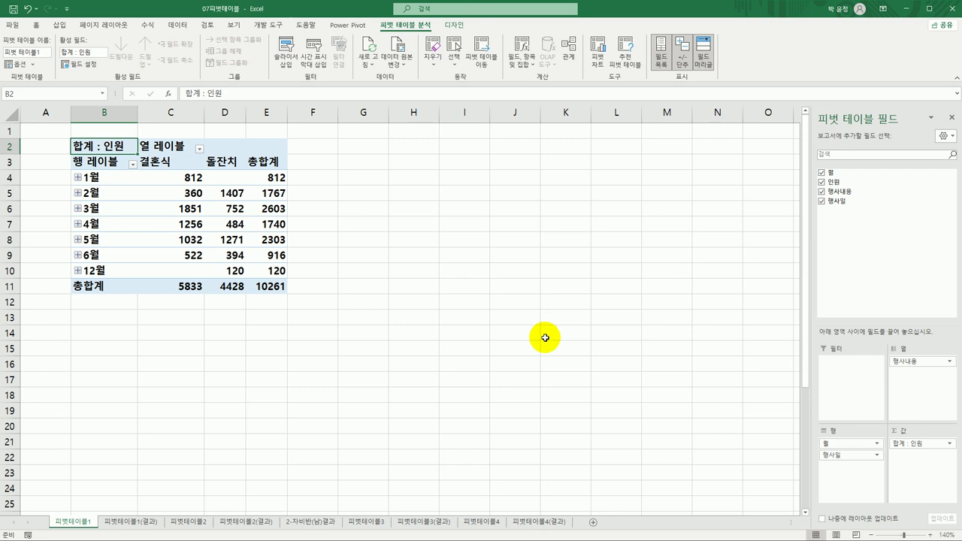
- Change the PivotTable's report layout to outline form (개요 형식으로 표시)
click(452, 28)
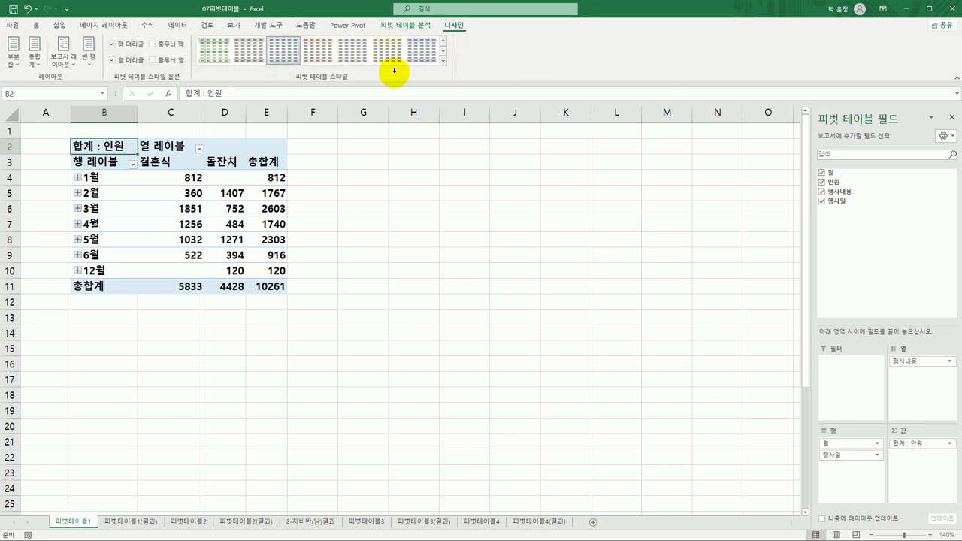
click(63, 56)
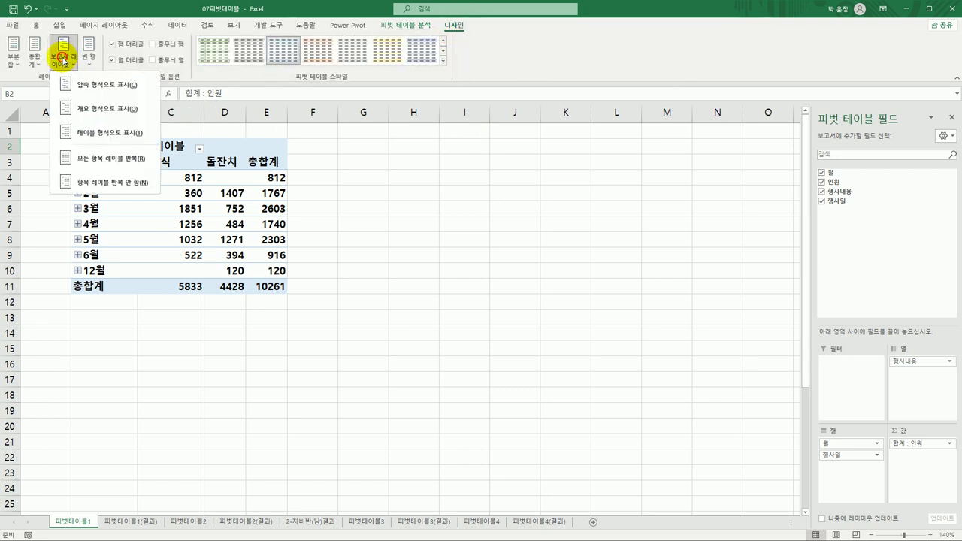
click(78, 108)
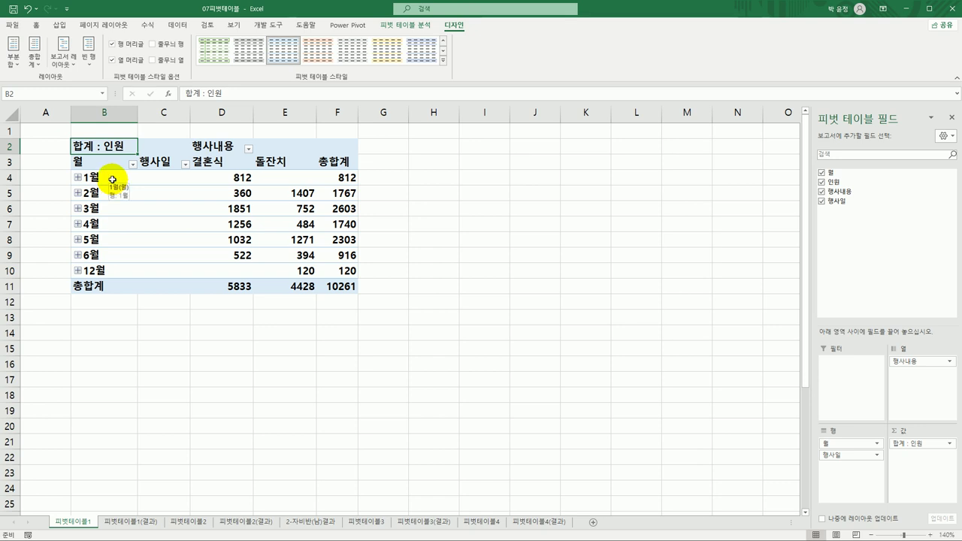
- Group the 행사일 row field of the PivotTable by months (월) only
click(113, 180)
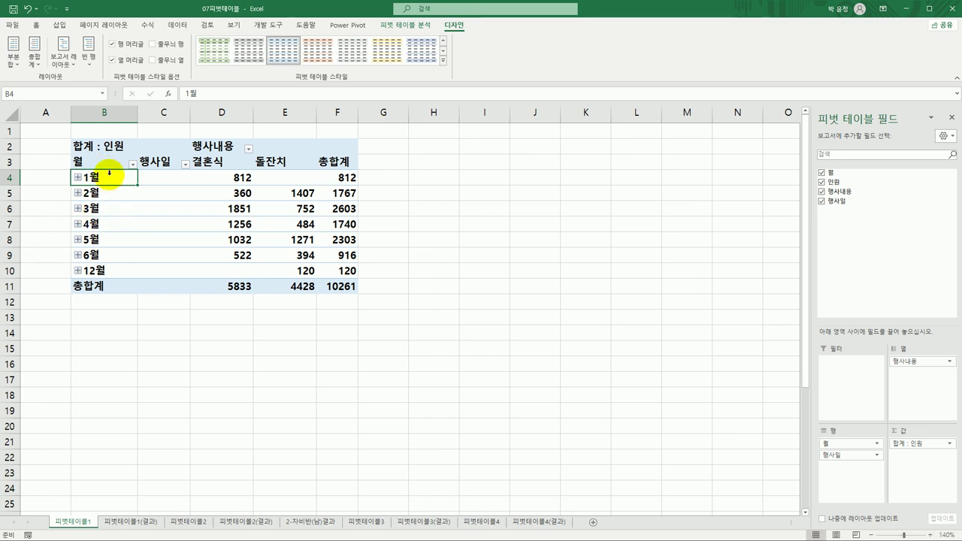
right_click(112, 178)
click(154, 284)
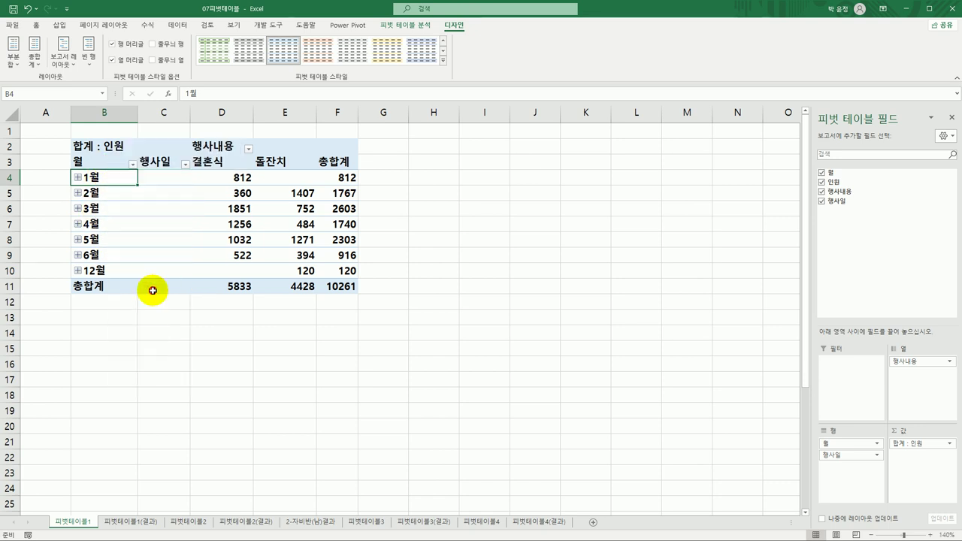
drag(133, 200, 427, 151)
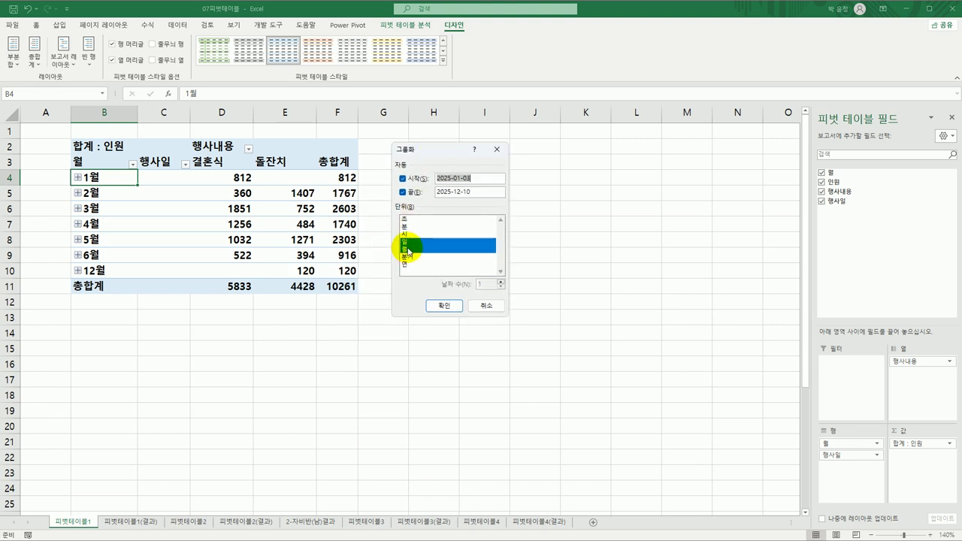
click(406, 242)
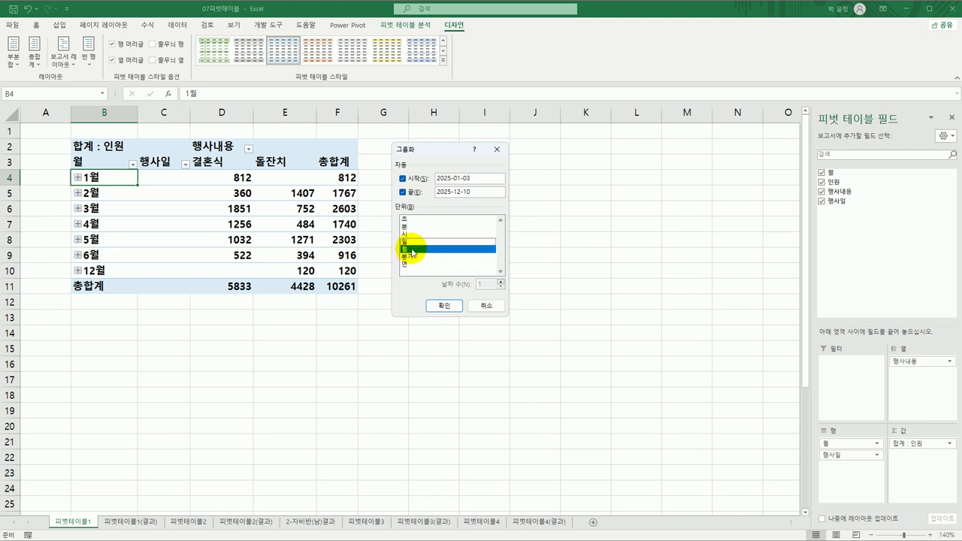
click(447, 306)
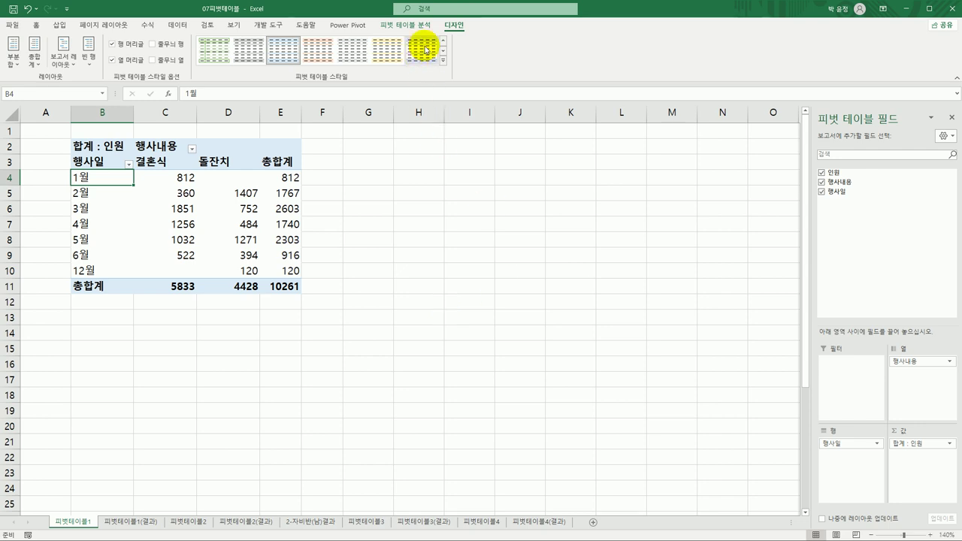
- Show grand totals for rows only (행의 총합계만 설정) and check the totals settings in the PivotTable options
click(44, 65)
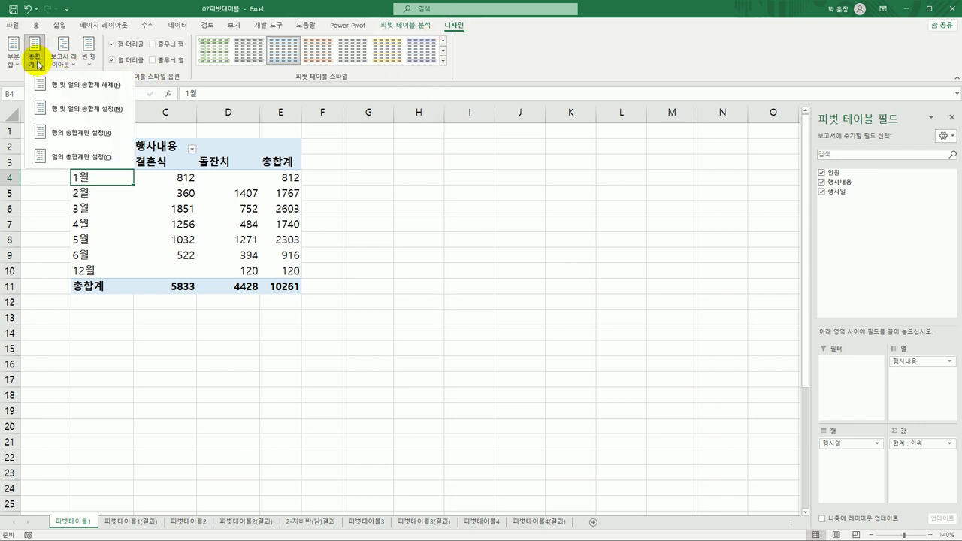
click(85, 135)
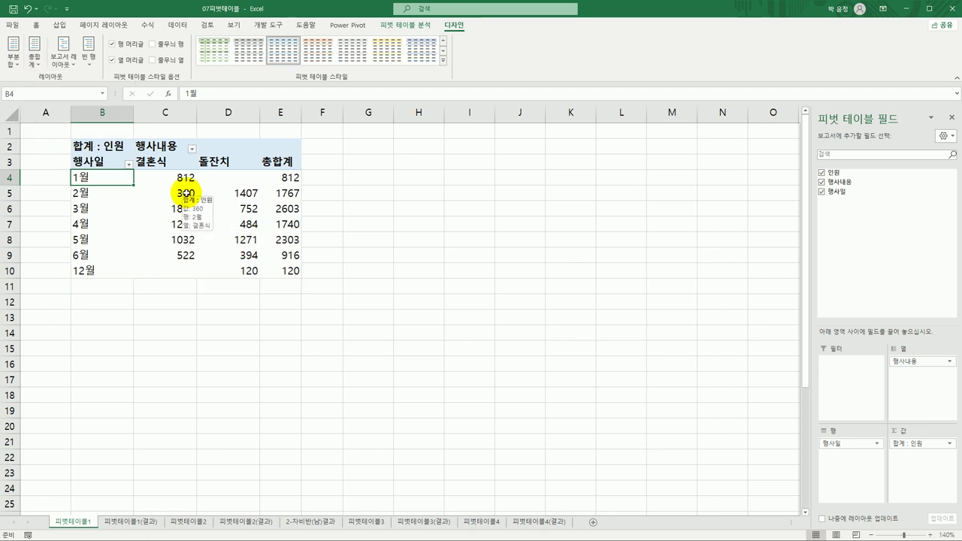
right_click(186, 180)
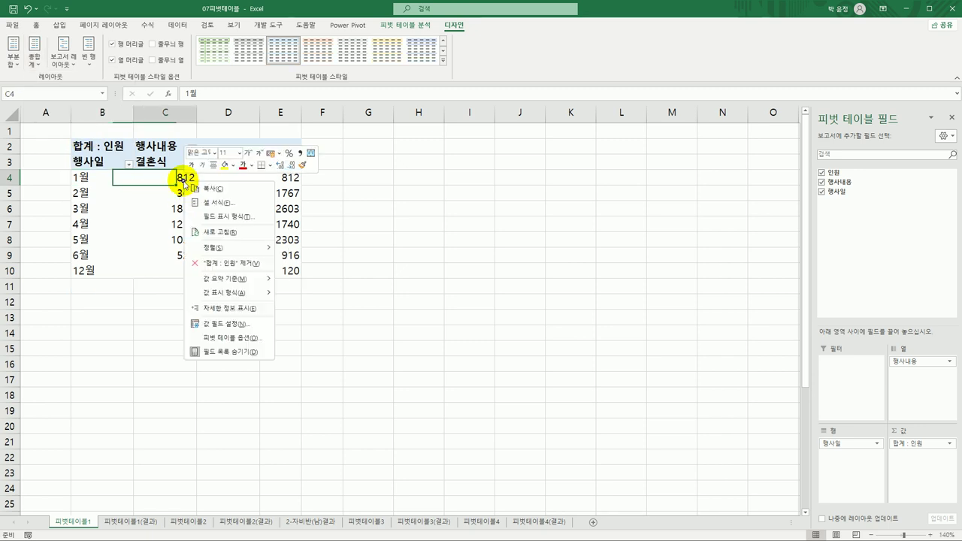
click(244, 343)
drag(273, 208, 444, 147)
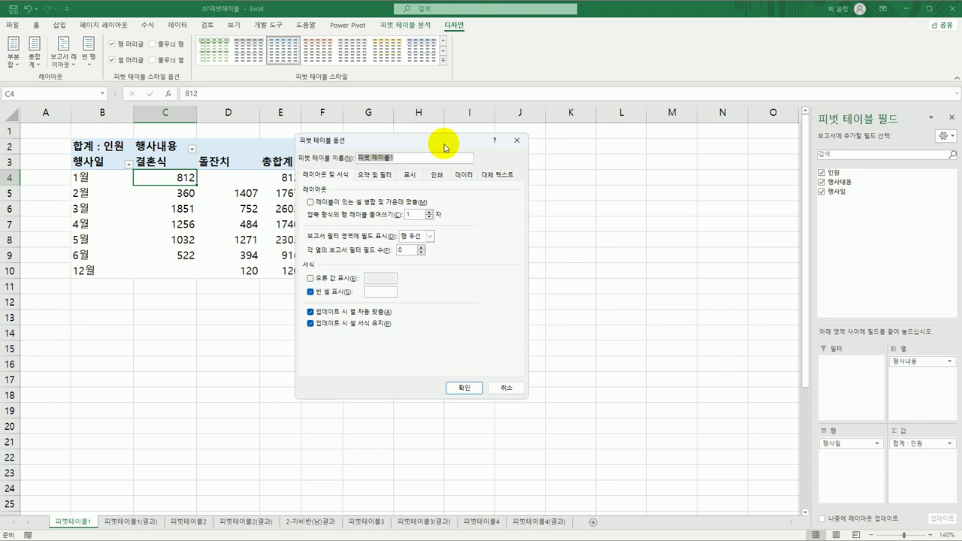
click(375, 175)
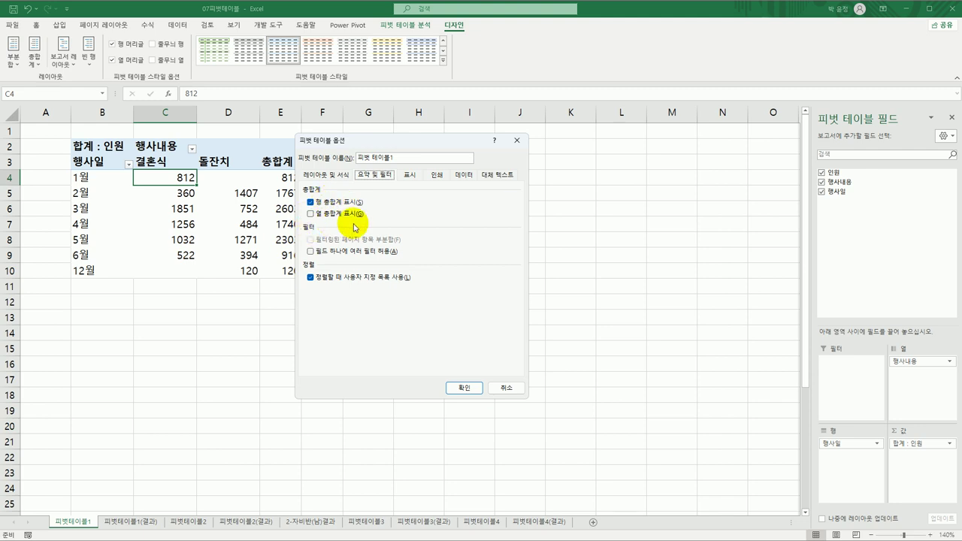
click(462, 387)
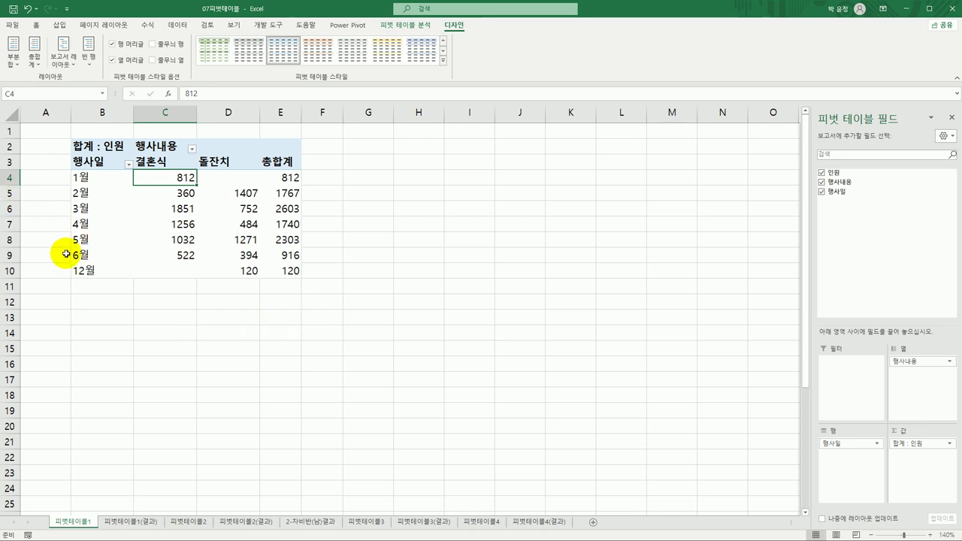
- In the value field settings of 합계 : 인원, choose 평균 (average) as the summary function
click(86, 145)
click(88, 145)
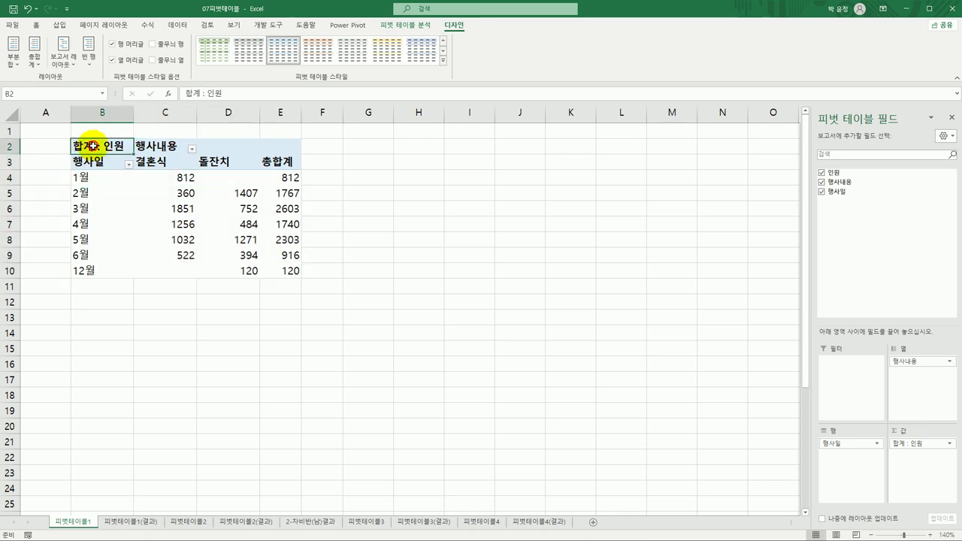
right_click(91, 145)
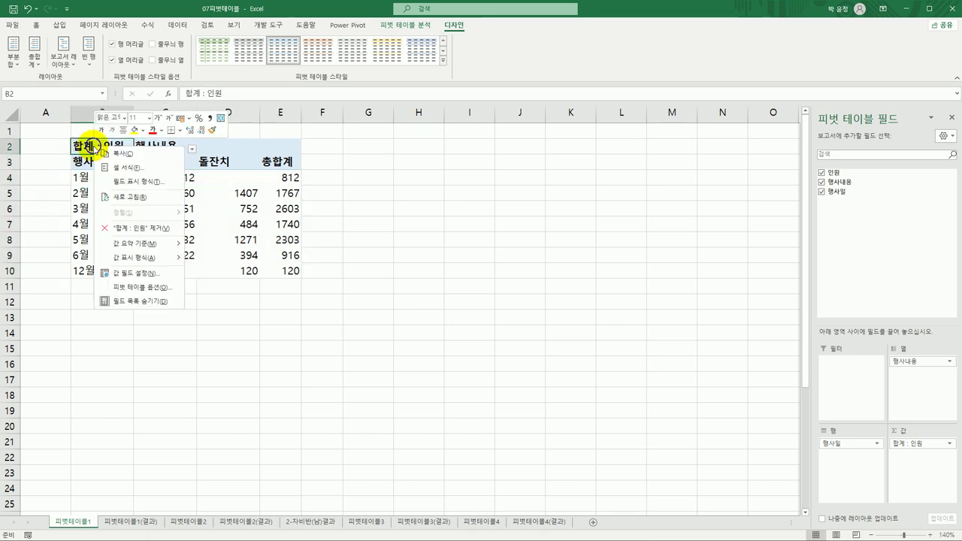
click(146, 275)
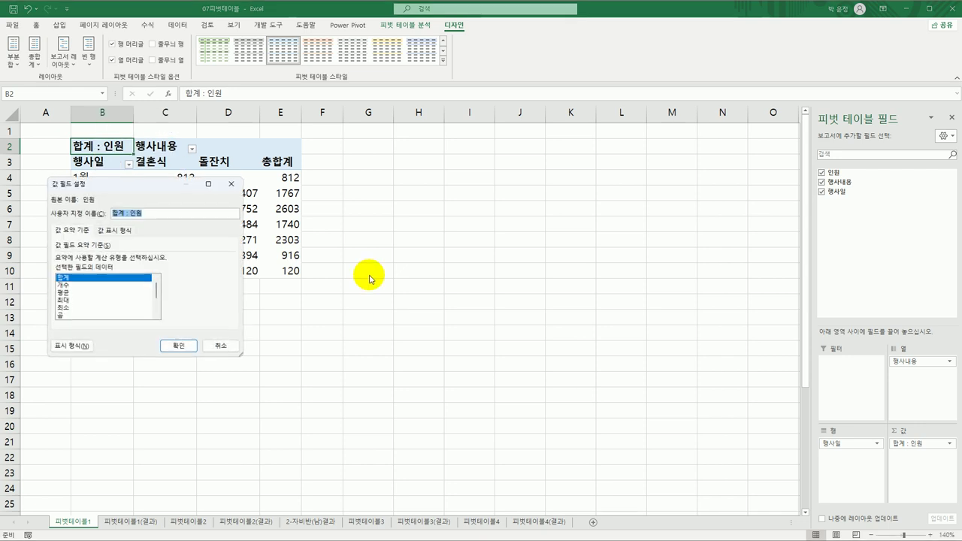
drag(215, 186, 450, 147)
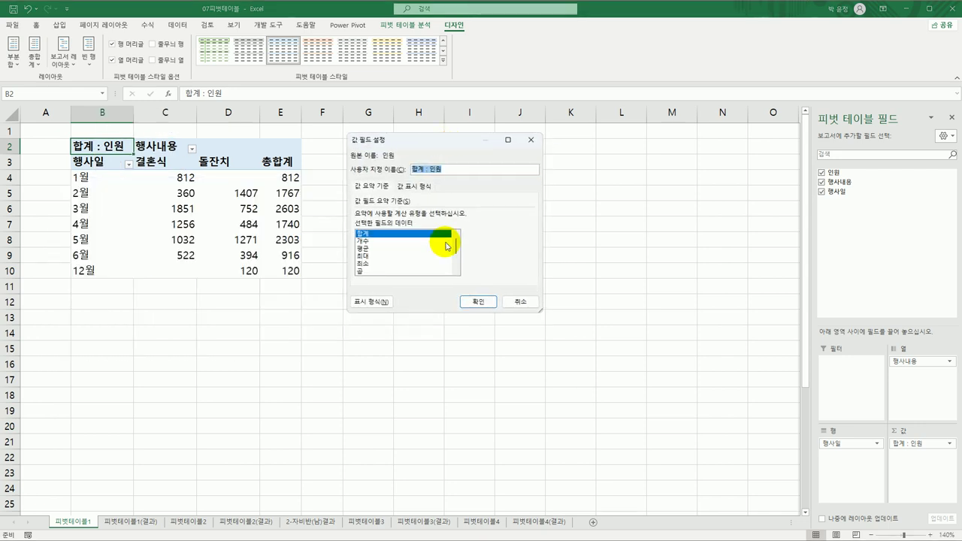
click(394, 249)
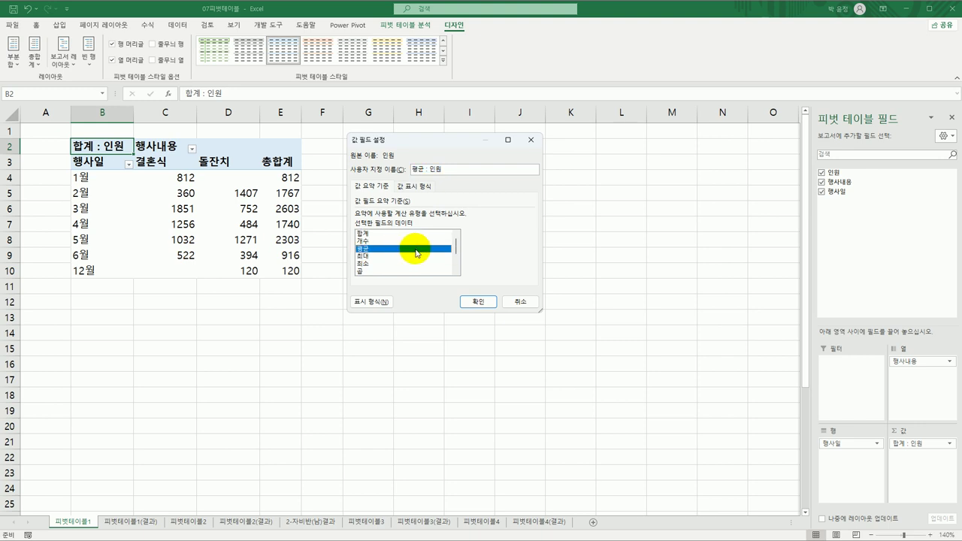
- Format the 인원 value field as 숫자 with 0 decimal places and apply the value field settings
click(372, 303)
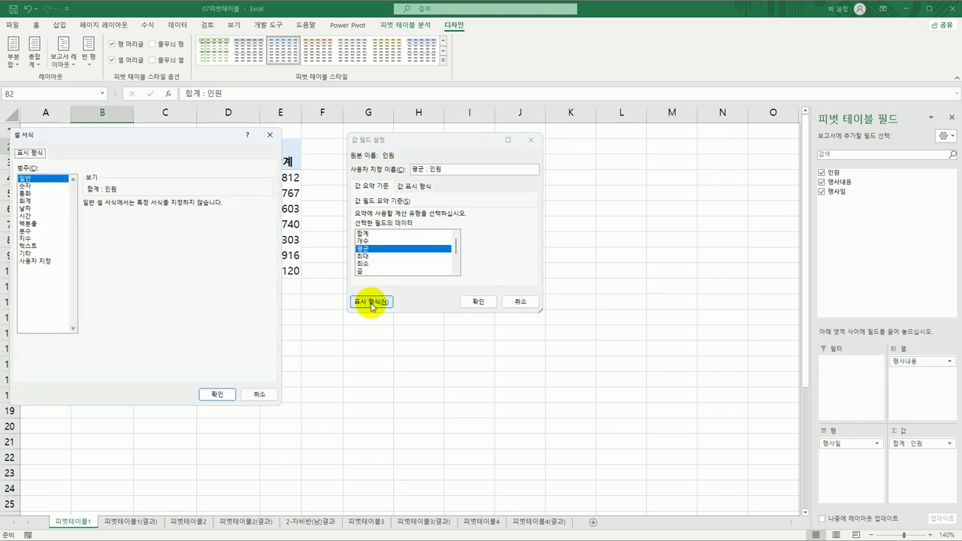
drag(191, 143, 371, 151)
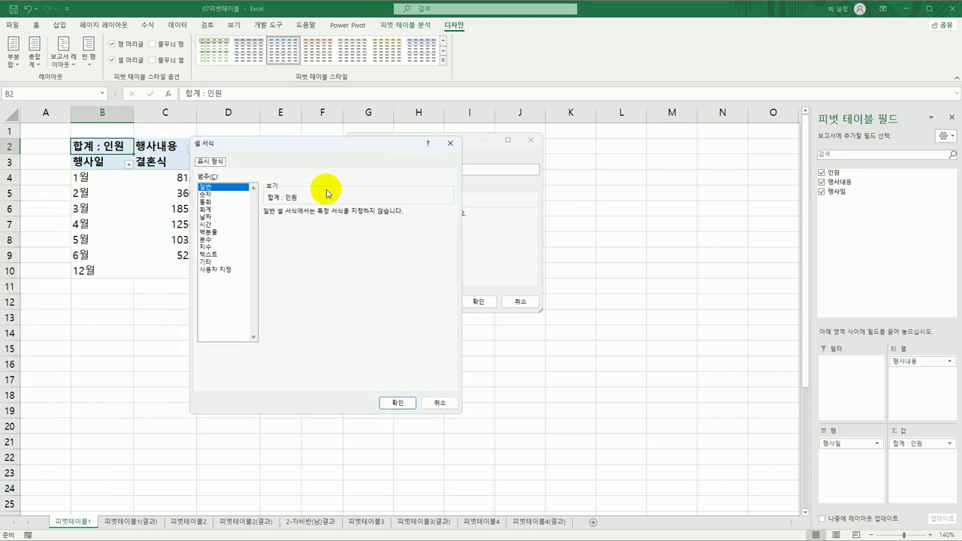
click(212, 194)
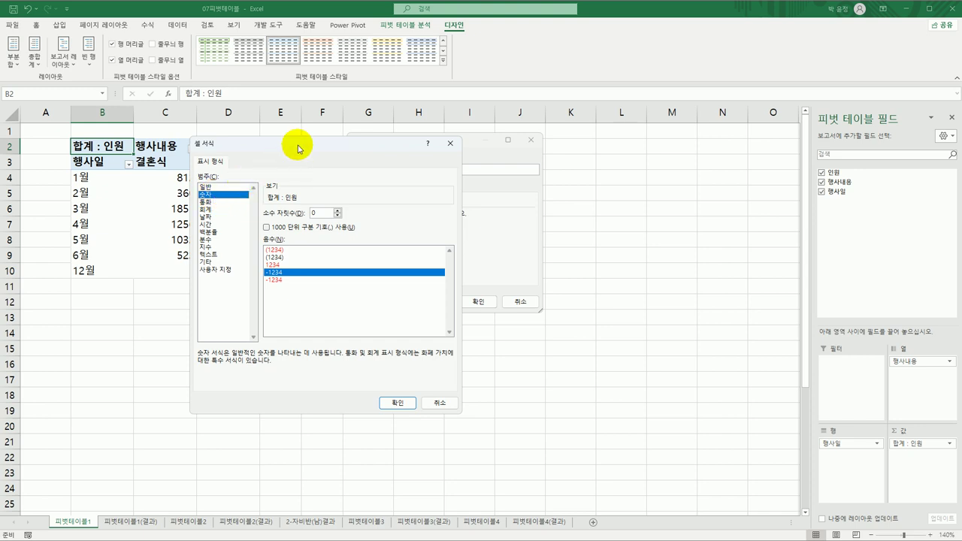
drag(296, 146, 463, 127)
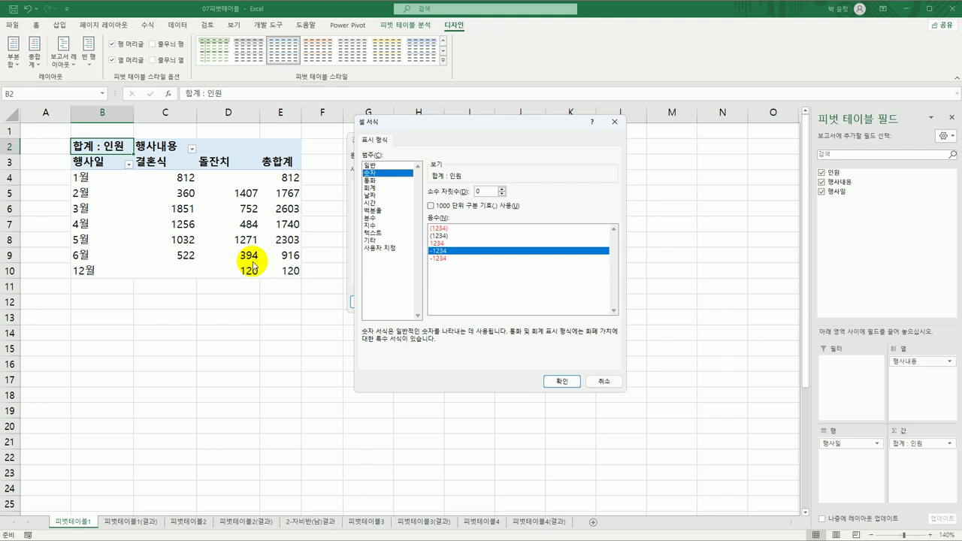
click(569, 382)
click(492, 303)
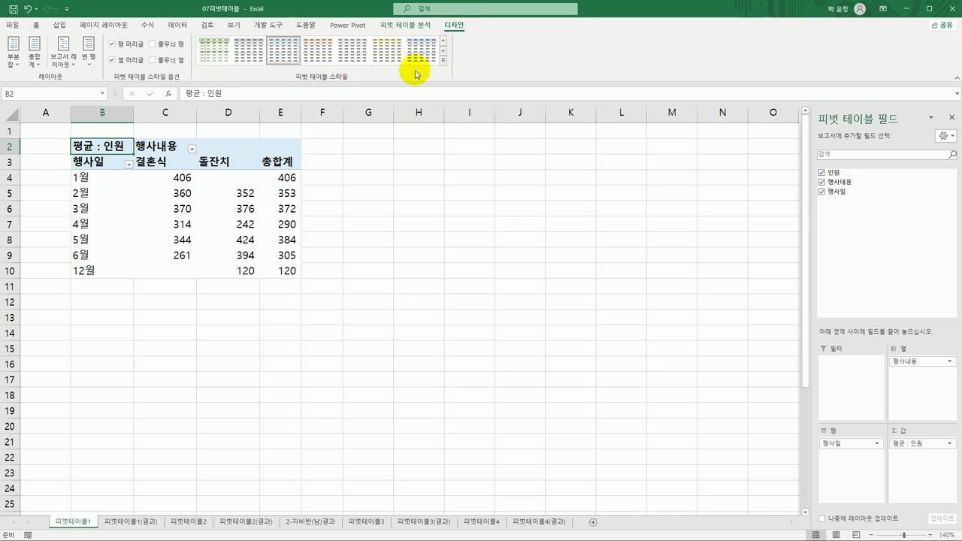
- Apply the PivotTable style 밝은 회색, 피벗 스타일 밝게 15 and enable banded columns (줄무늬 열)
click(444, 62)
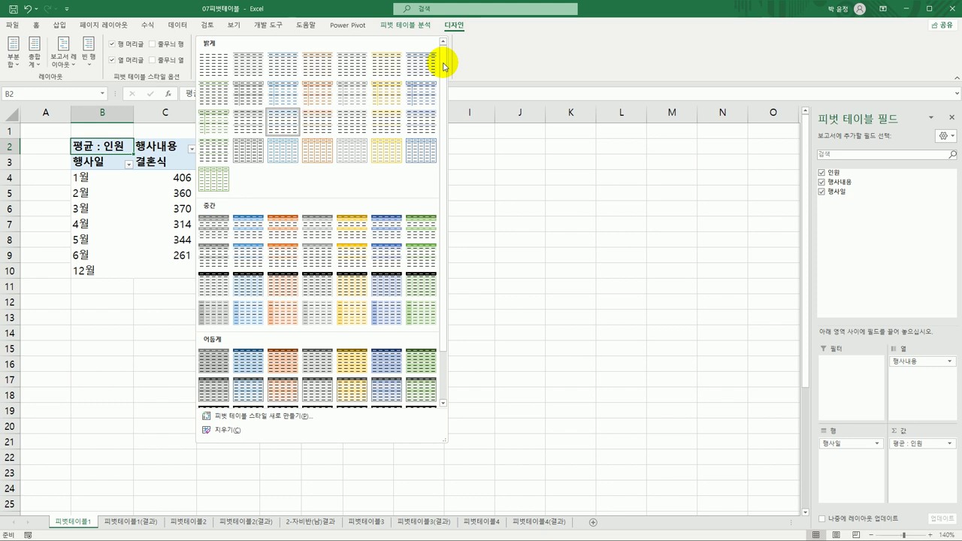
click(253, 130)
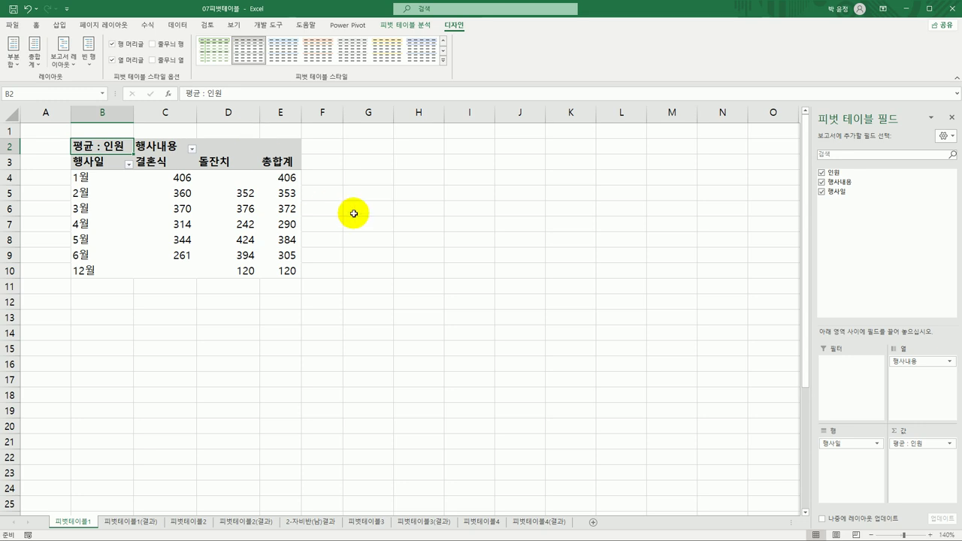
click(152, 60)
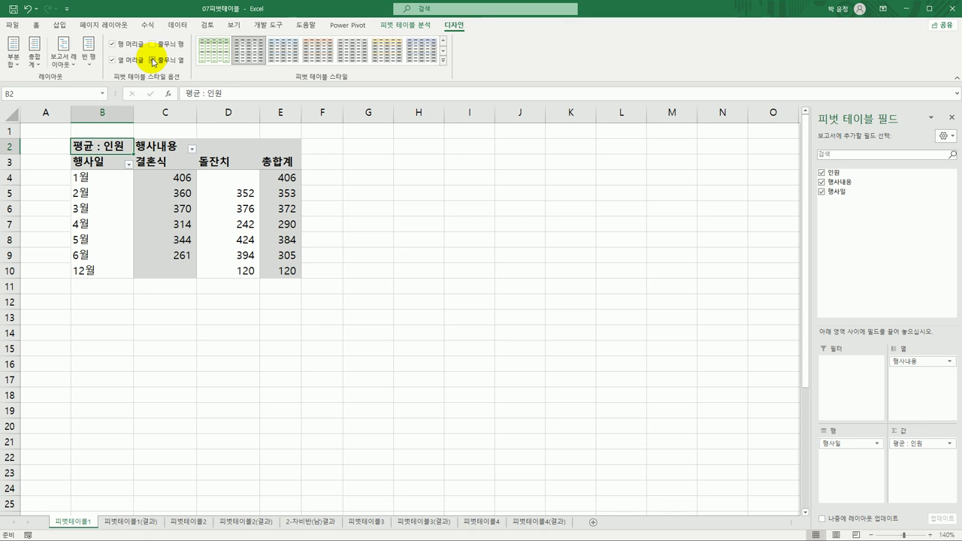
click(383, 315)
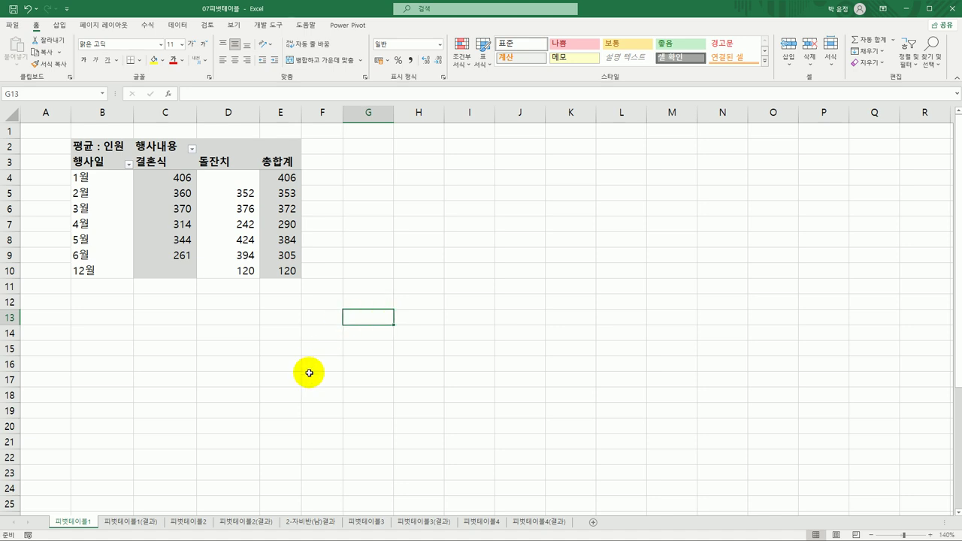
click(143, 444)
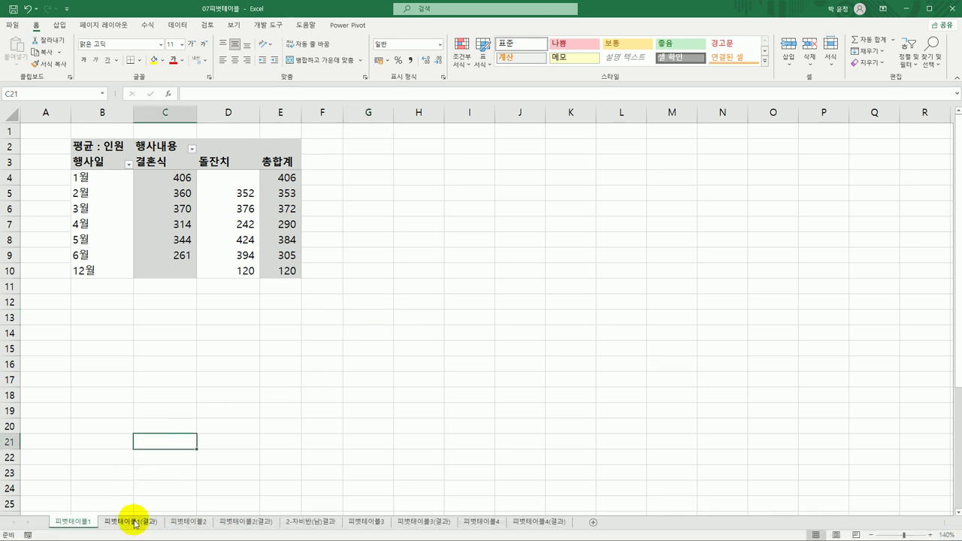
- Examine the PivotTable on the 피벗테이블1(결과) sheet, including its applied style and the style gallery
click(136, 524)
click(384, 409)
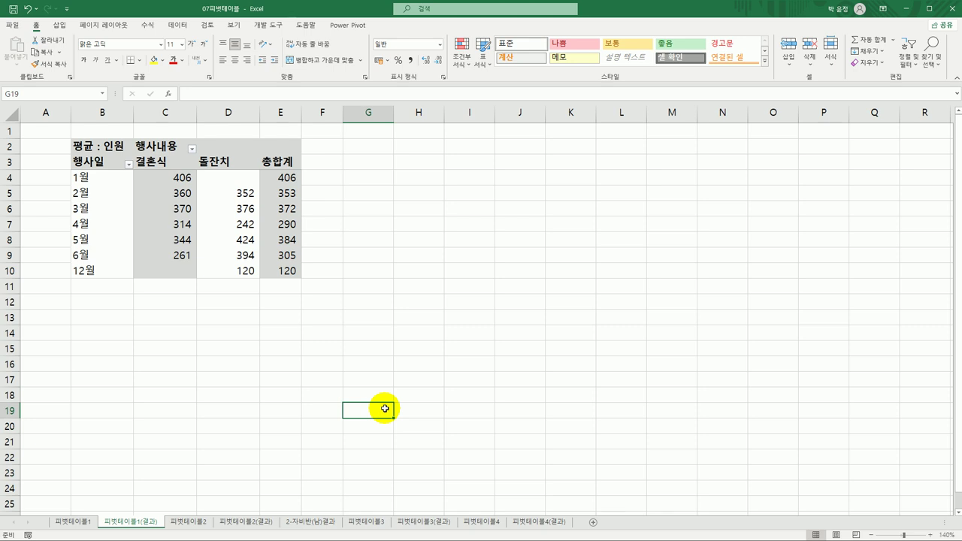
click(182, 201)
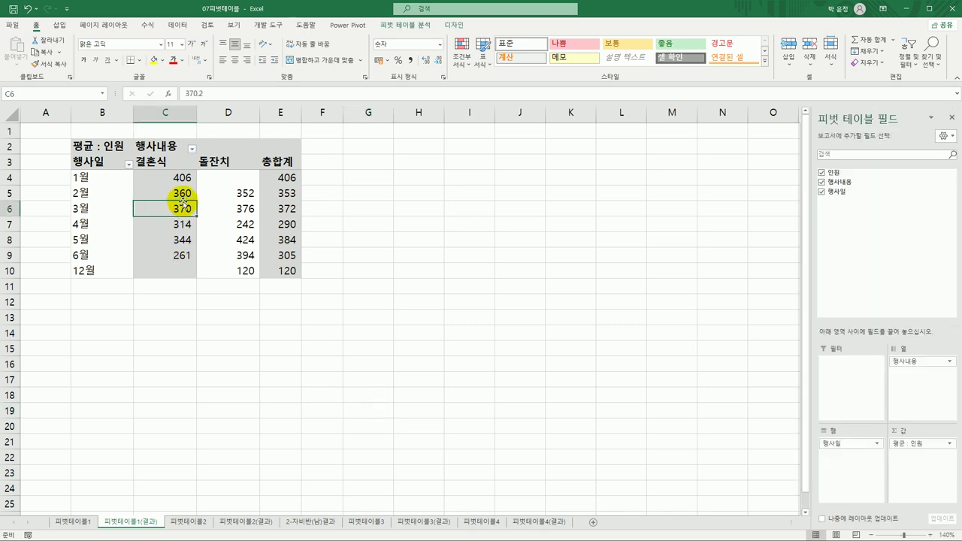
click(453, 26)
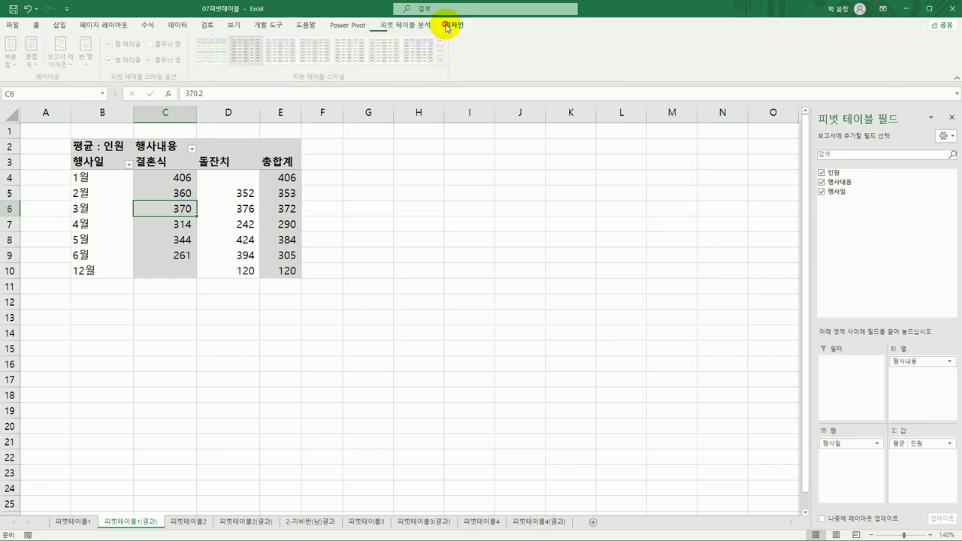
click(442, 64)
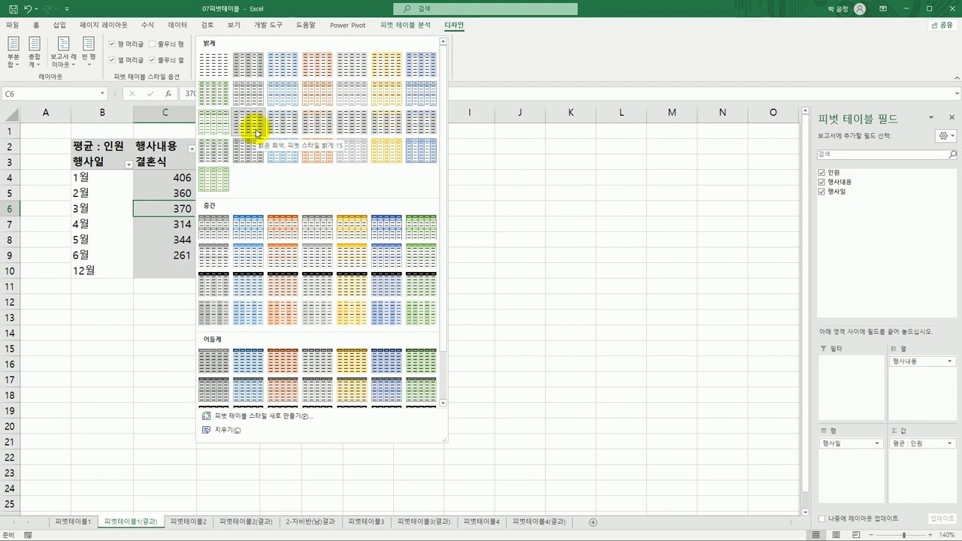
click(489, 211)
click(185, 180)
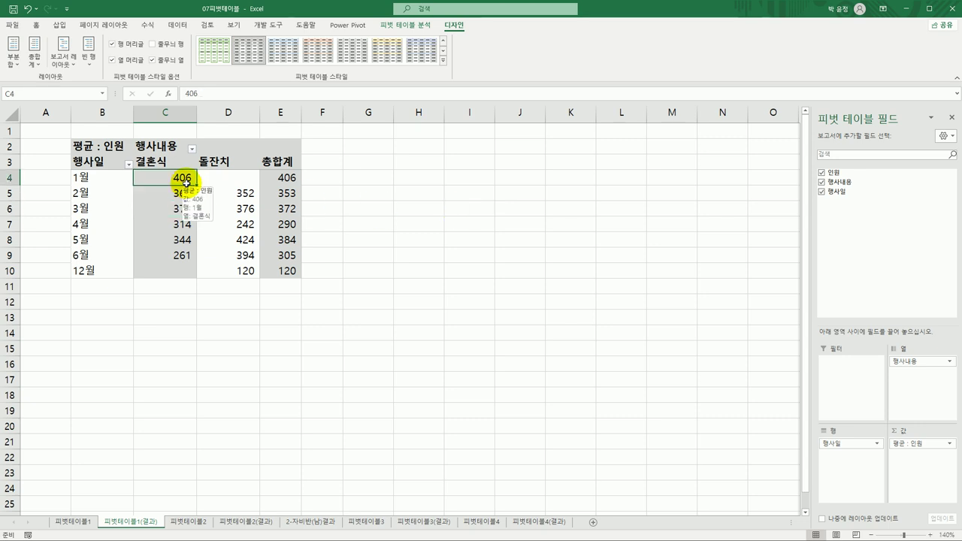
click(442, 67)
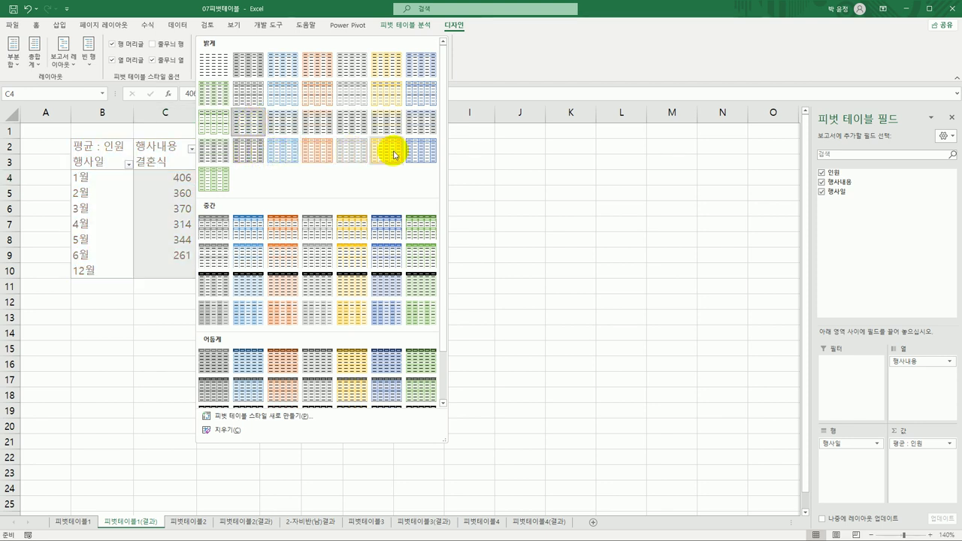
click(538, 223)
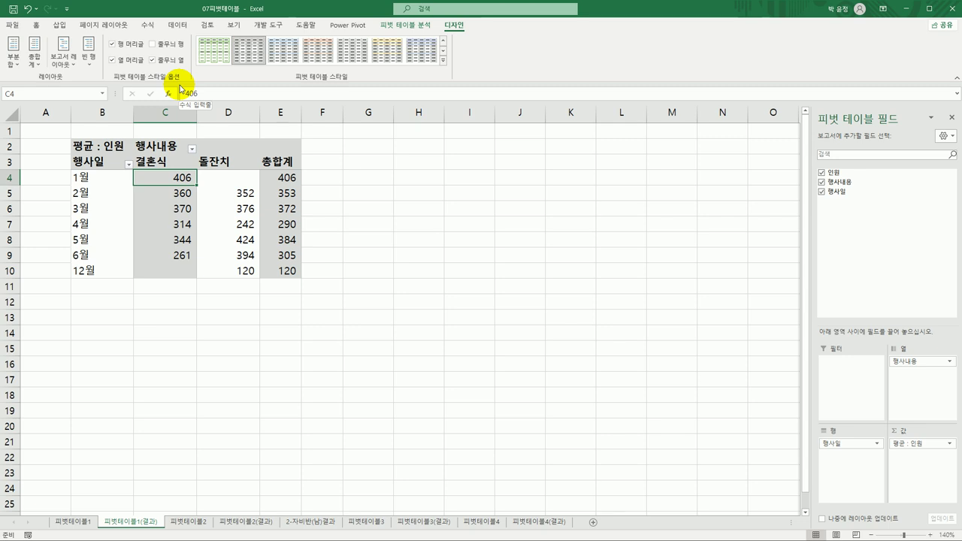
- On the 피벗테이블2 sheet, start a PivotTable at cell B3 that uses an external data source (외부 데이터 원본 사용)
click(189, 521)
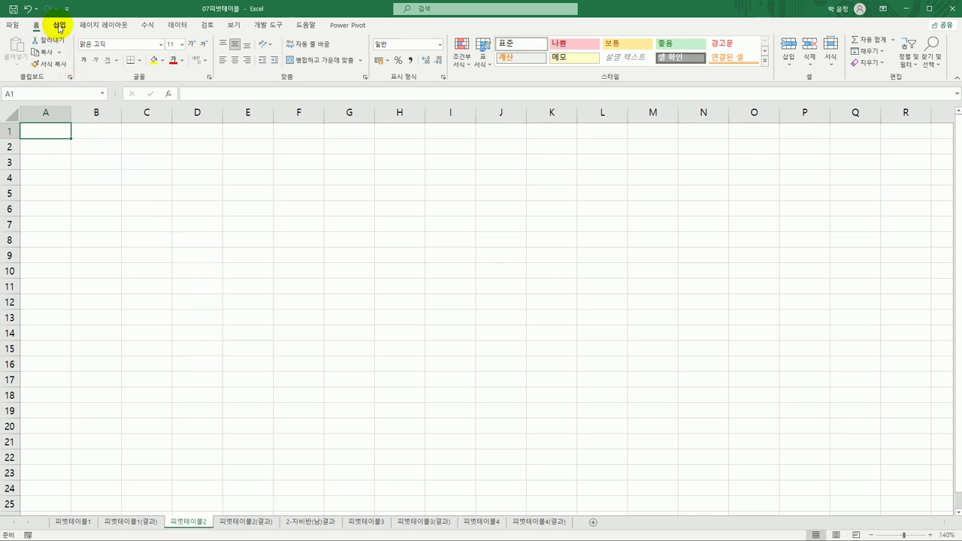
click(176, 25)
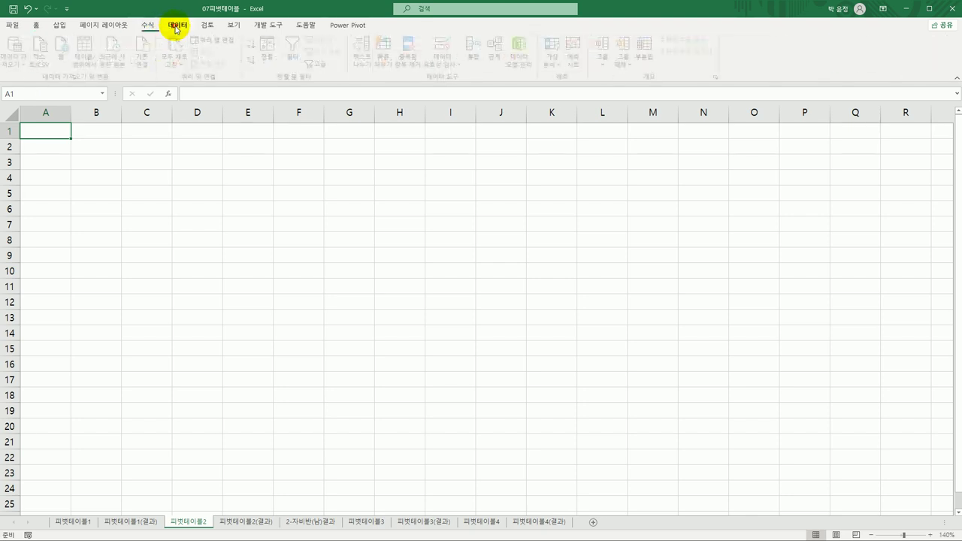
click(63, 28)
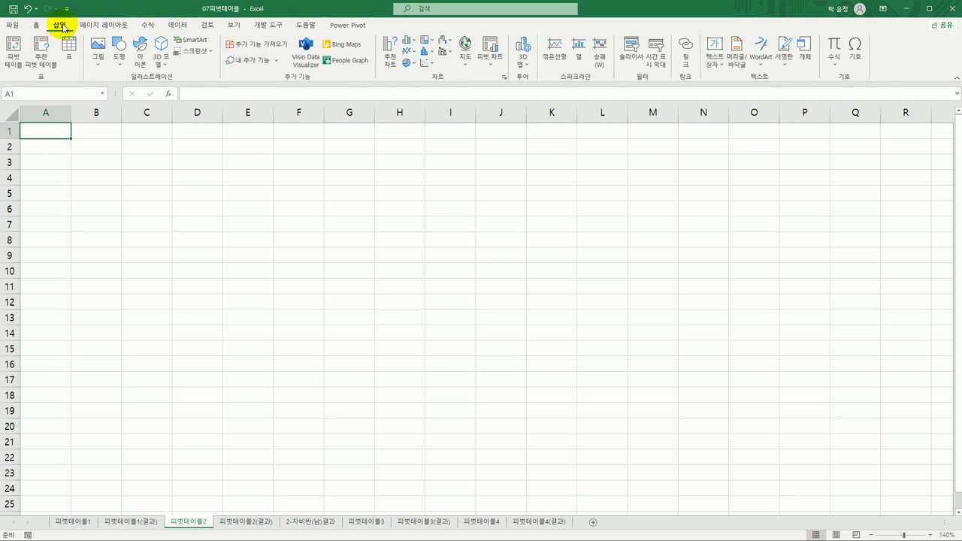
click(80, 159)
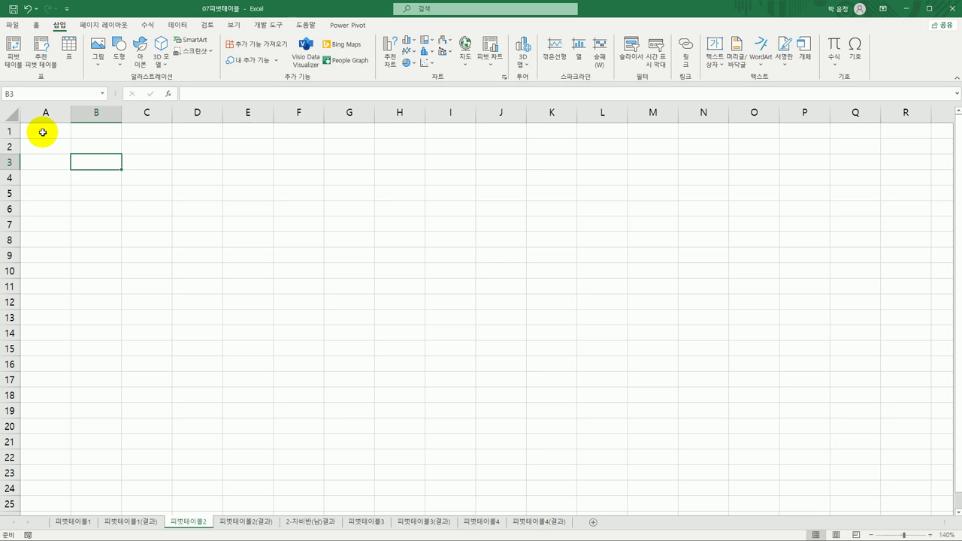
click(19, 68)
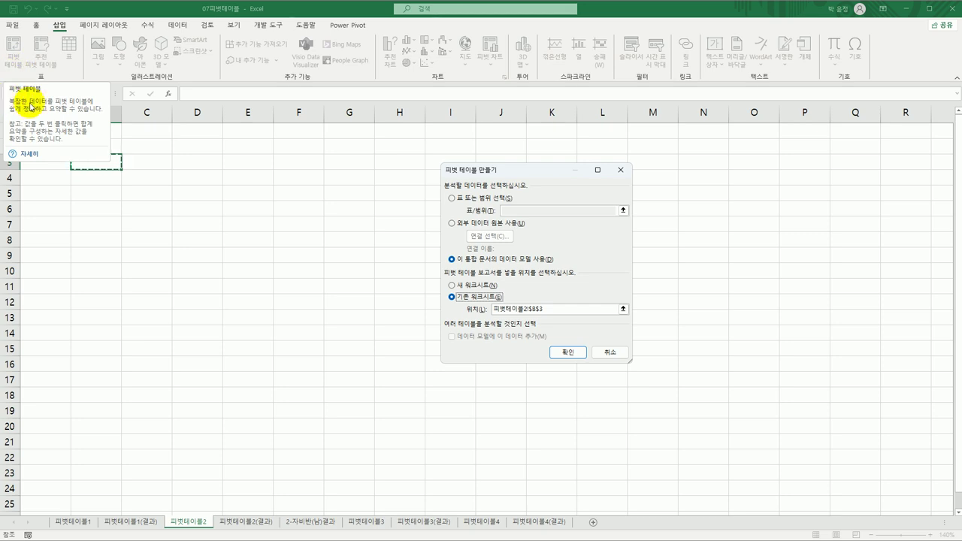
drag(517, 174, 456, 156)
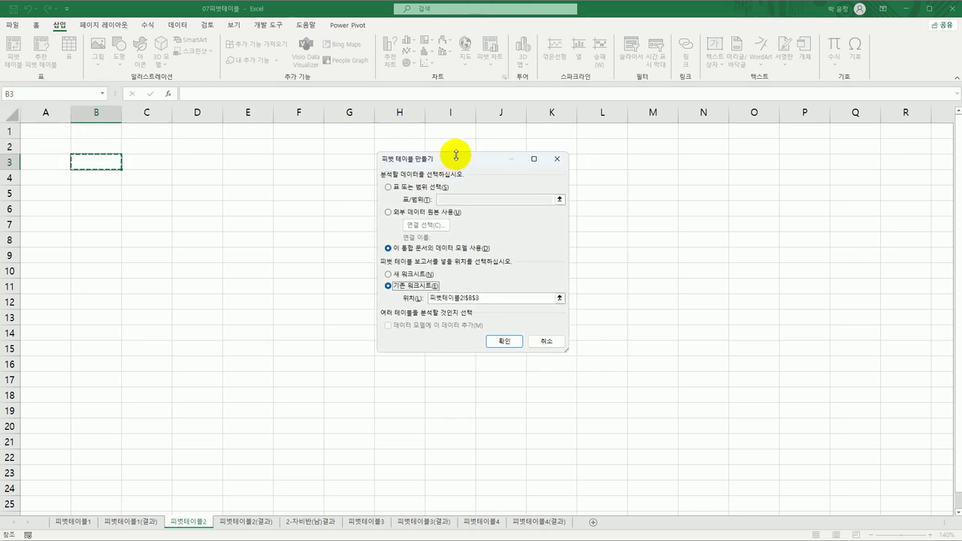
click(397, 216)
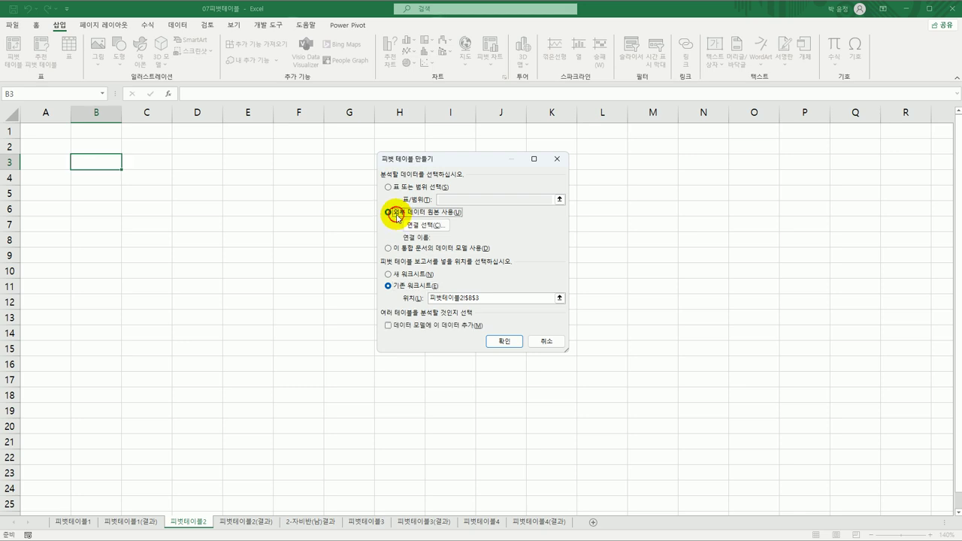
- Choose the Excel file 주소록 from C:\컴활1급\1권_스프레드시트\이론 as the connection for the PivotTable
click(439, 227)
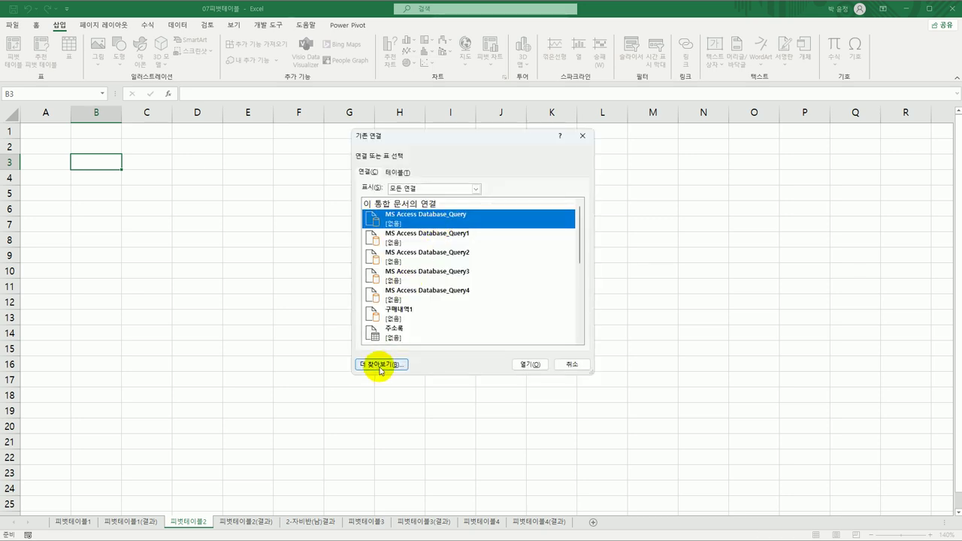
click(381, 366)
drag(468, 159, 359, 131)
click(318, 188)
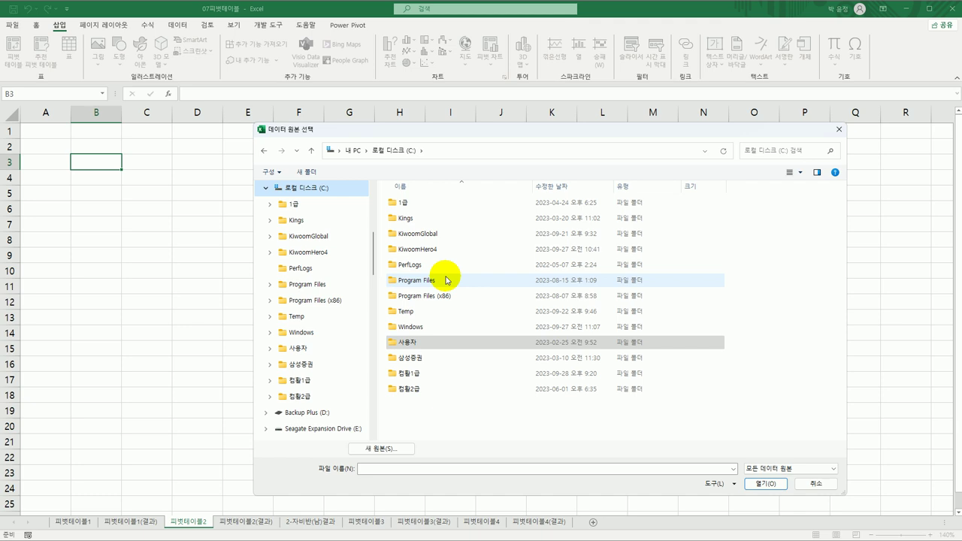
double_click(410, 373)
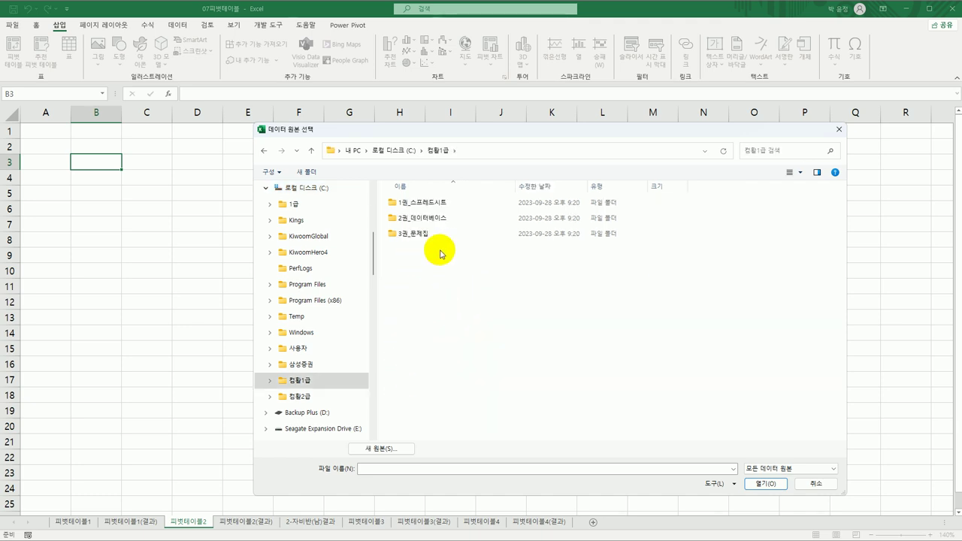
click(415, 206)
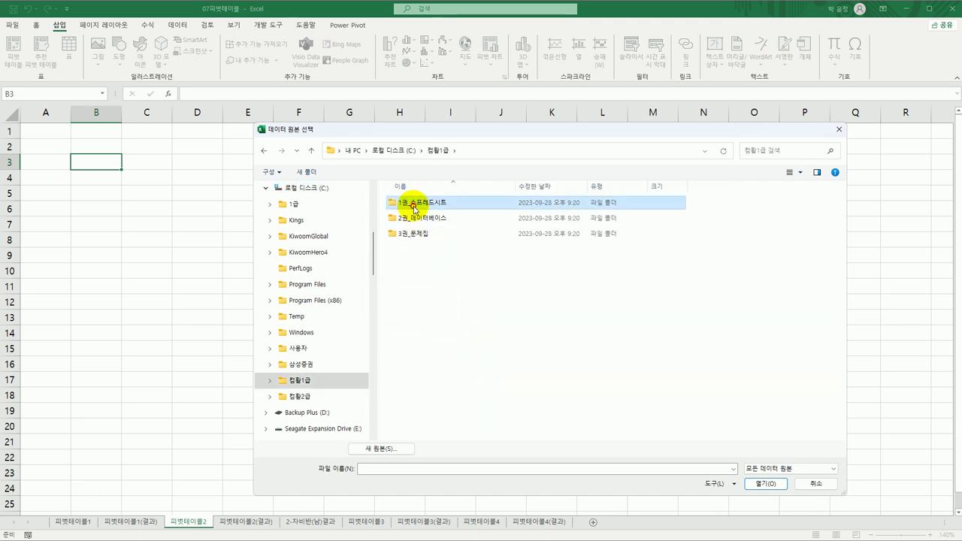
double_click(447, 203)
click(427, 238)
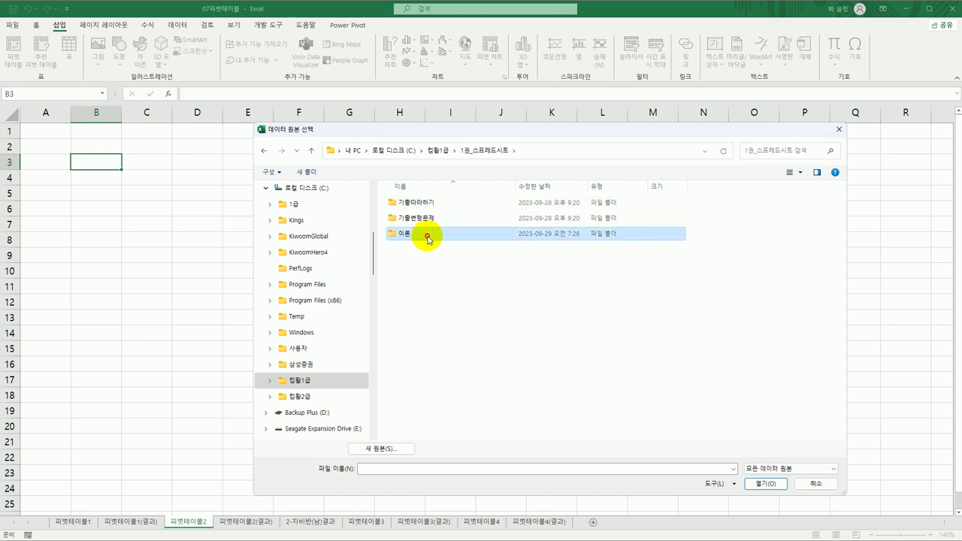
double_click(427, 237)
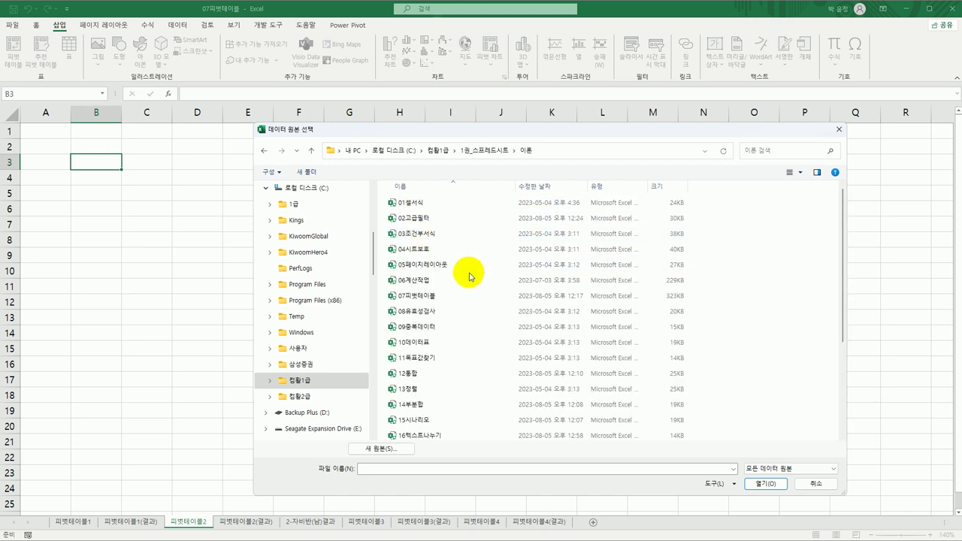
scroll(453, 316, down, 3)
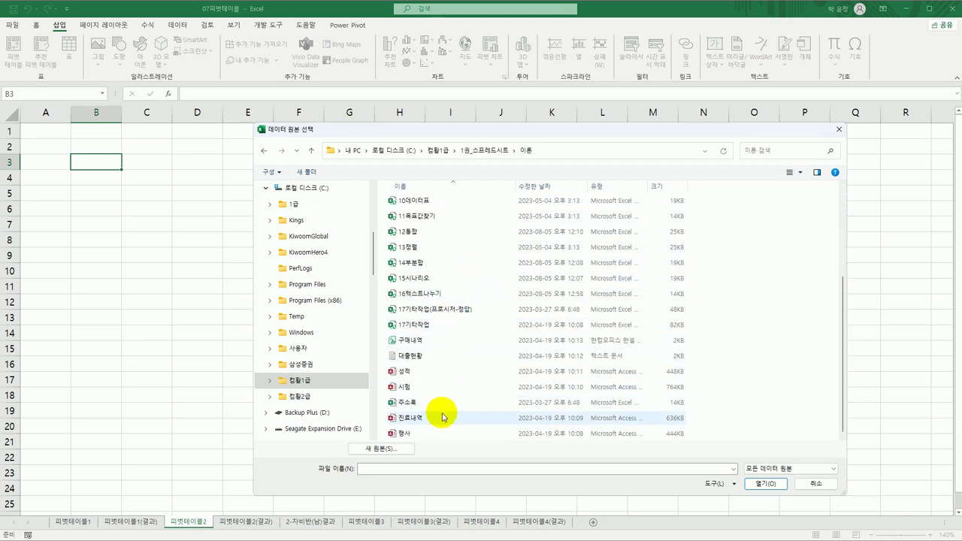
click(442, 417)
click(764, 484)
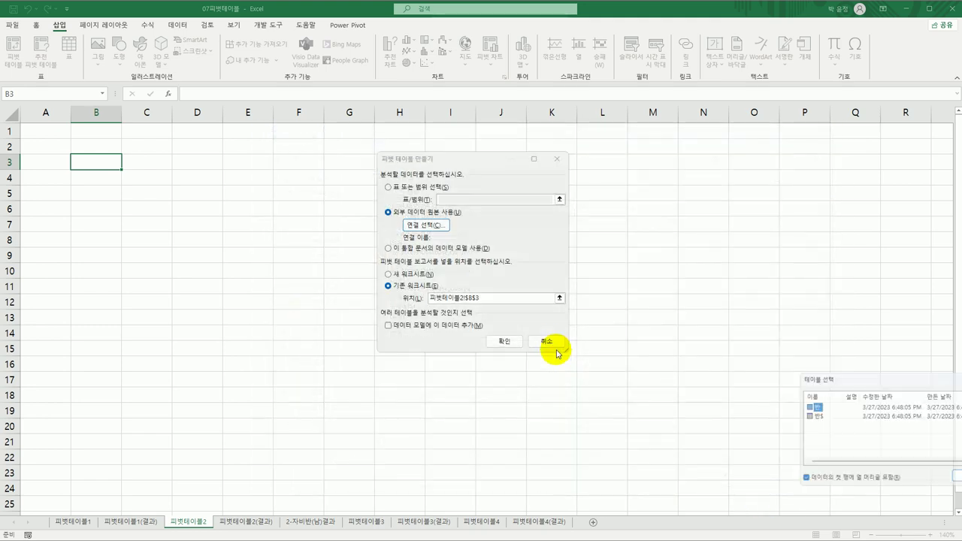
- Select the 반 table as the source and create the PivotTable on the existing worksheet
drag(829, 381, 226, 172)
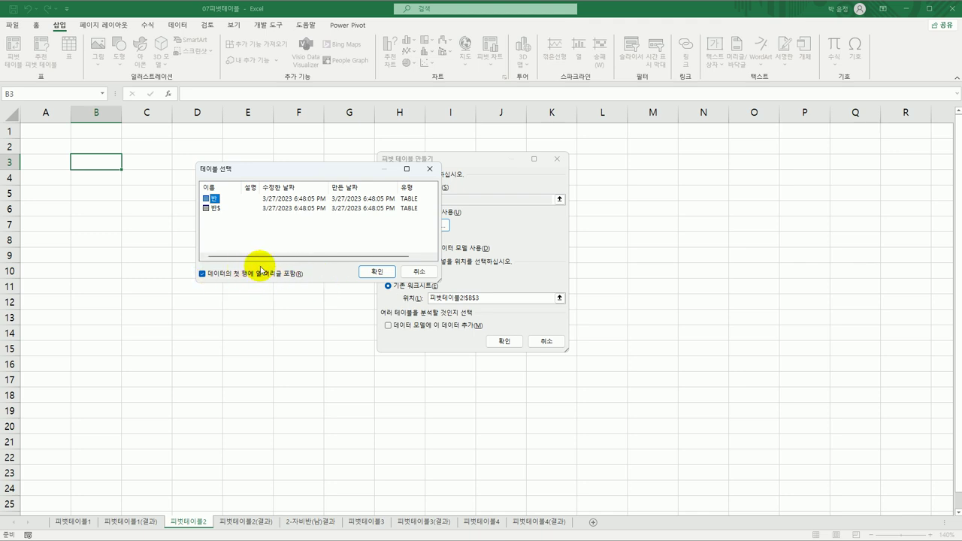
click(371, 270)
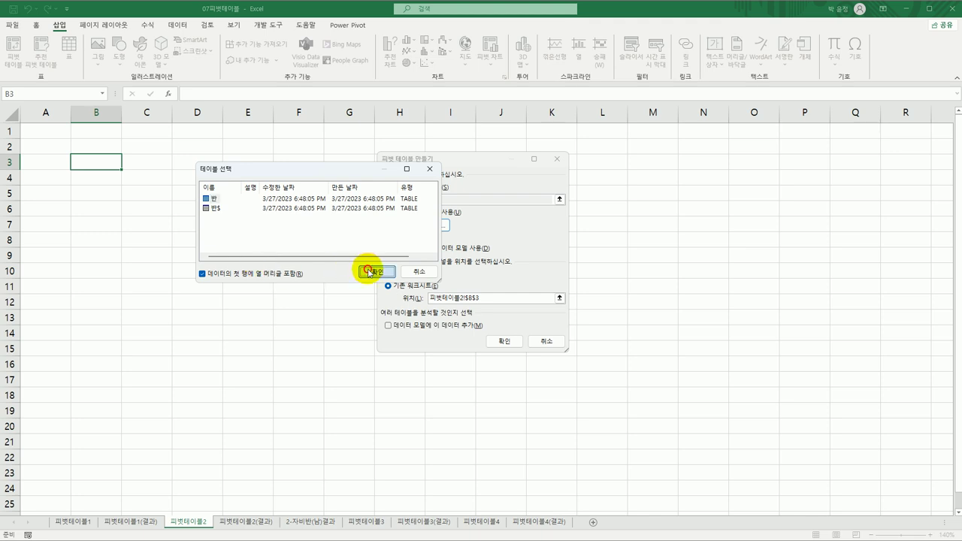
click(503, 343)
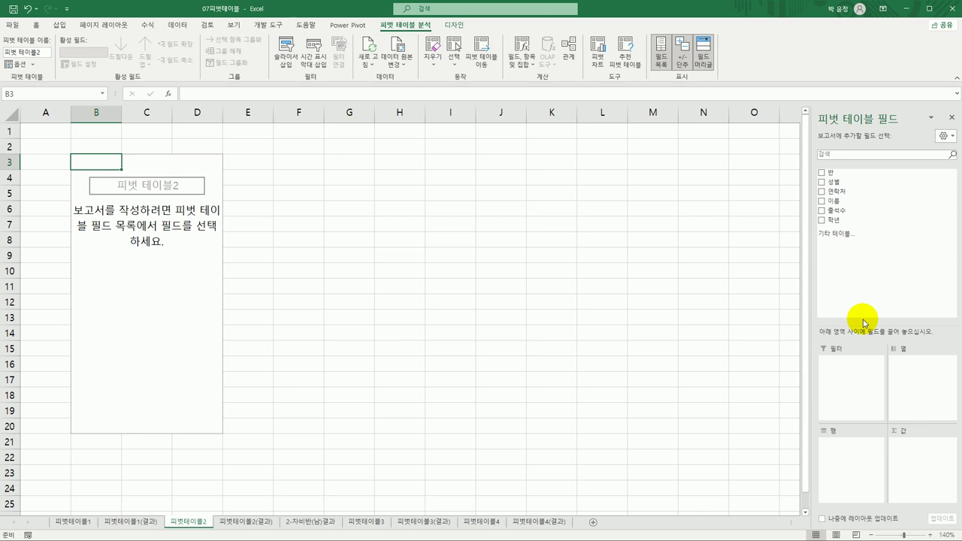
- Place 성별 in the columns, 학년 in the rows, and 출석수 and 이름 in the values area of the PivotTable
drag(842, 183, 905, 385)
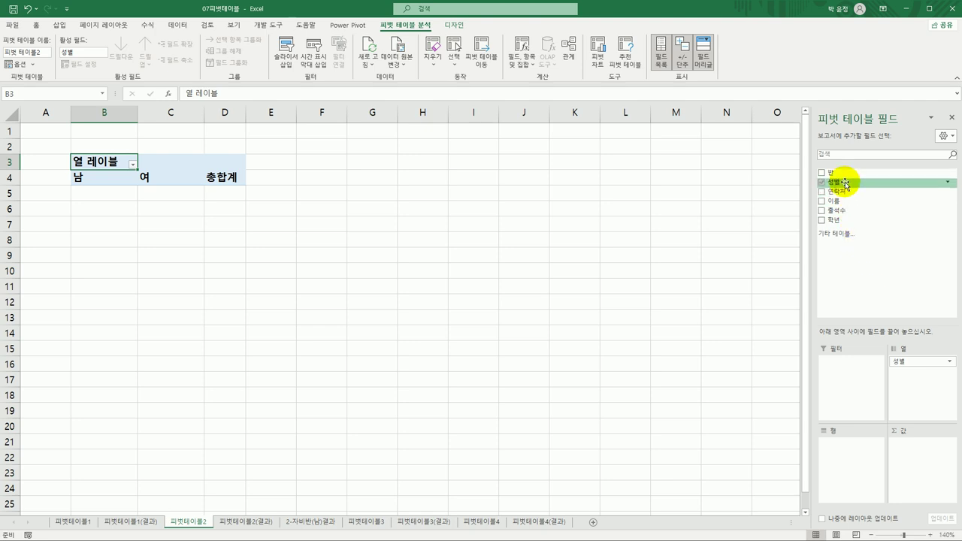
drag(842, 223, 831, 458)
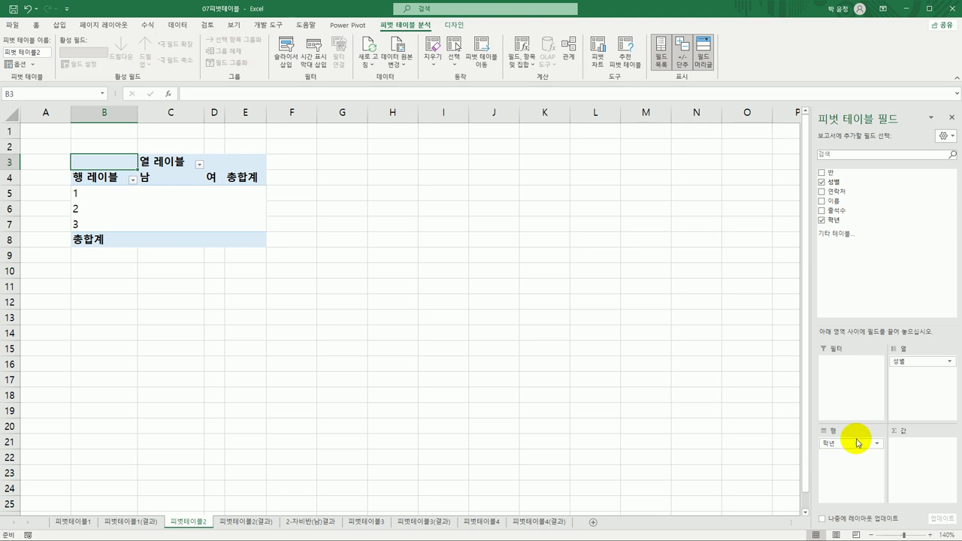
drag(852, 215, 921, 457)
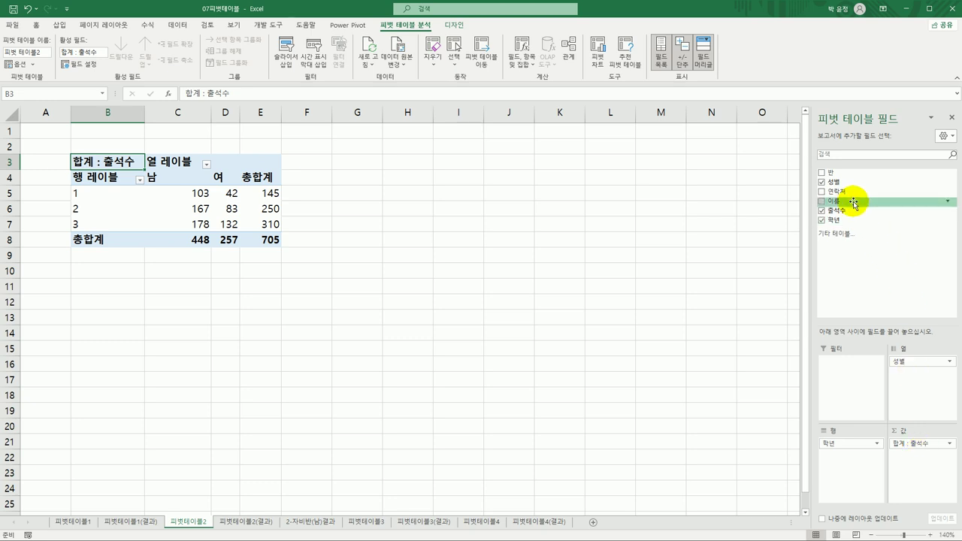
drag(854, 203, 917, 478)
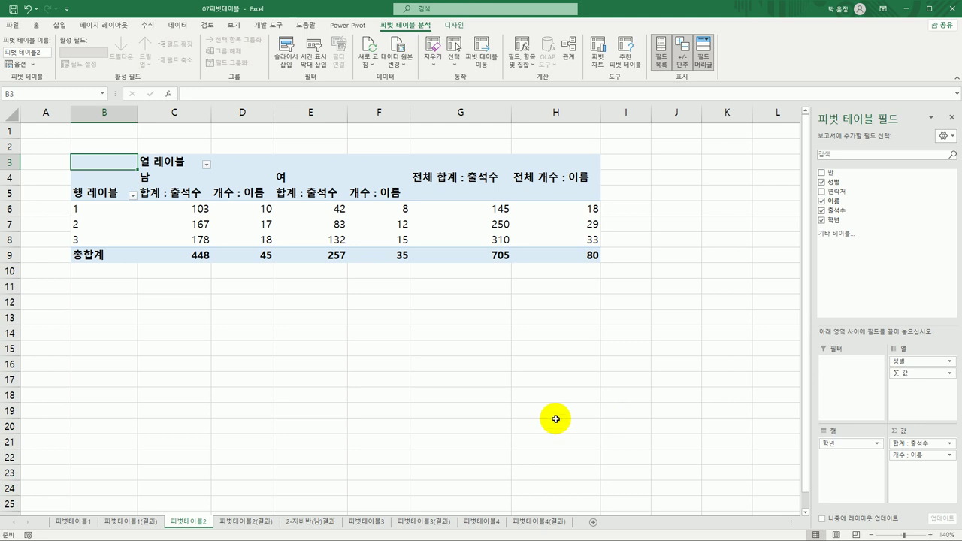
- Set the report layout to outline form (개요 형식으로 표시) and add 반 to the rows below 학년
click(172, 161)
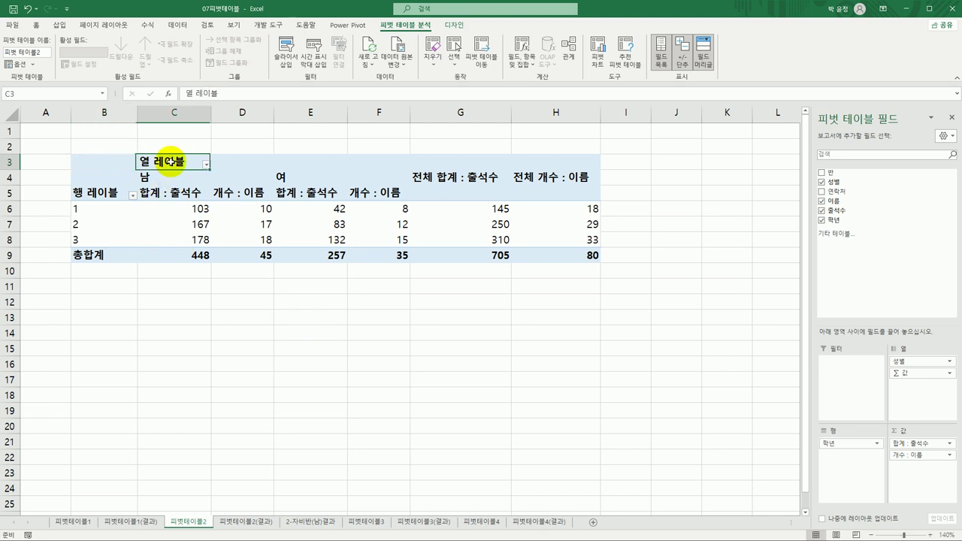
click(114, 193)
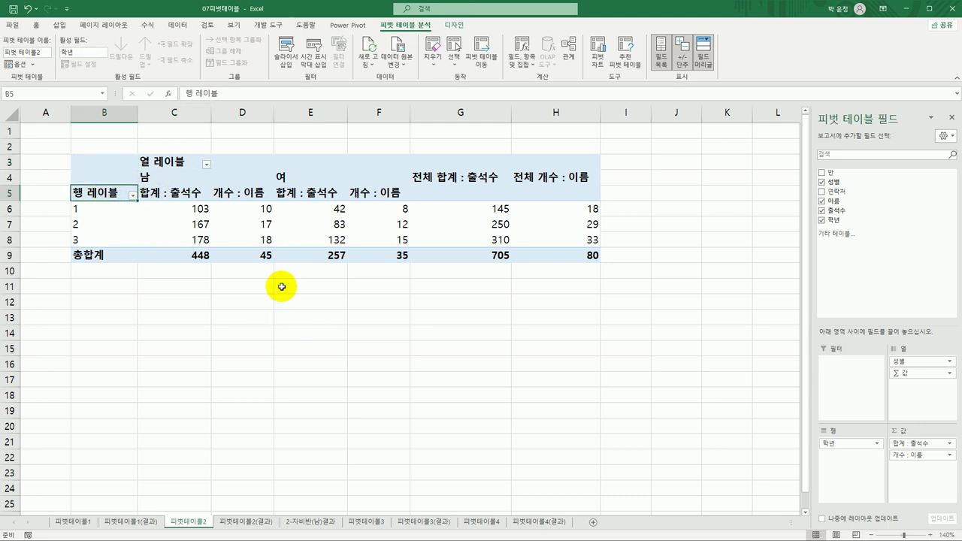
click(448, 24)
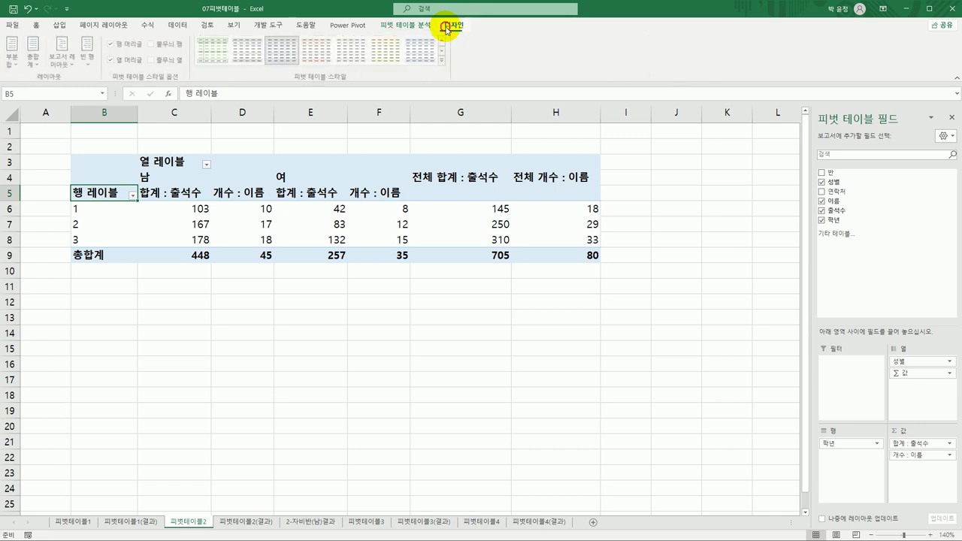
click(63, 57)
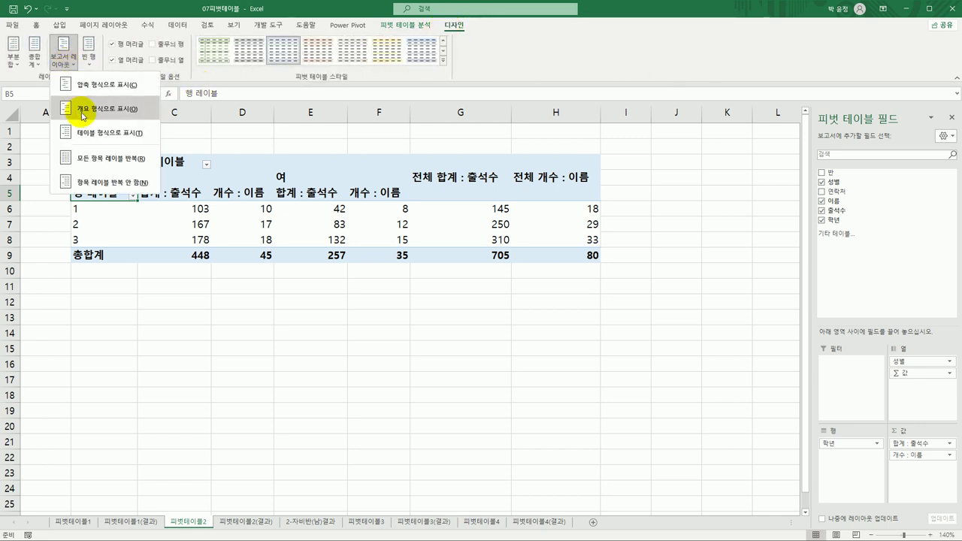
click(83, 116)
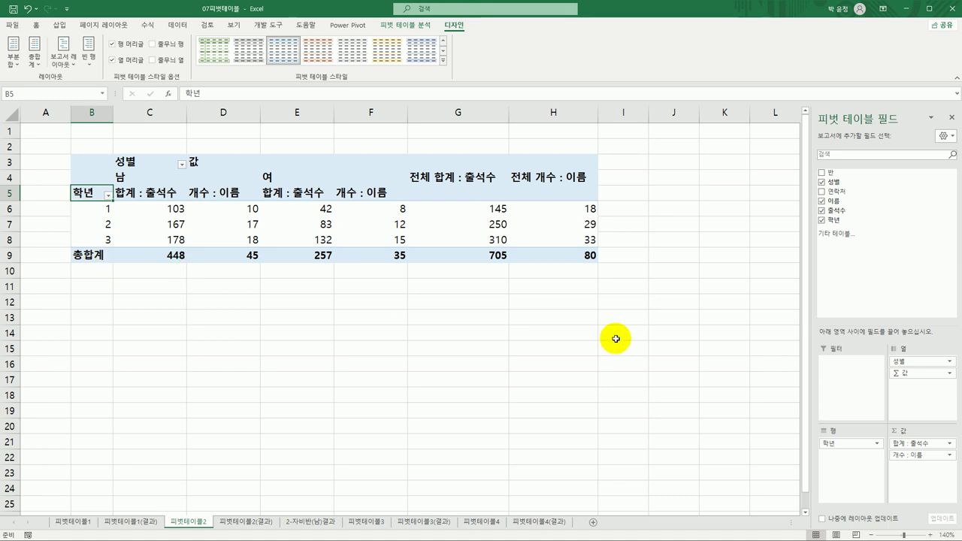
drag(839, 181, 836, 463)
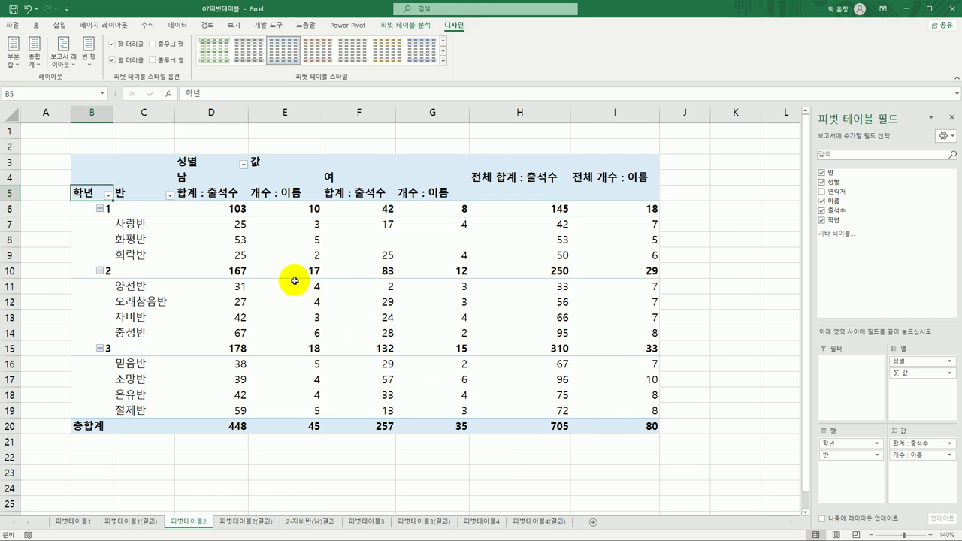
- In the value field settings of 합계 : 출석수, choose 평균 (average) as the summary function
click(225, 189)
click(214, 190)
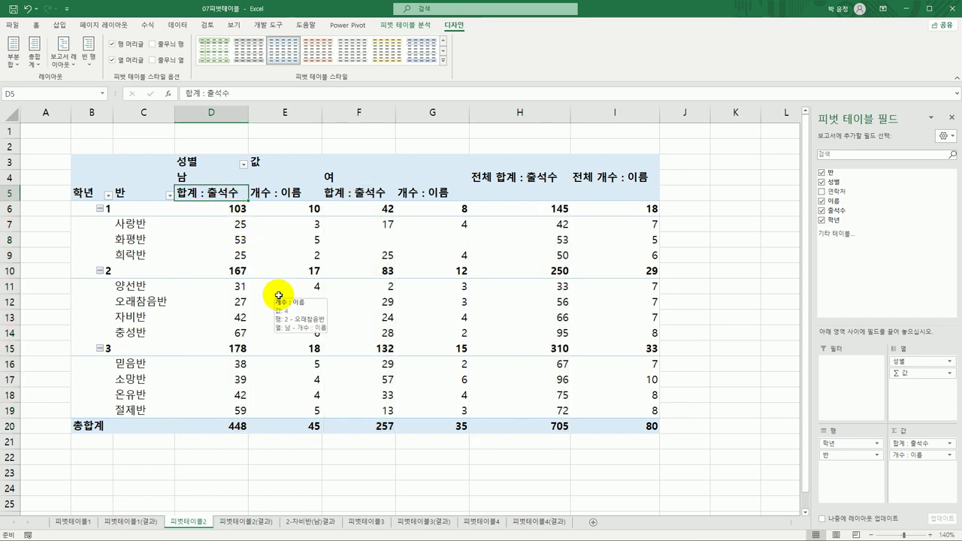
right_click(212, 193)
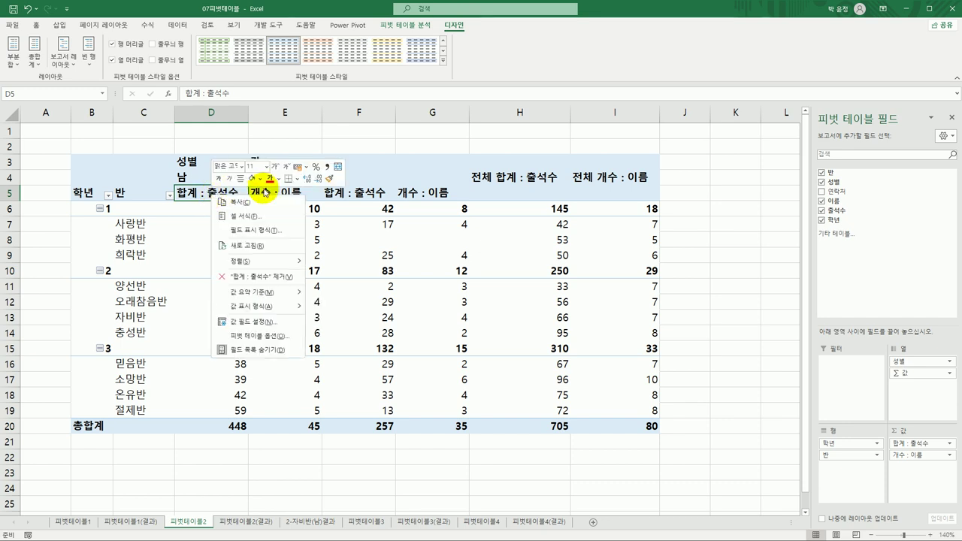
click(298, 325)
drag(273, 221, 391, 144)
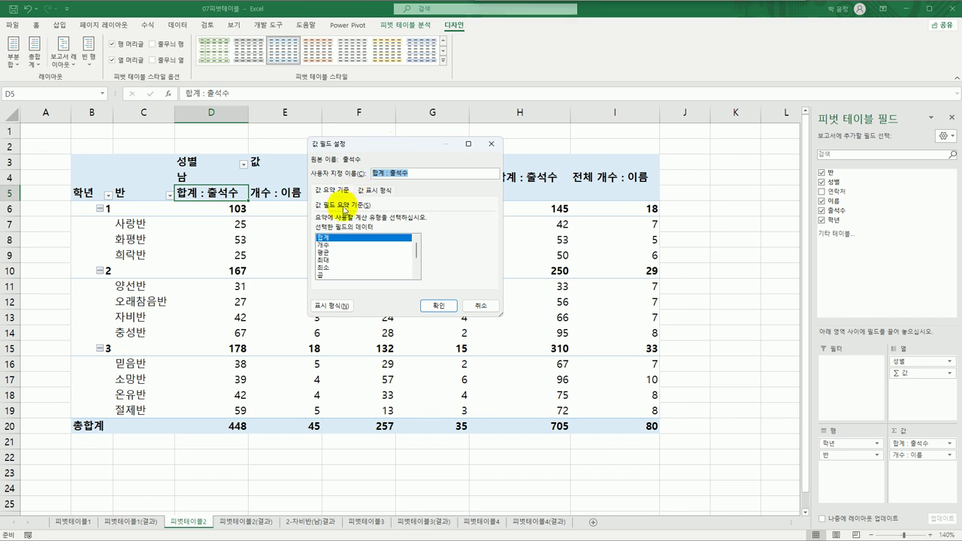
click(333, 253)
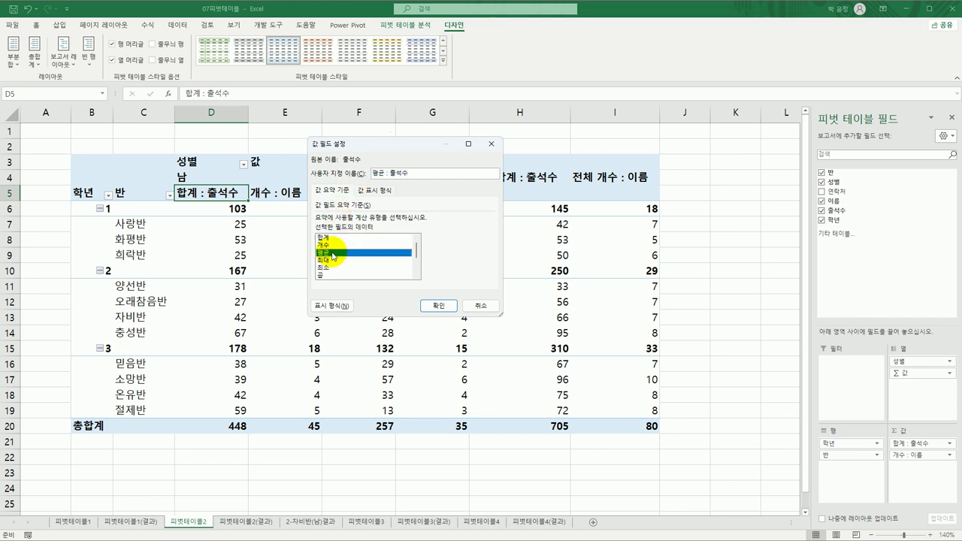
- Format the 출석수 value field as 숫자 with 0 decimal places and apply the value field settings
click(332, 305)
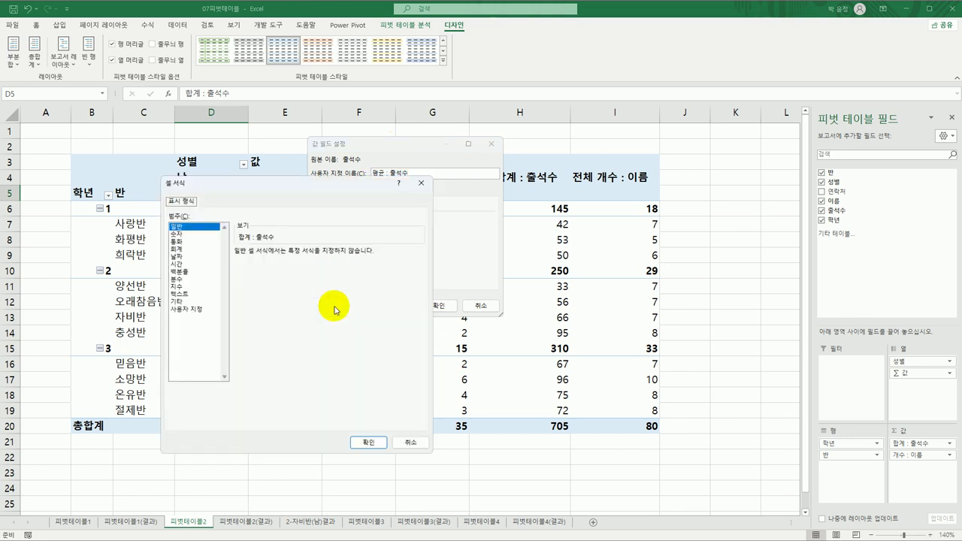
click(188, 235)
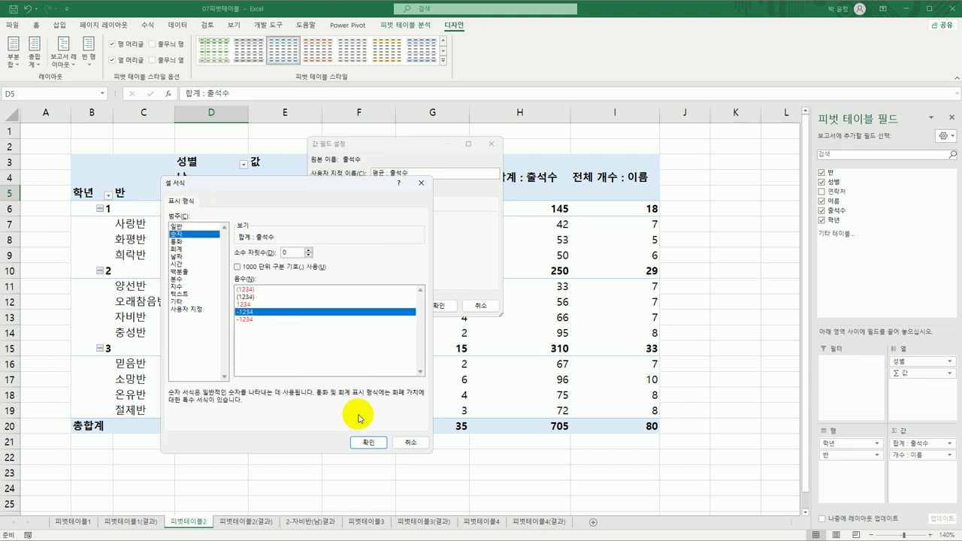
click(370, 443)
click(438, 305)
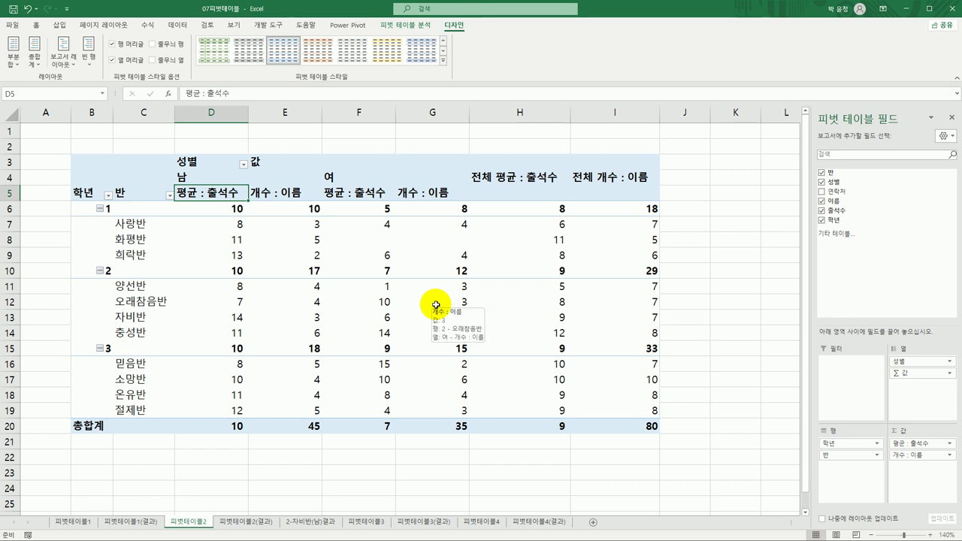
- Give the 개수 : 이름 value field the custom name 학생수 in its value field settings
click(273, 196)
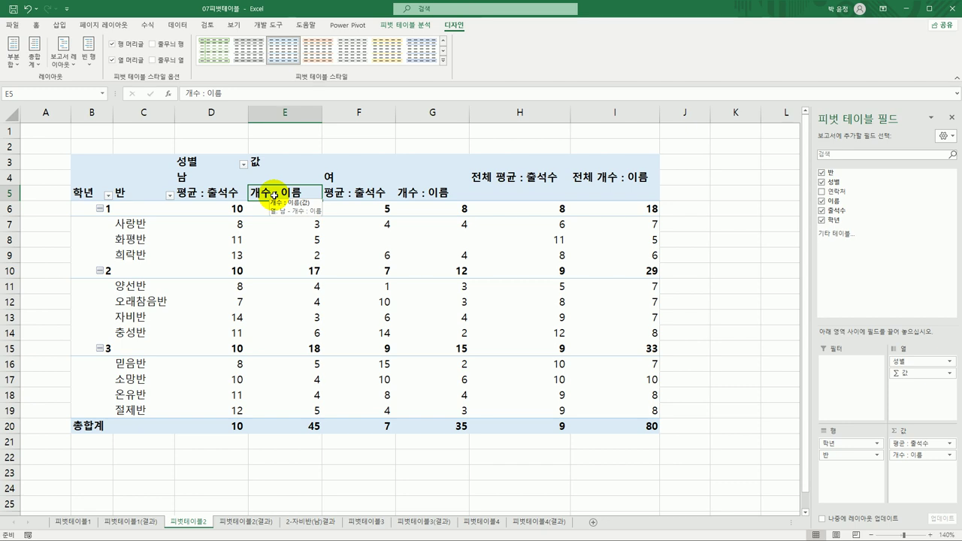
right_click(274, 196)
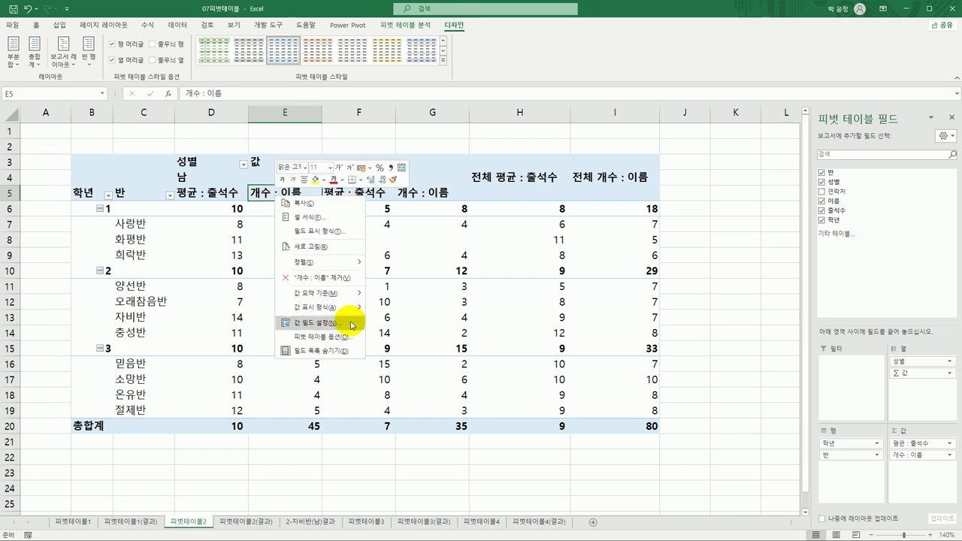
click(265, 192)
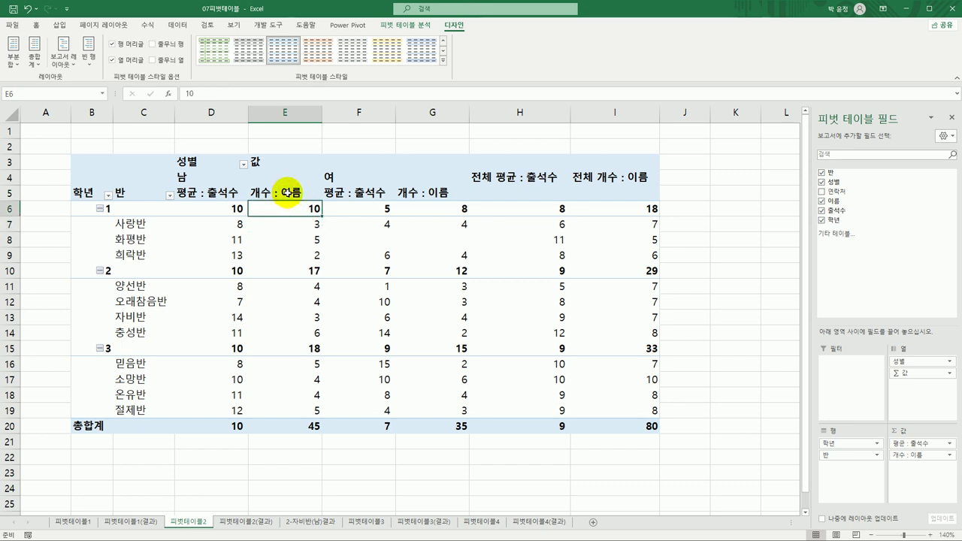
double_click(287, 193)
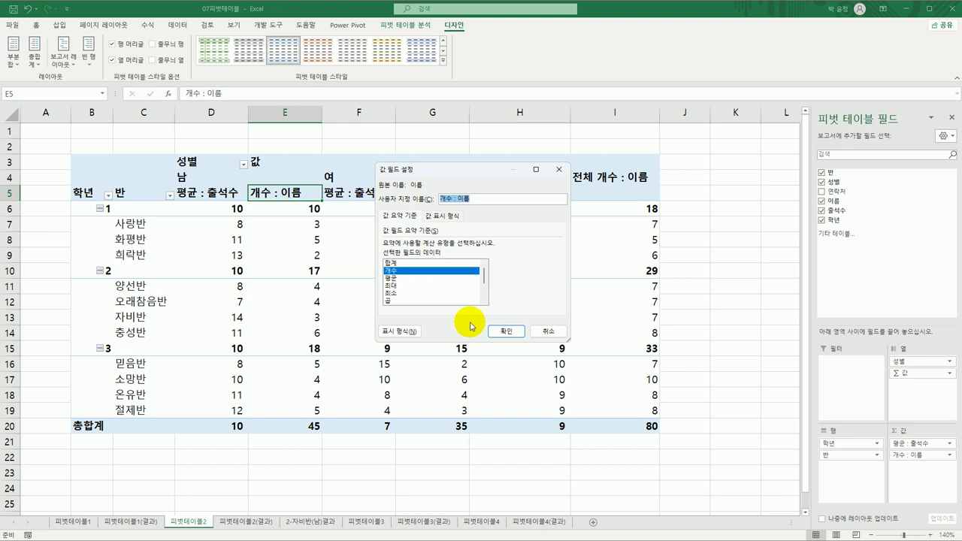
key(BackSpace)
text(학생수)
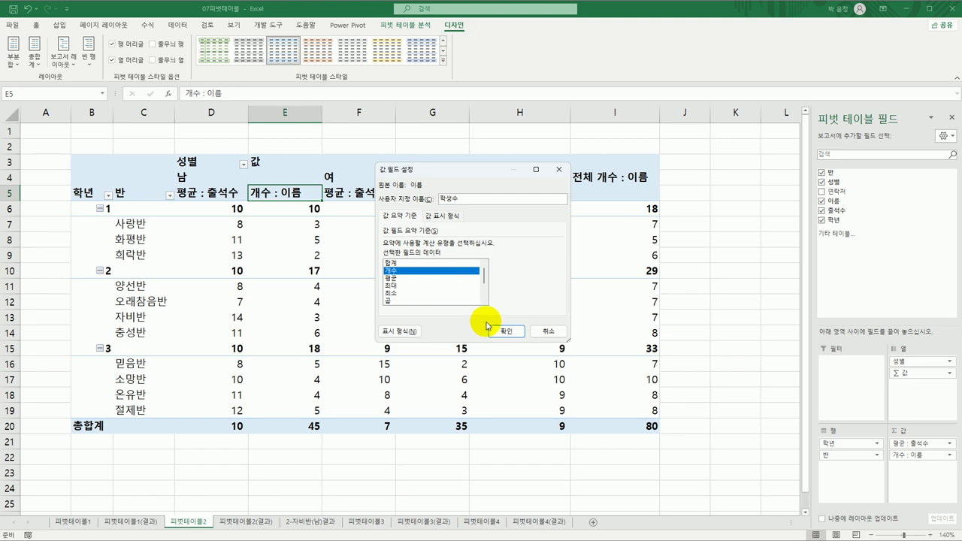
click(499, 329)
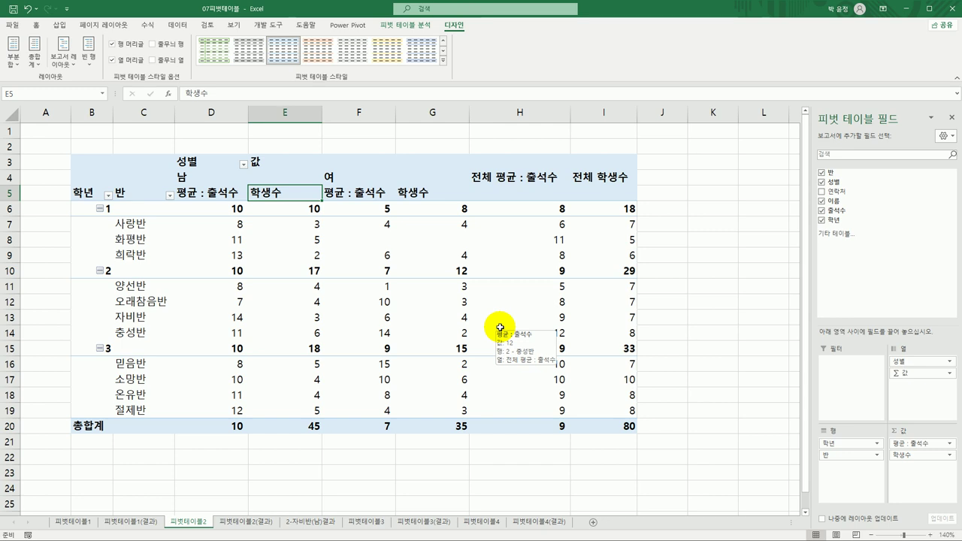
- Show all PivotTable subtotals at the bottom of each group (그룹 하단에 모든 부분합 표시)
click(301, 225)
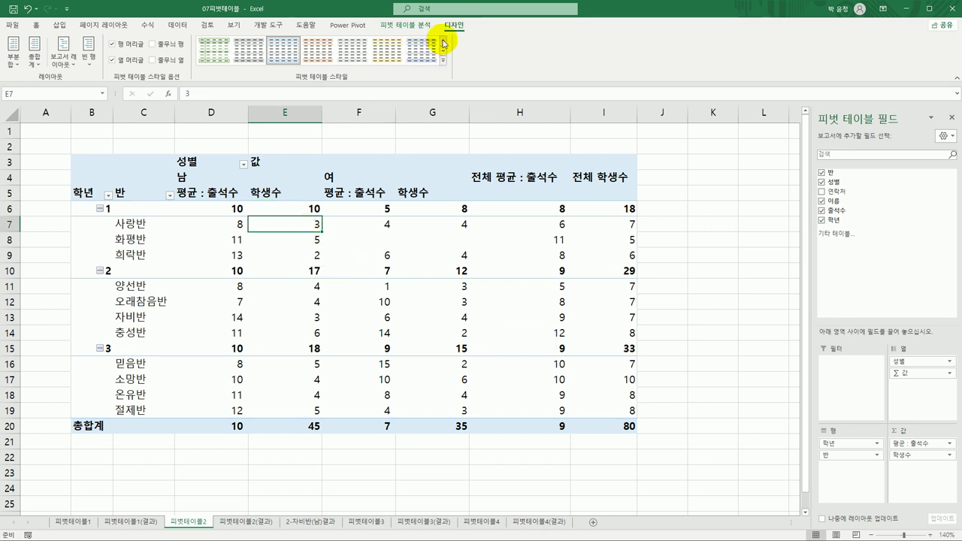
click(11, 60)
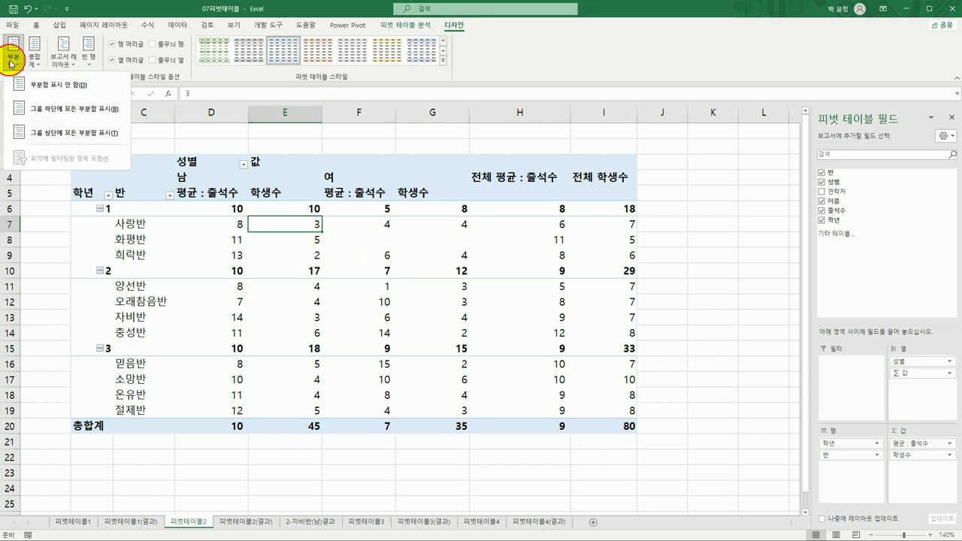
click(58, 116)
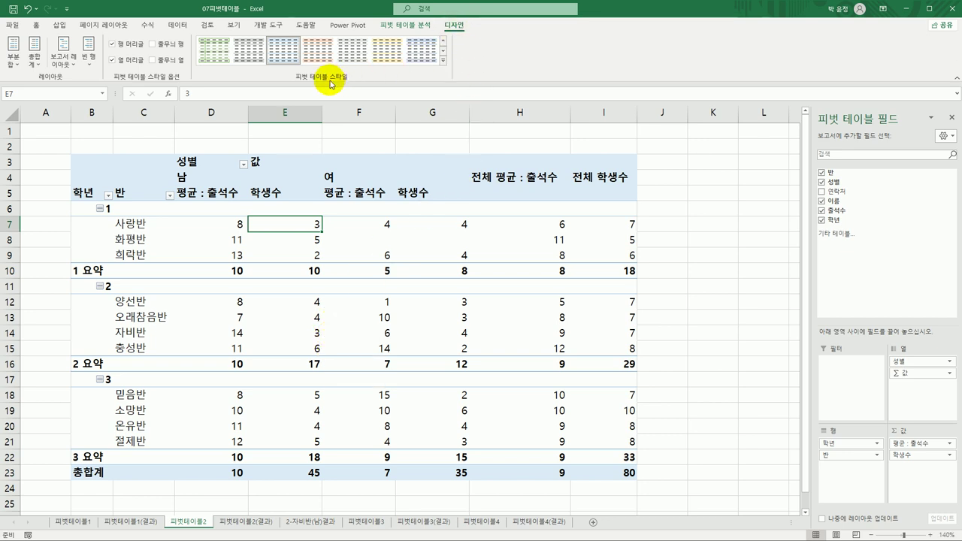
- Apply the 연한 파랑, 피벗 스타일 밝게 9 style to the PivotTable and hide its +/- expand buttons
click(442, 63)
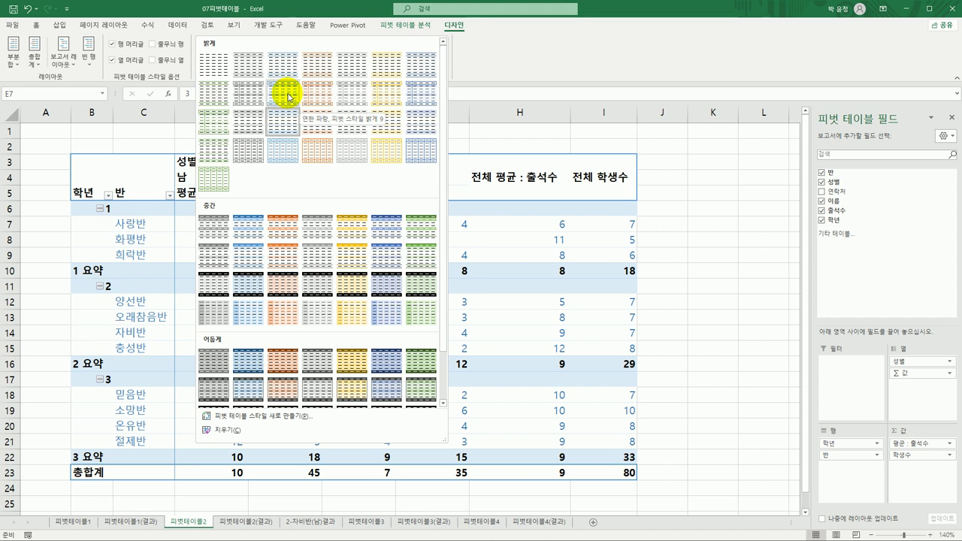
click(288, 96)
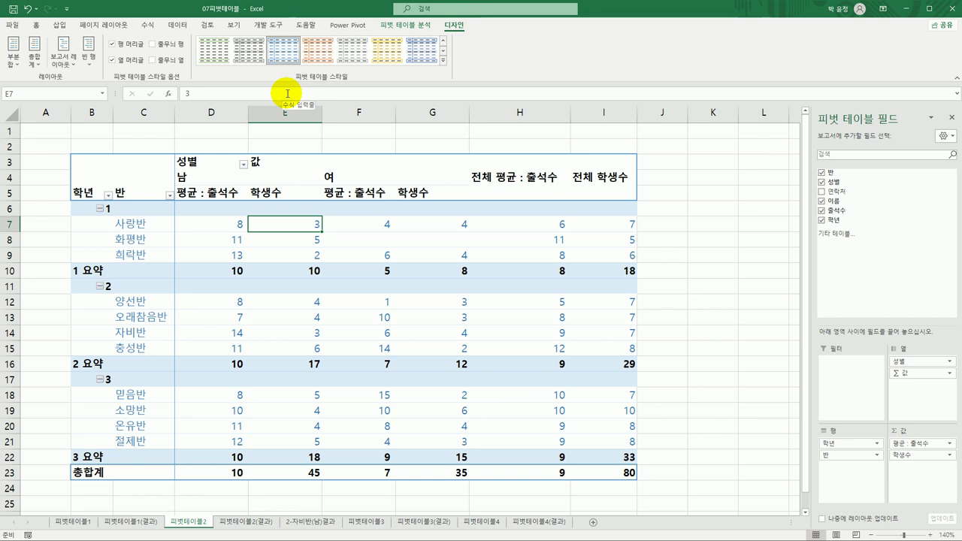
click(406, 25)
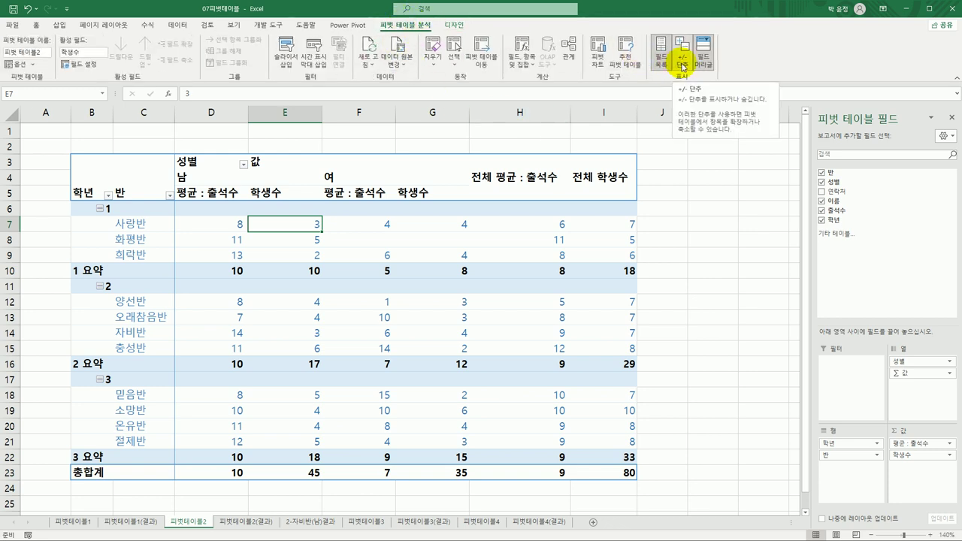
click(683, 60)
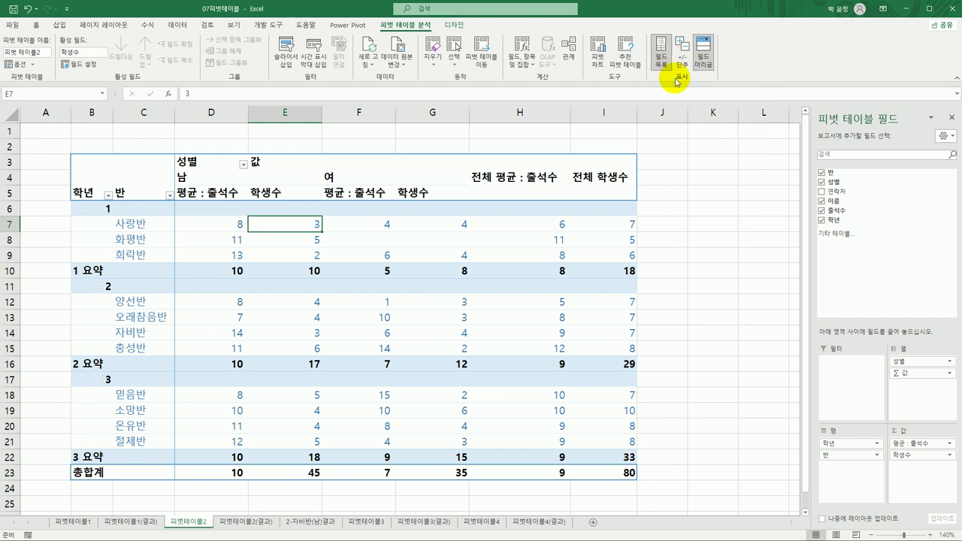
- Sort the 반 row field in descending text order (텍스트 내림차순 정렬)
mouse_move(582, 228)
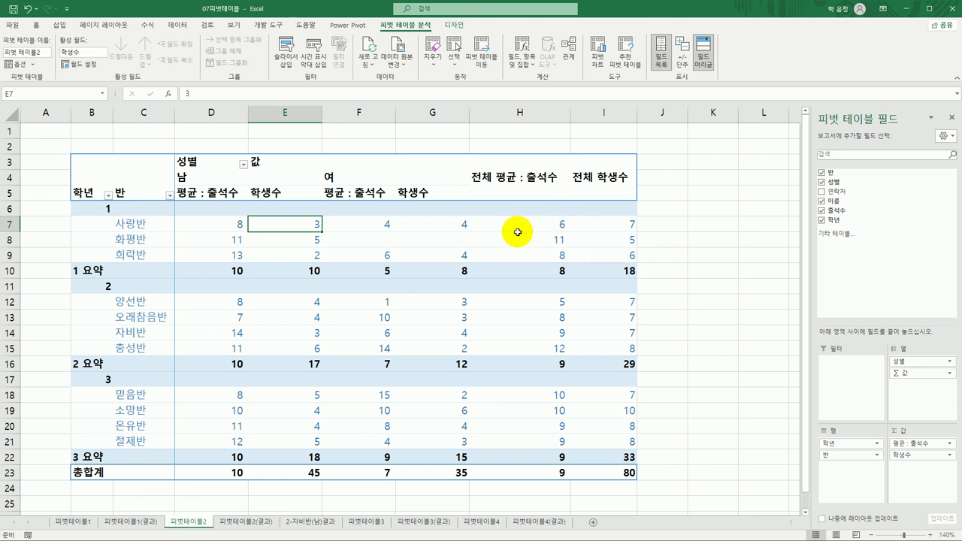
click(148, 196)
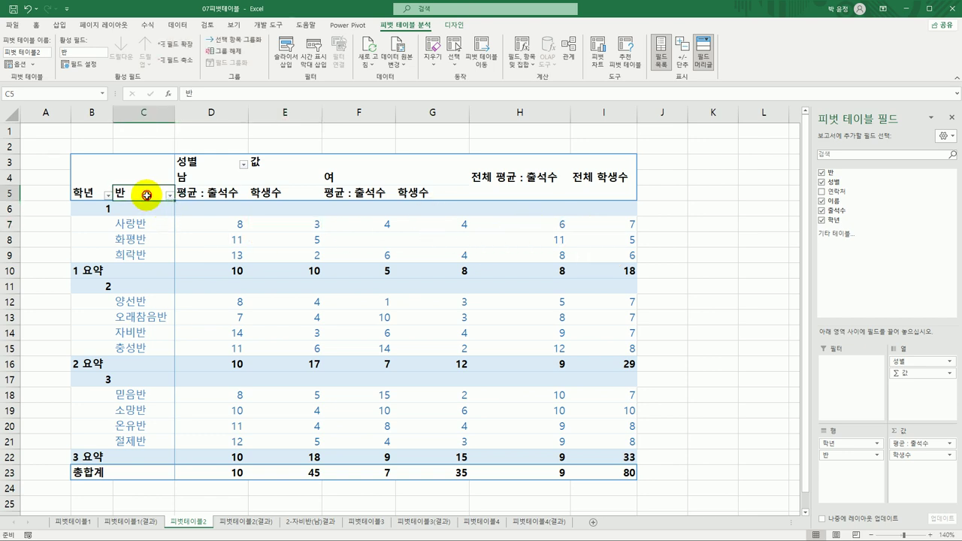
click(169, 196)
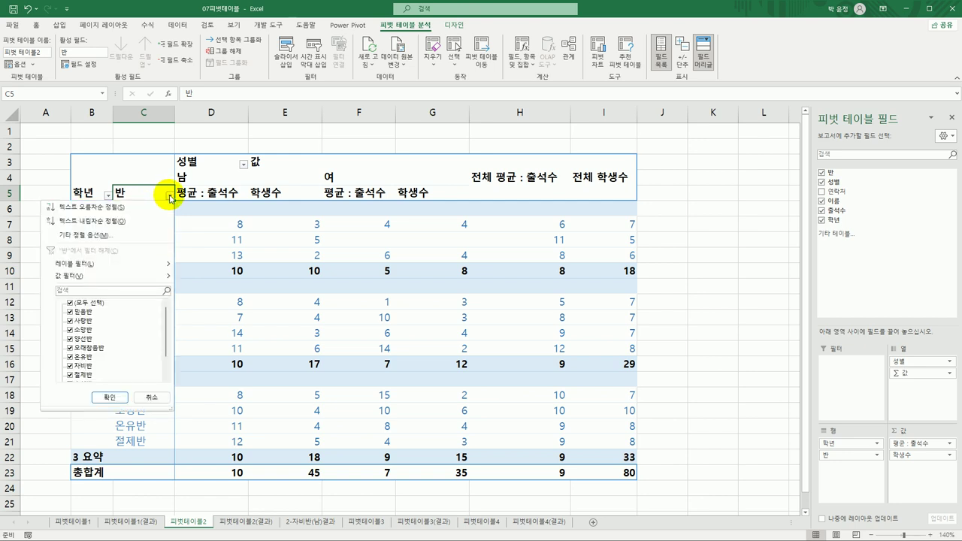
click(218, 242)
mouse_move(218, 242)
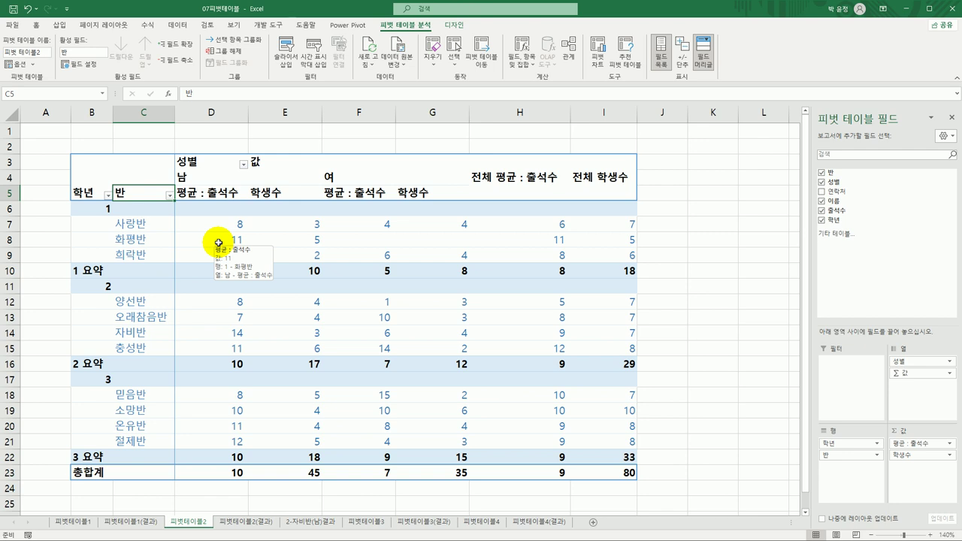
click(170, 196)
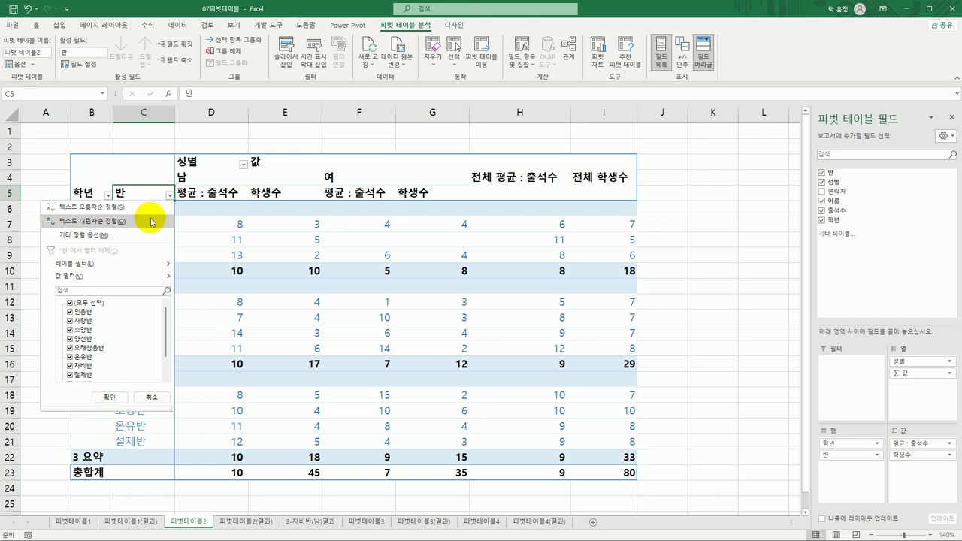
click(153, 224)
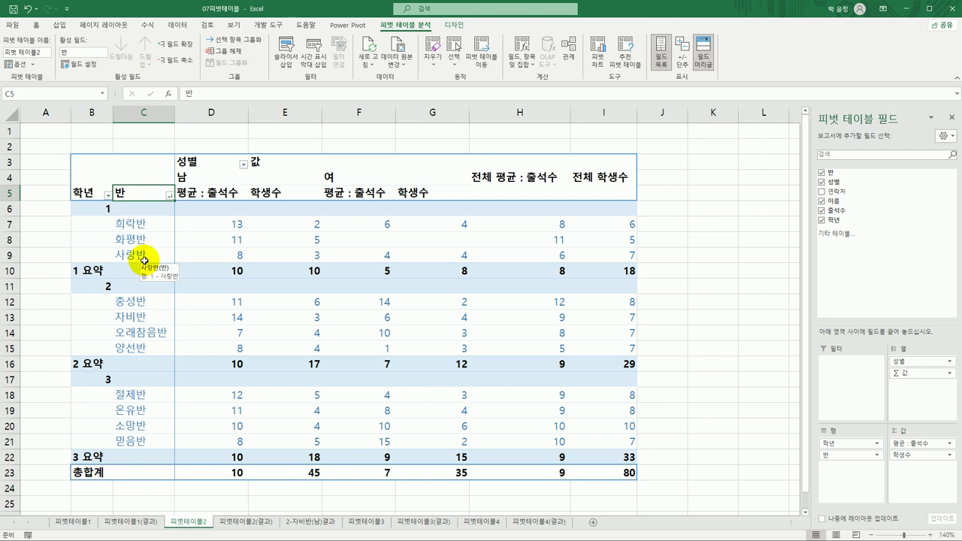
- Extract the source records behind the 남 average attendance of grade 2's 자비반 to a new sheet, then return to 피벗테이블2
mouse_move(350, 286)
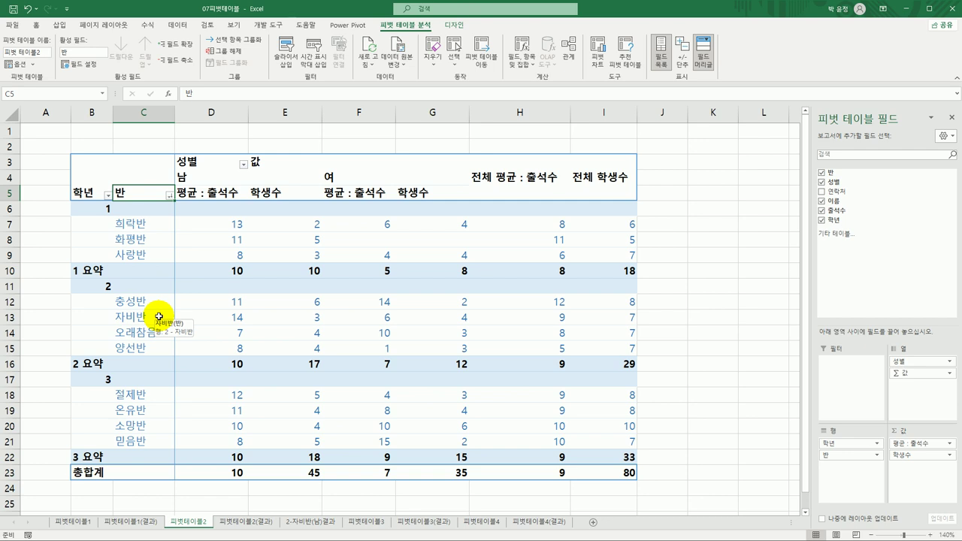
click(235, 317)
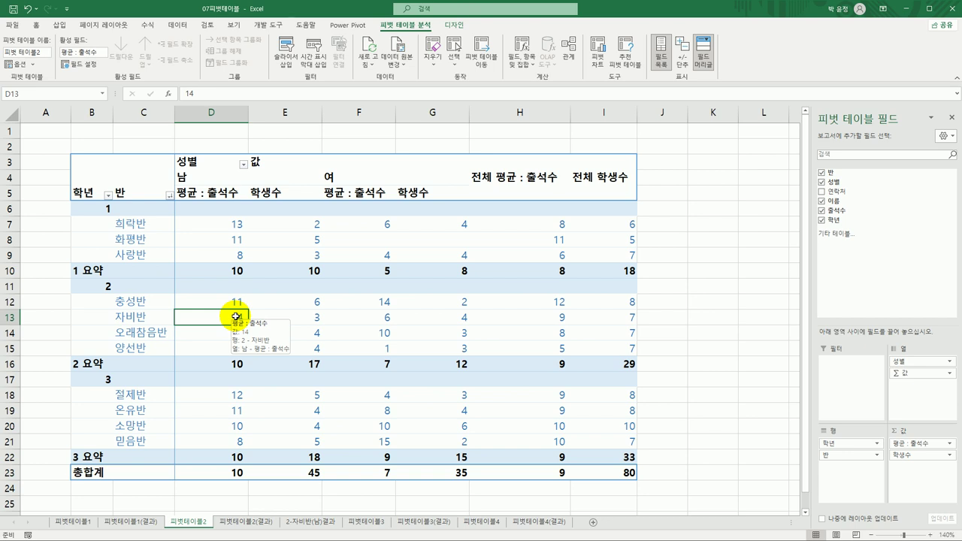
click(313, 316)
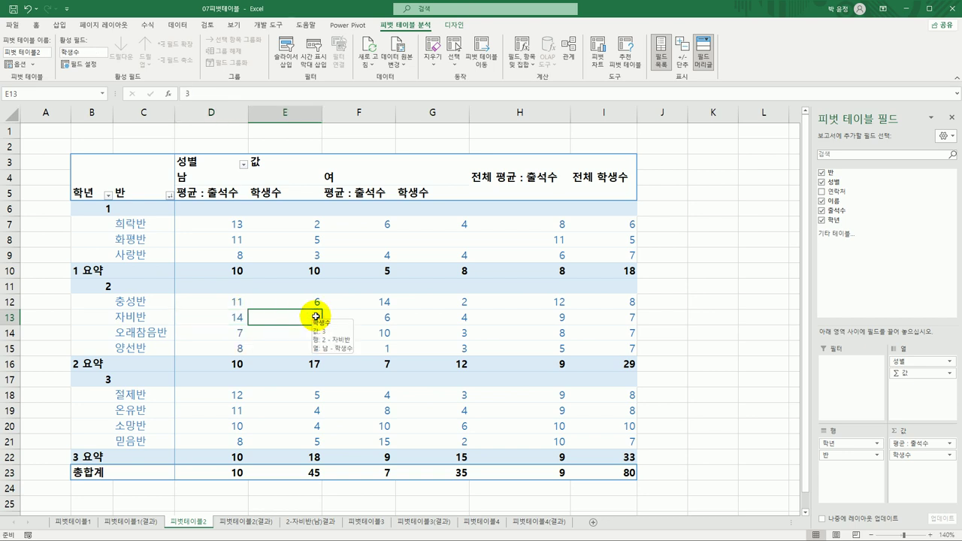
click(236, 317)
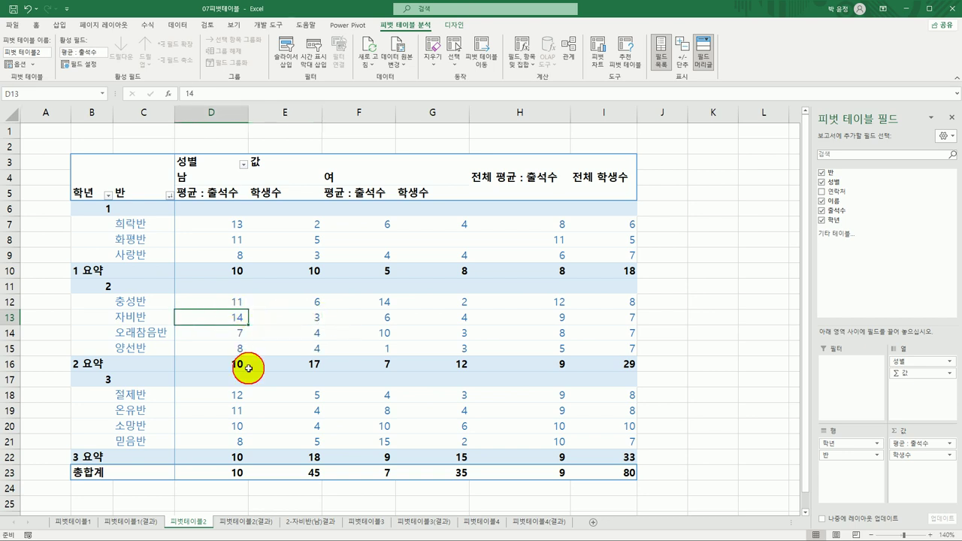
double_click(219, 317)
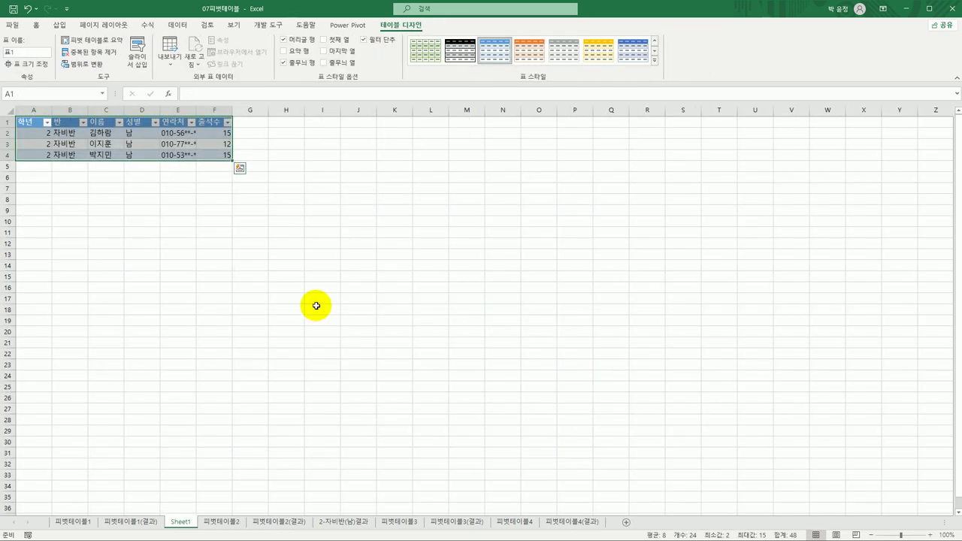
click(218, 521)
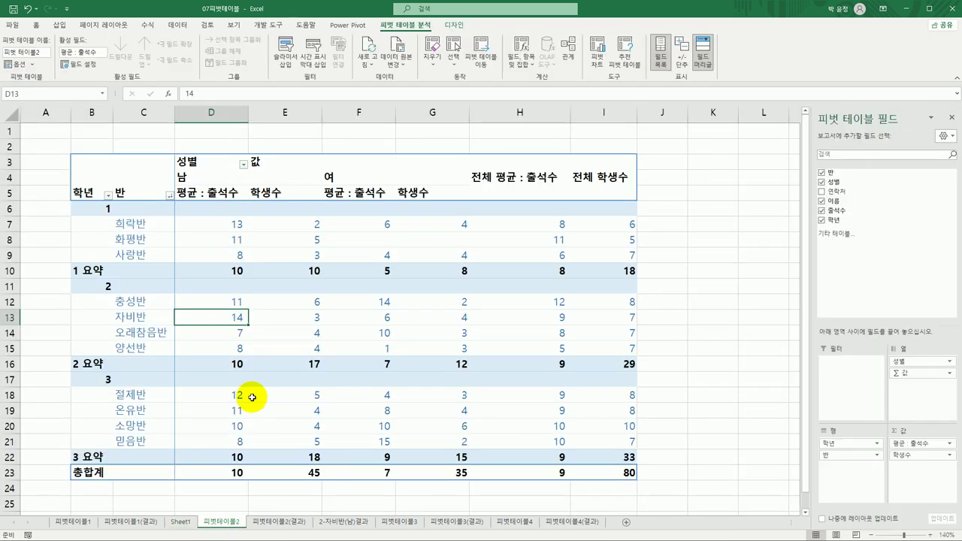
- Rename the extracted detail sheet Sheet1 as 2-자비반(남)
click(178, 520)
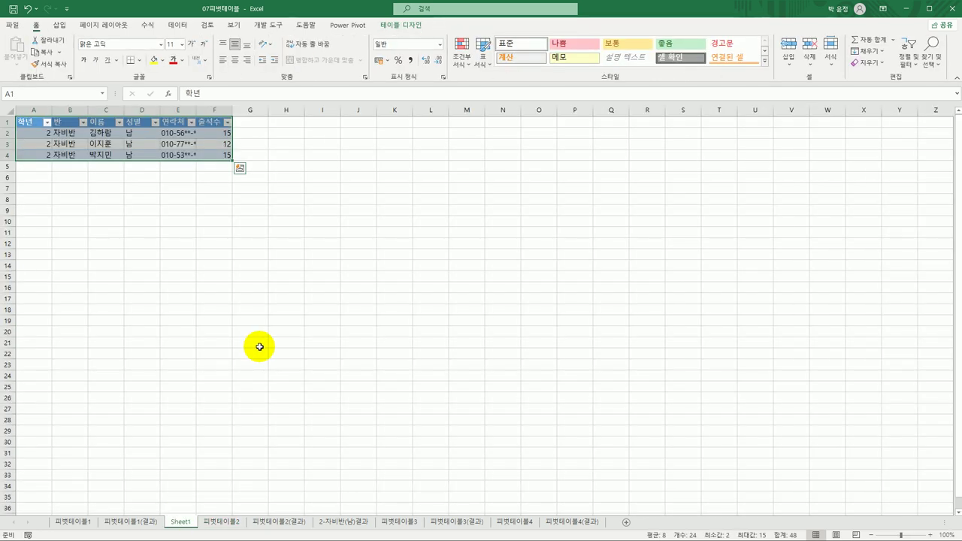
double_click(194, 524)
mouse_move(277, 535)
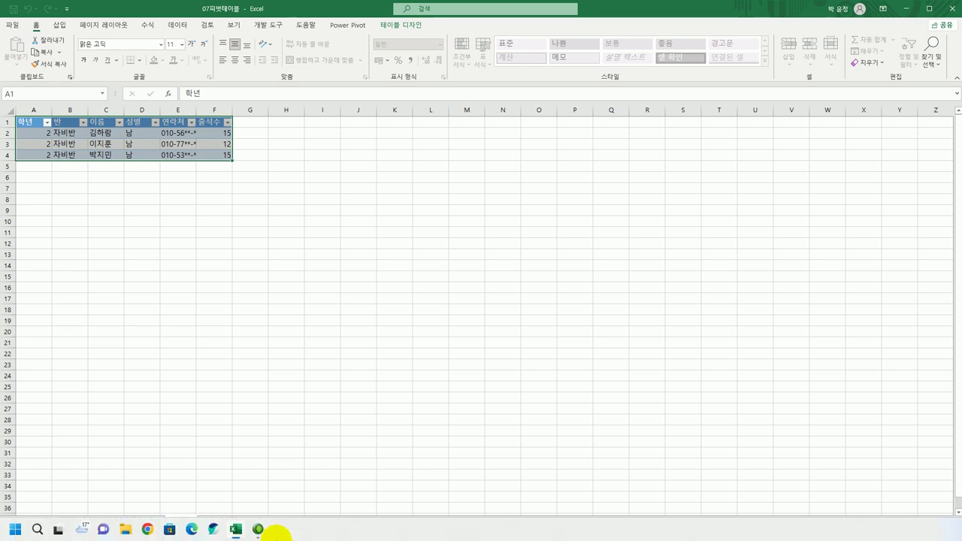
text(2-)
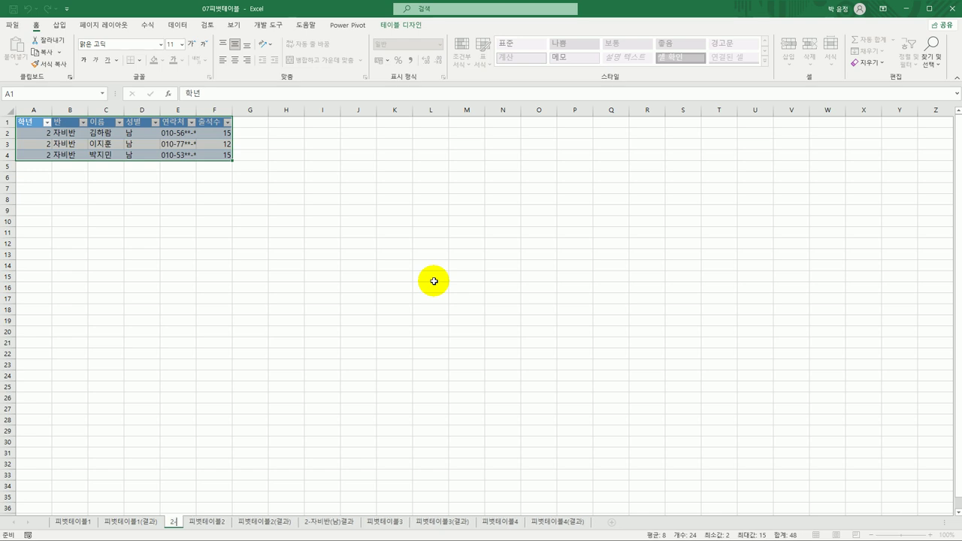
text(자비바)
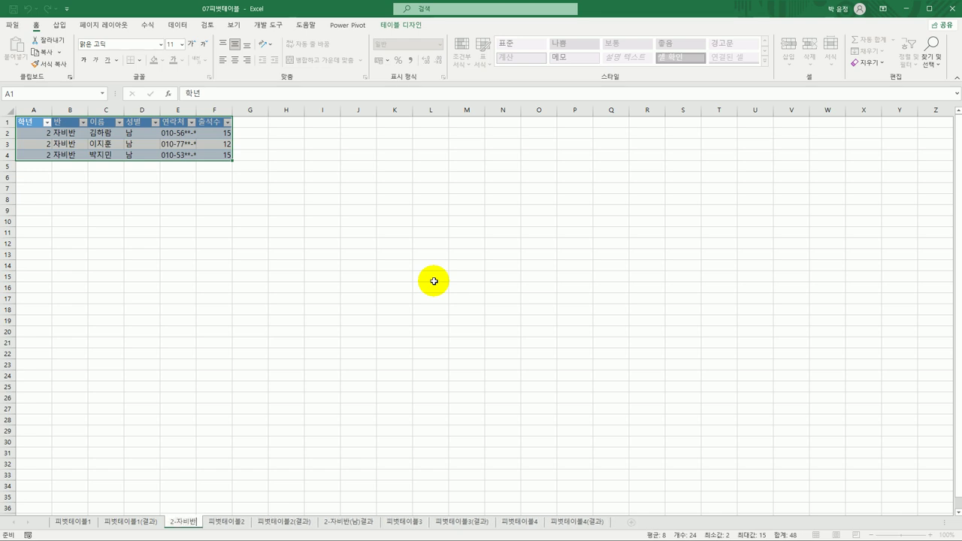
text((남))
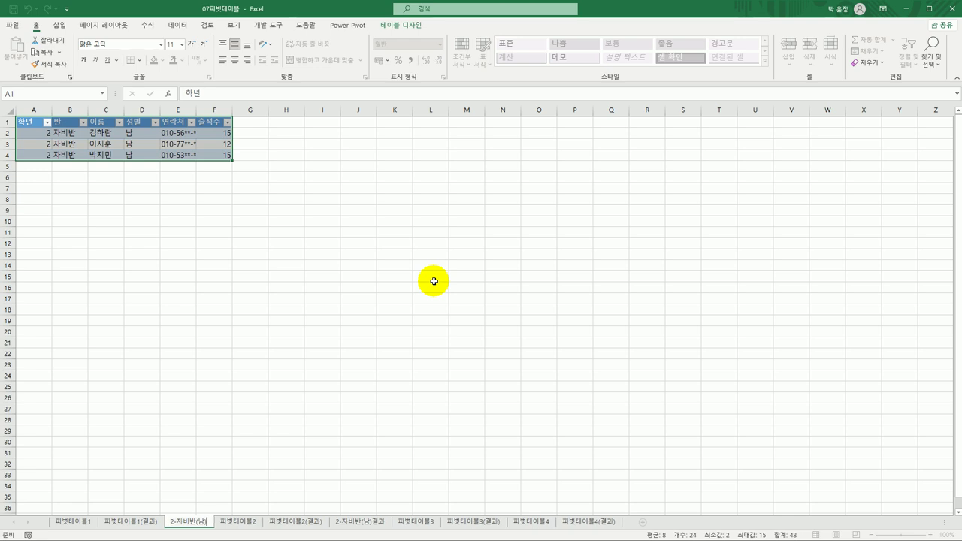
key(Return)
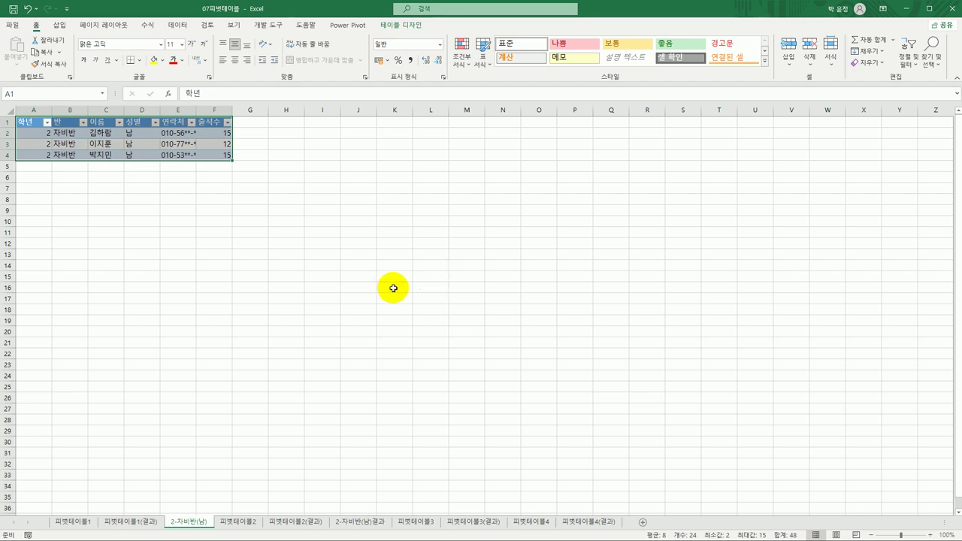
- Move the 2-자비반(남) sheet directly after 피벗테이블2 and check it against the PivotTable's 자비반 row
drag(204, 524, 285, 511)
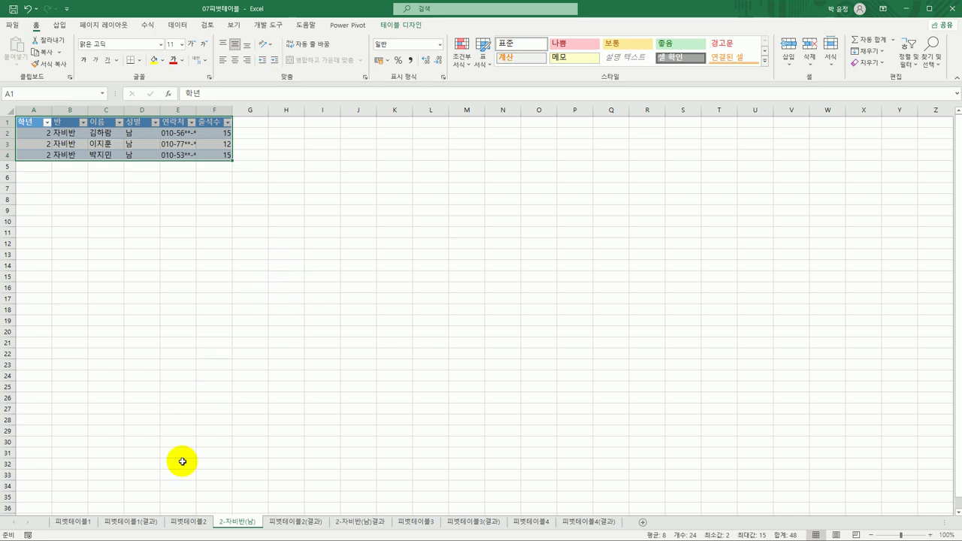
click(186, 522)
mouse_move(292, 302)
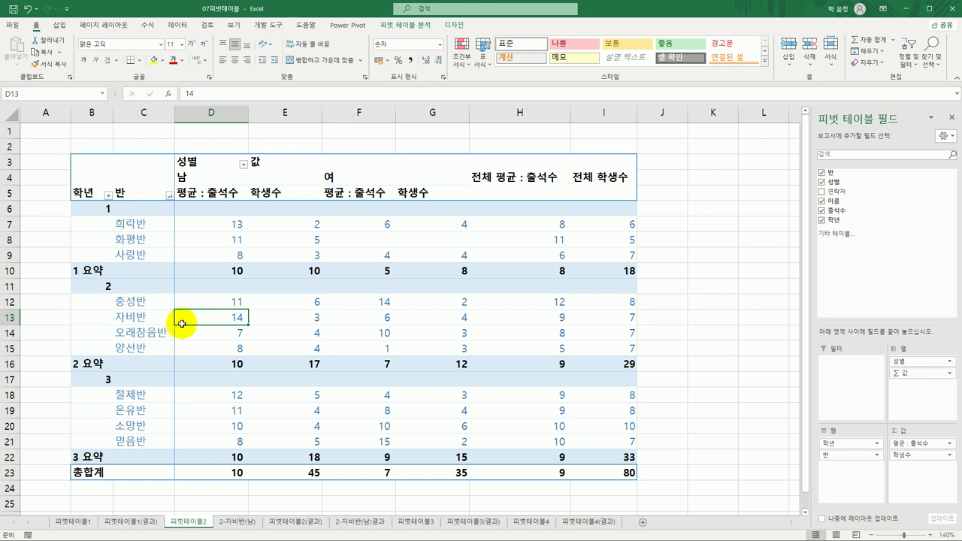
mouse_move(193, 319)
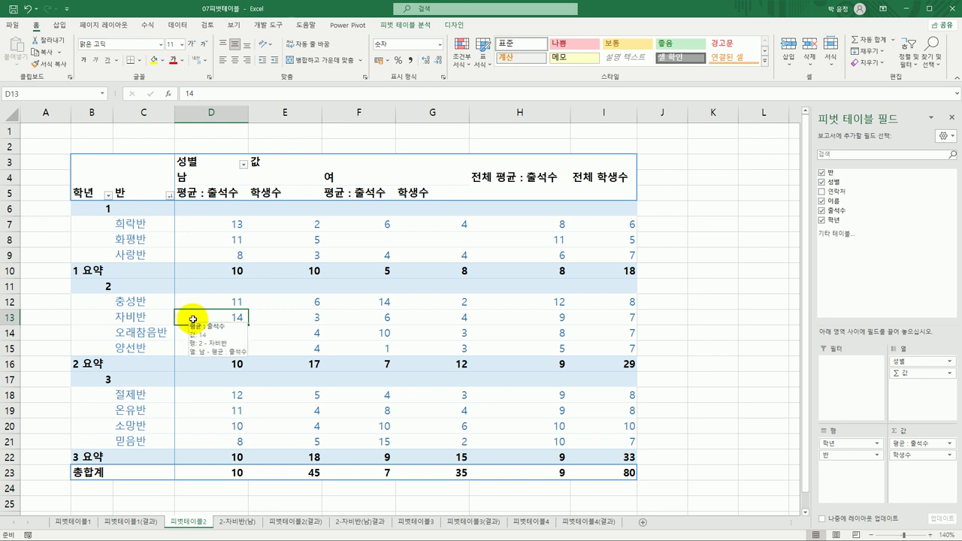
click(236, 522)
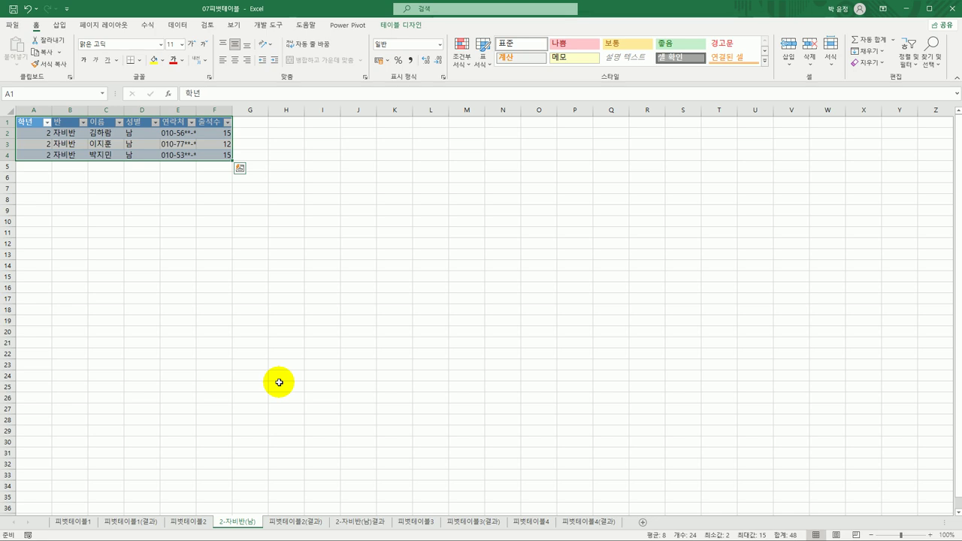
- Compare the finished PivotTable on 피벗테이블2 with the reference on 피벗테이블2(결과)
click(303, 527)
click(185, 521)
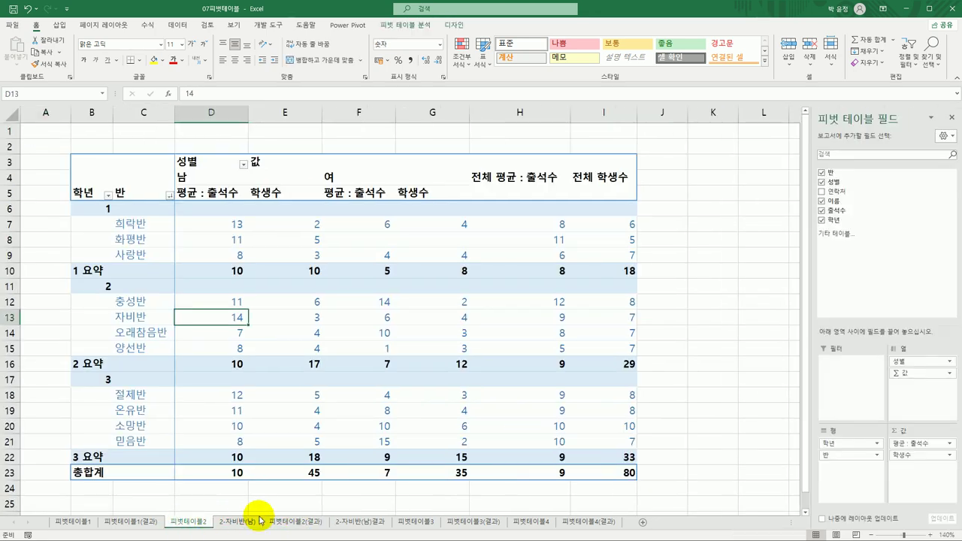
click(304, 526)
click(201, 526)
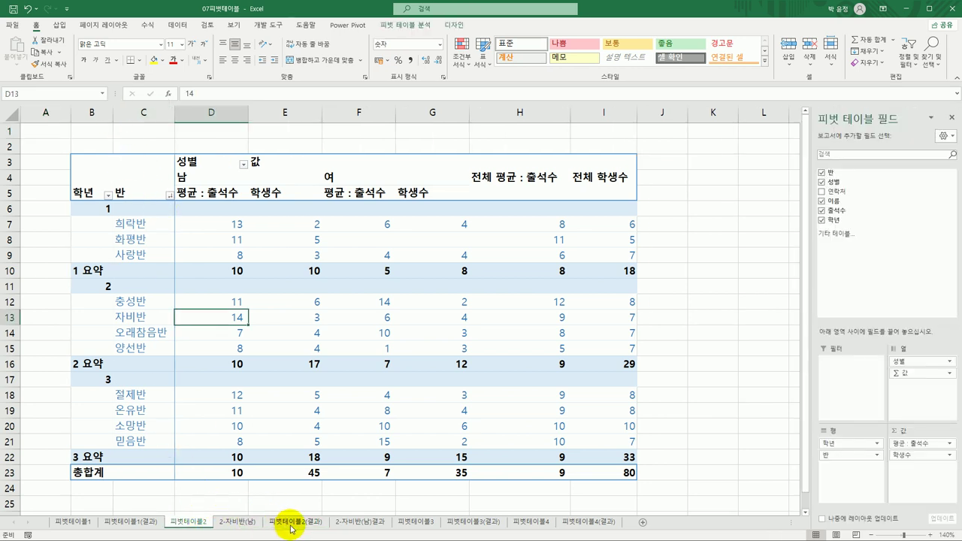
click(316, 526)
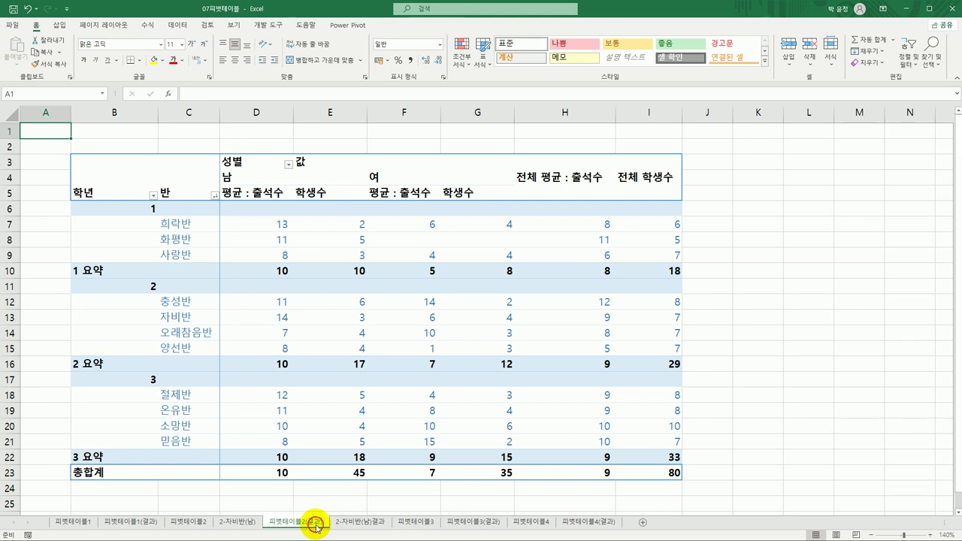
click(202, 522)
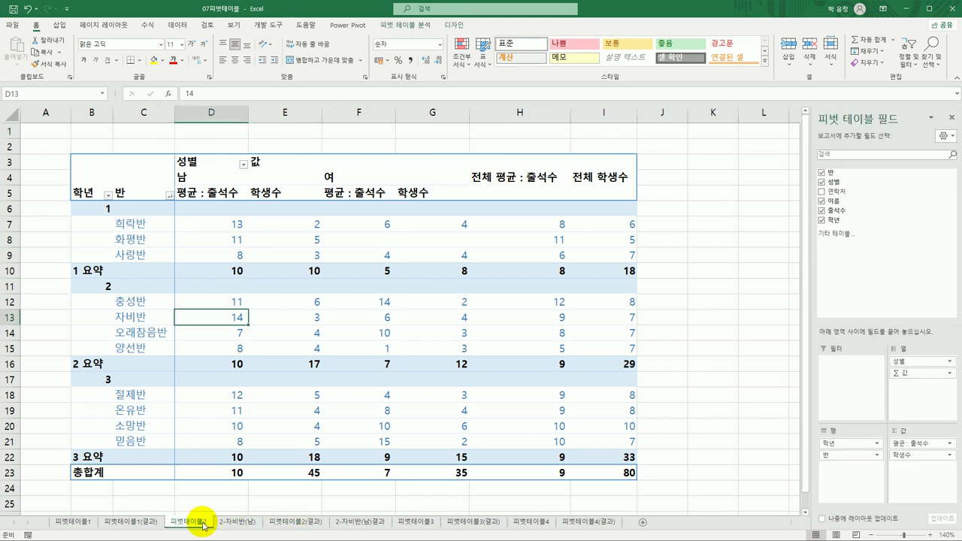
click(286, 526)
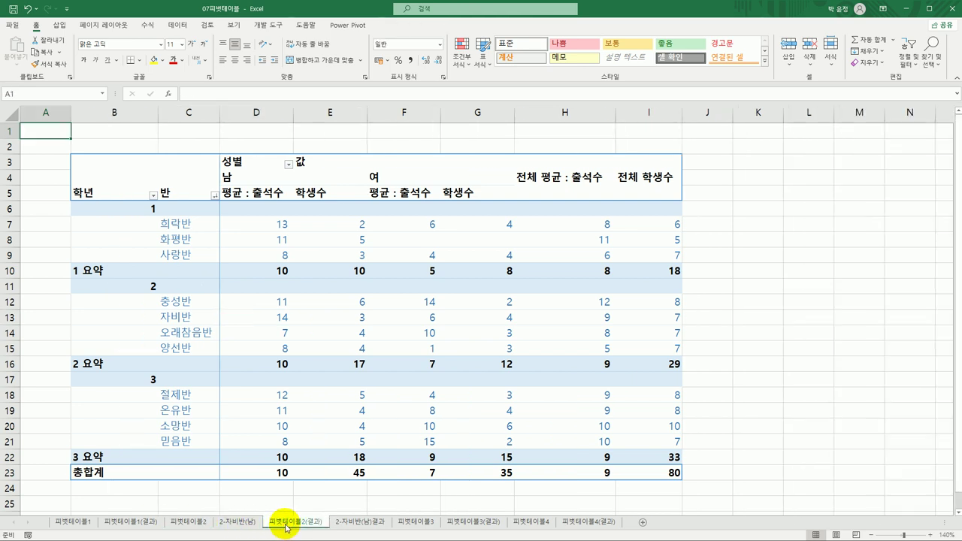
click(188, 522)
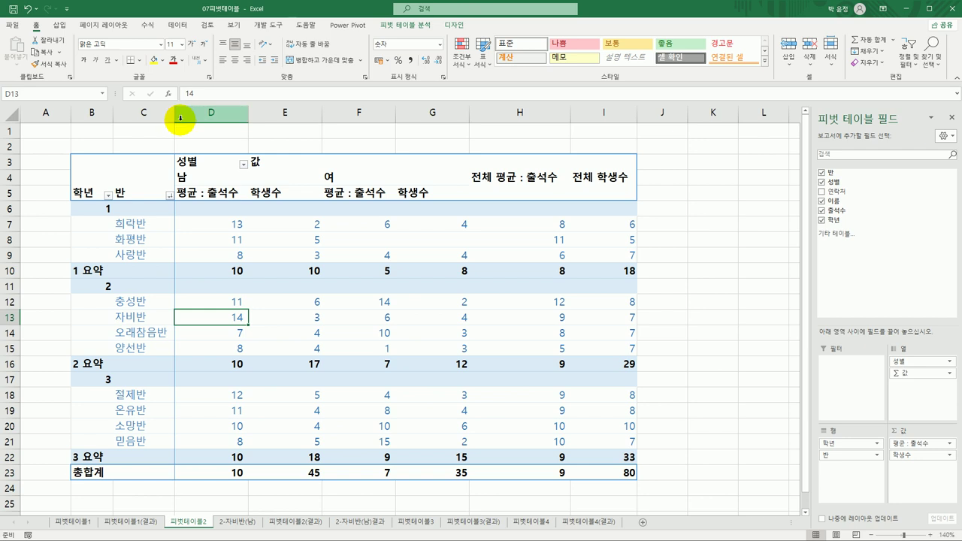
click(312, 522)
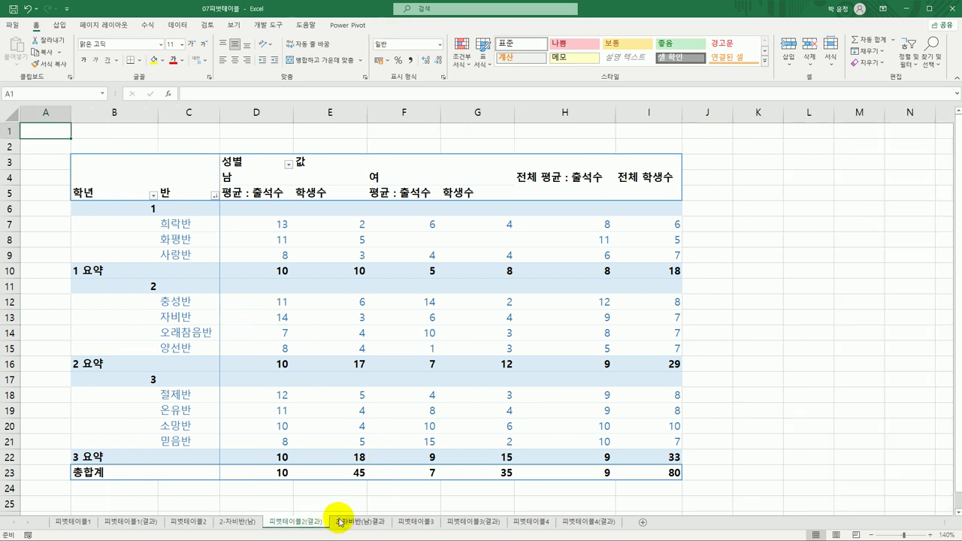
- Start a new PivotTable on the 피벗테이블3 sheet using an external data source, with the data added to the data model
click(421, 522)
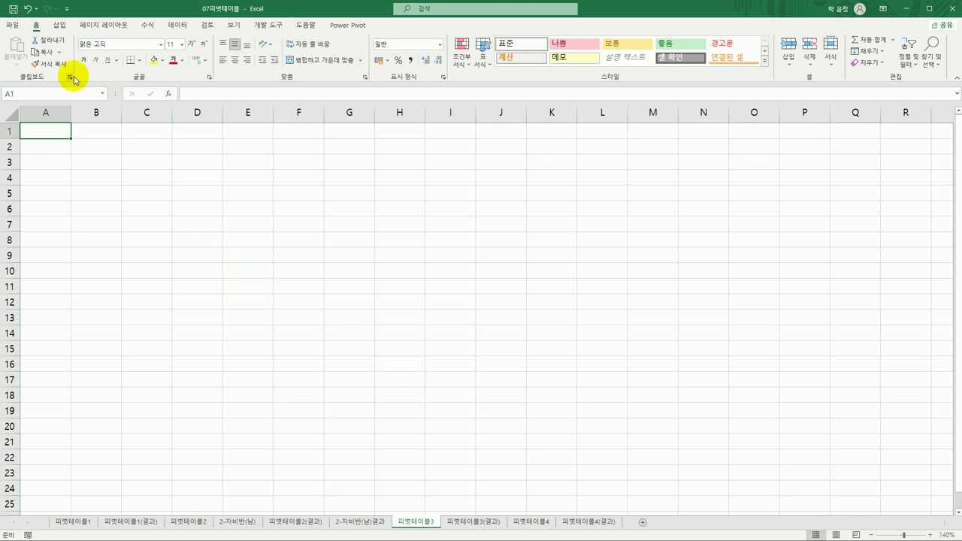
click(64, 25)
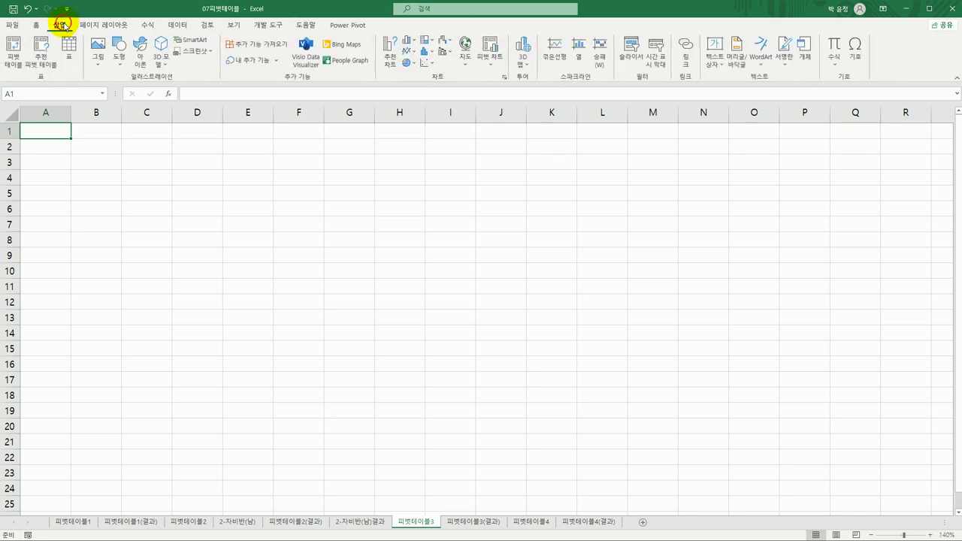
click(20, 65)
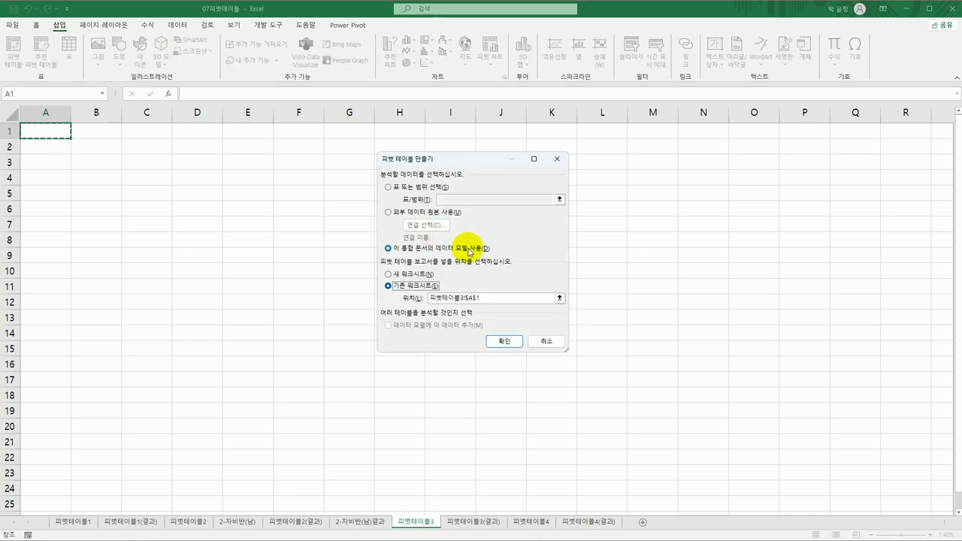
click(409, 212)
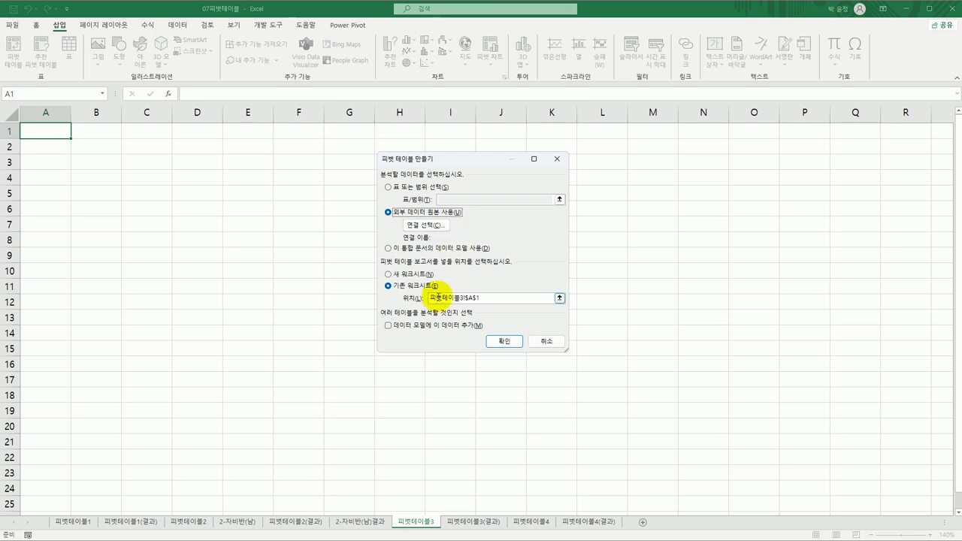
click(424, 328)
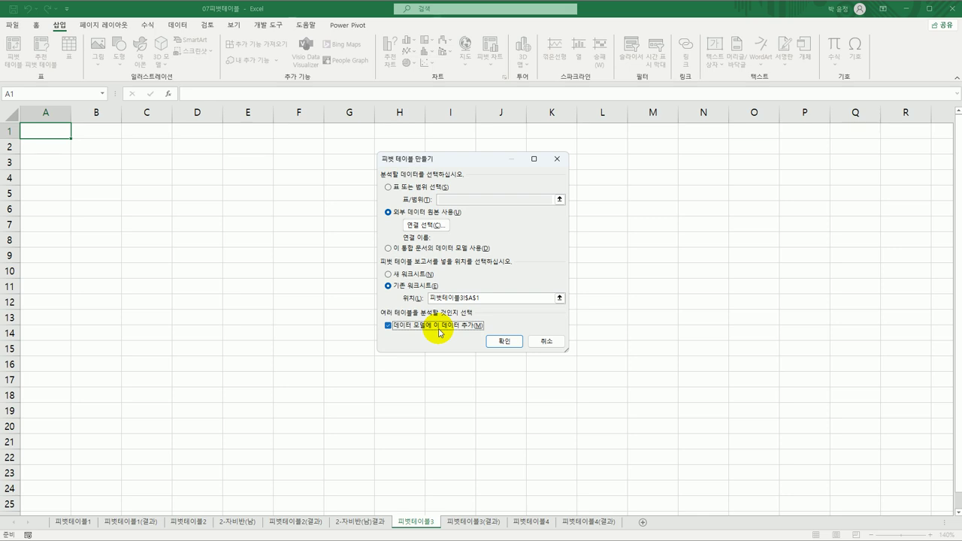
- Choose the 구매내역 CSV file in C:\컴활1급\1권_스프레드시트\이론 as the PivotTable's data connection
click(423, 225)
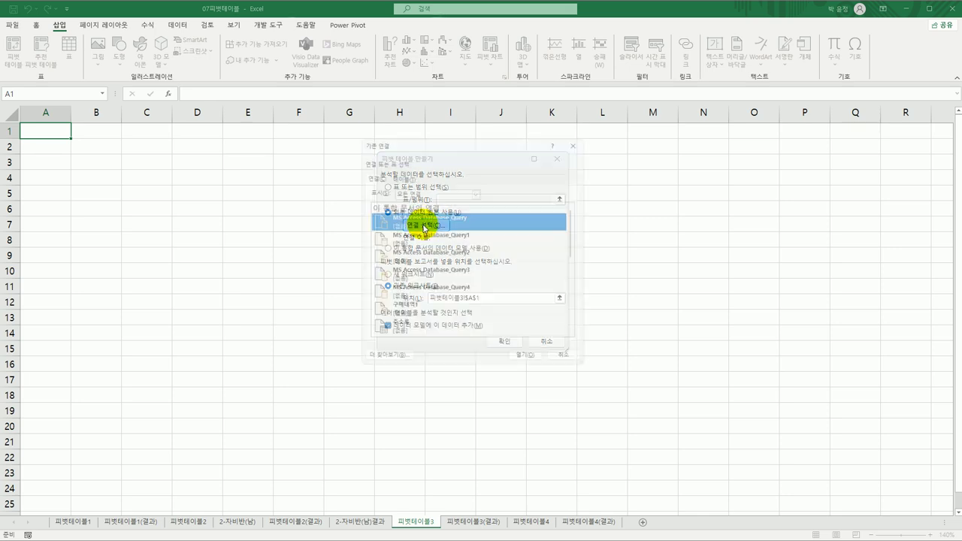
click(391, 364)
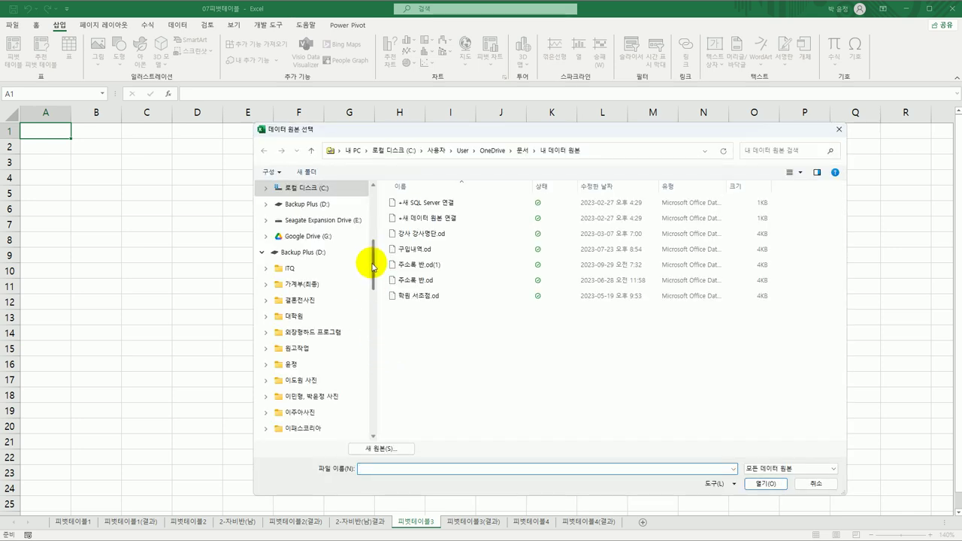
click(334, 189)
double_click(430, 376)
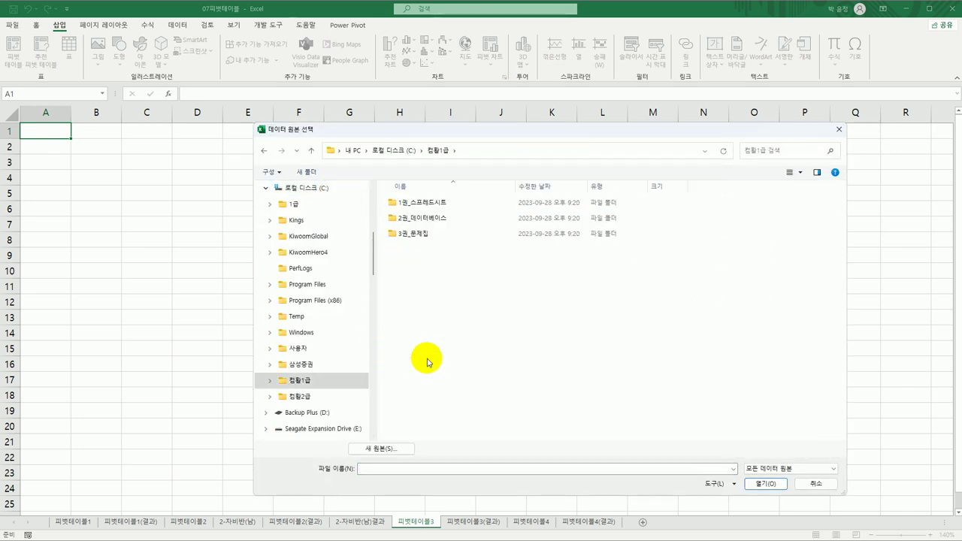
double_click(429, 203)
double_click(414, 233)
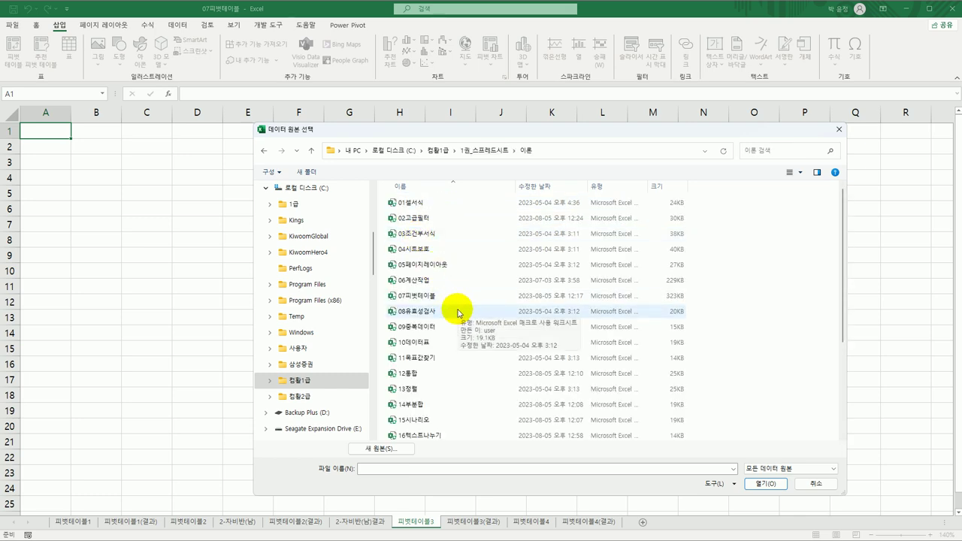
scroll(457, 312, down, 3)
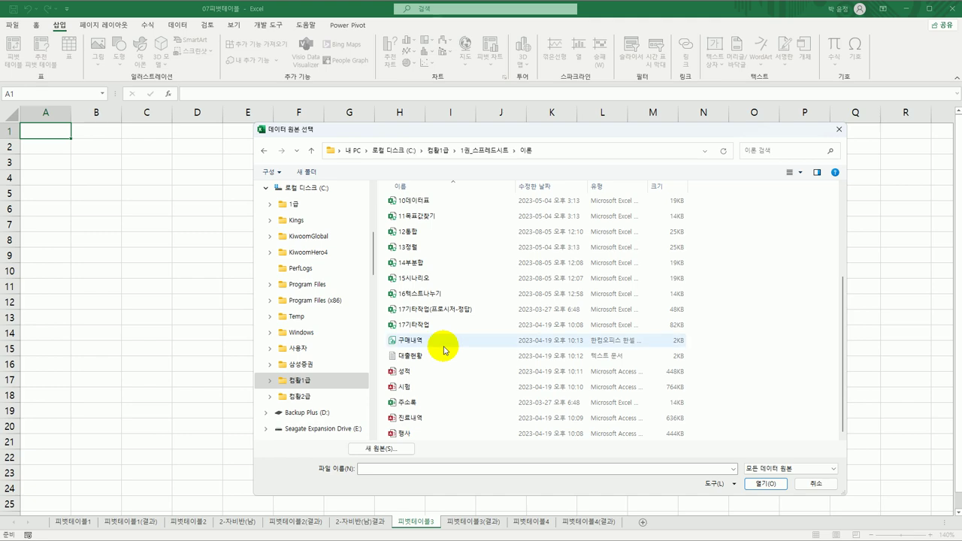
click(441, 342)
click(753, 482)
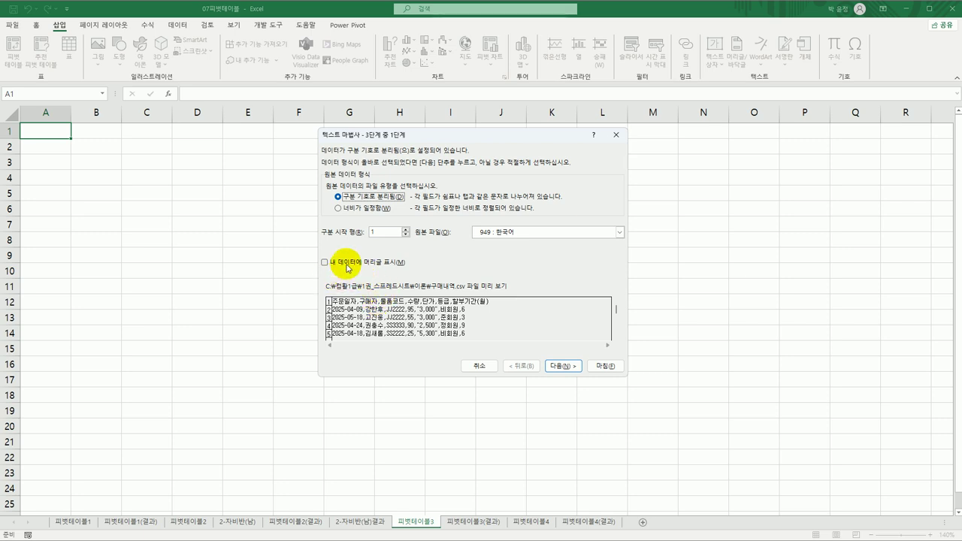
- Set the text import to treat the first row as headers and to split columns by comma (쉼표) only, without tab
click(348, 265)
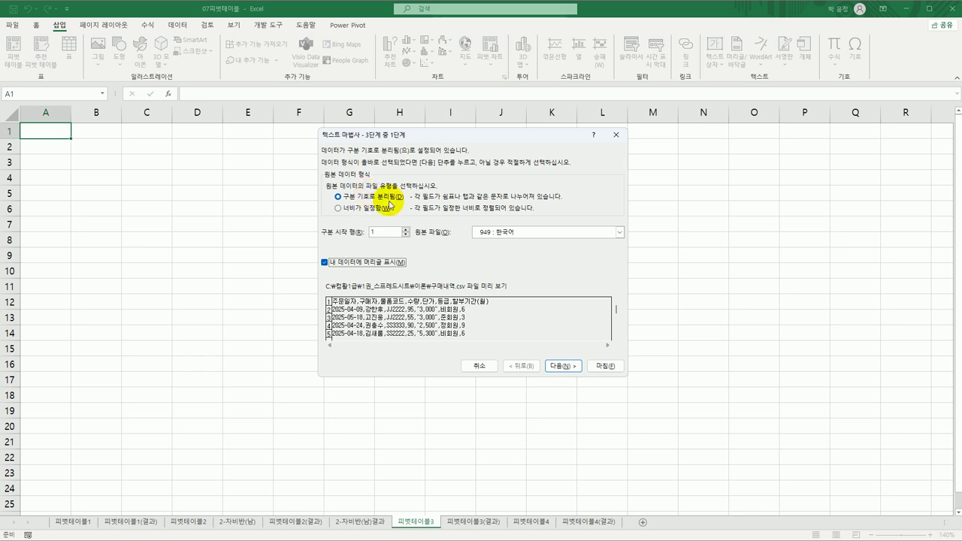
click(562, 366)
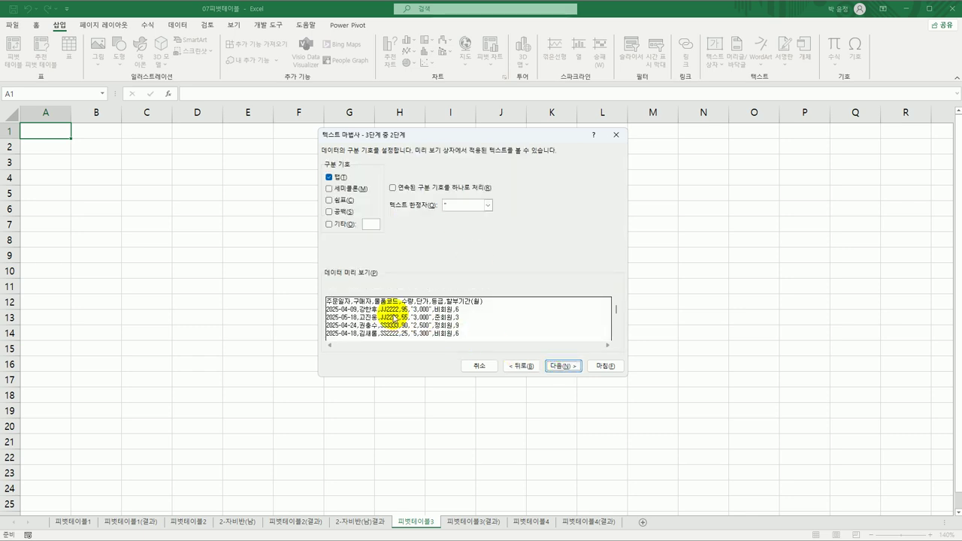
click(329, 178)
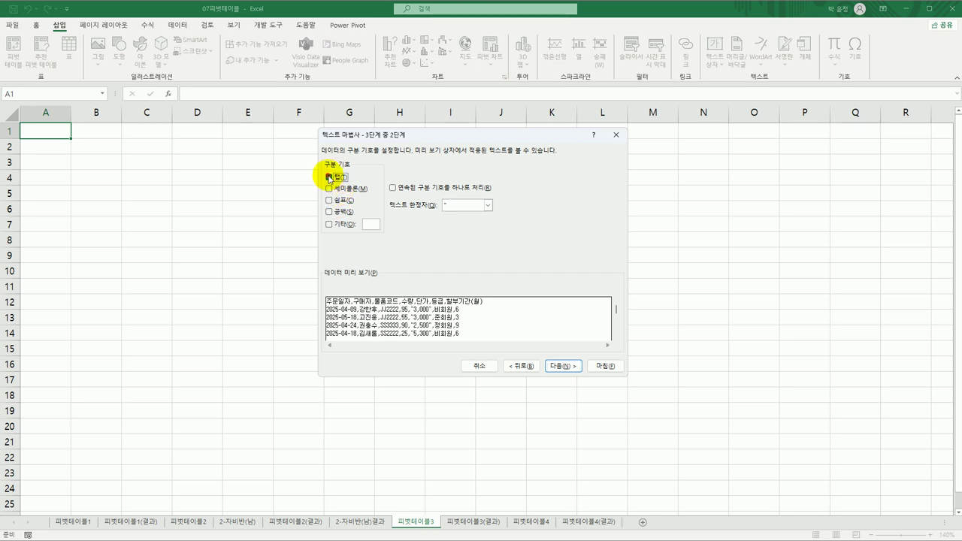
click(329, 200)
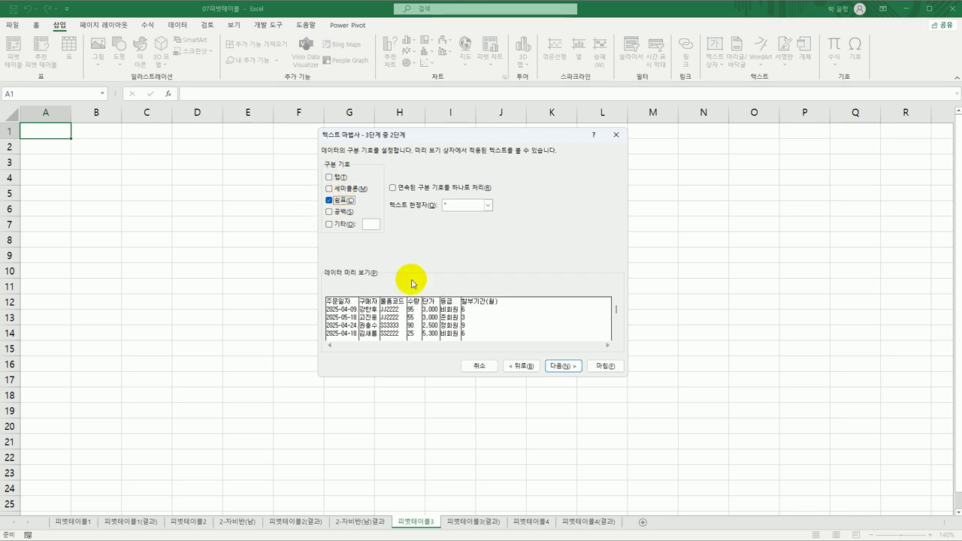
click(563, 367)
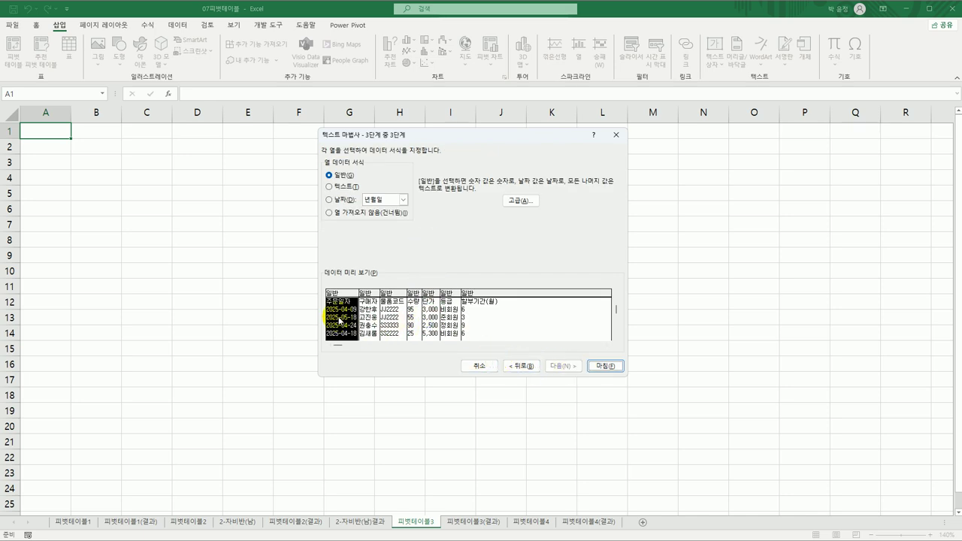
- Exclude the 구매자 and 할부기간(월) columns from the import and finish the text wizard
click(386, 316)
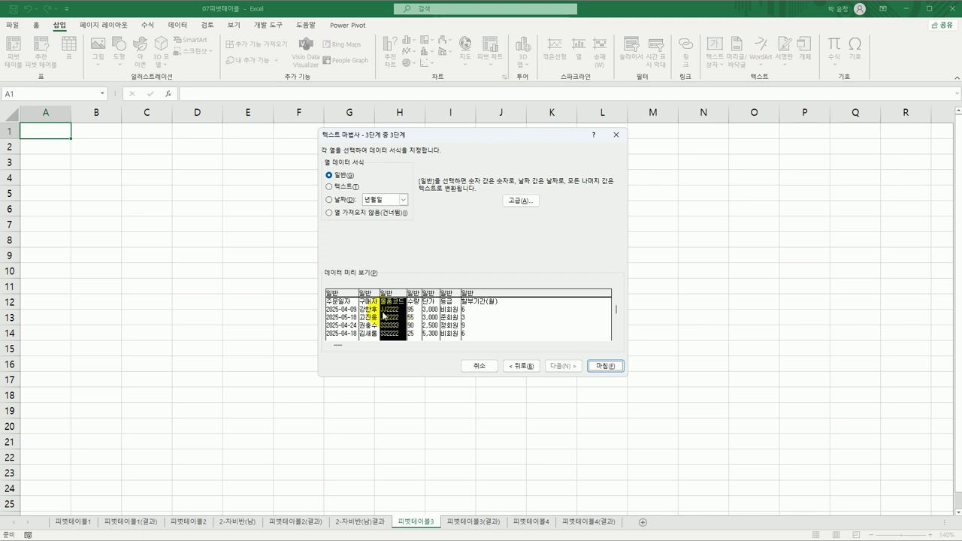
click(367, 292)
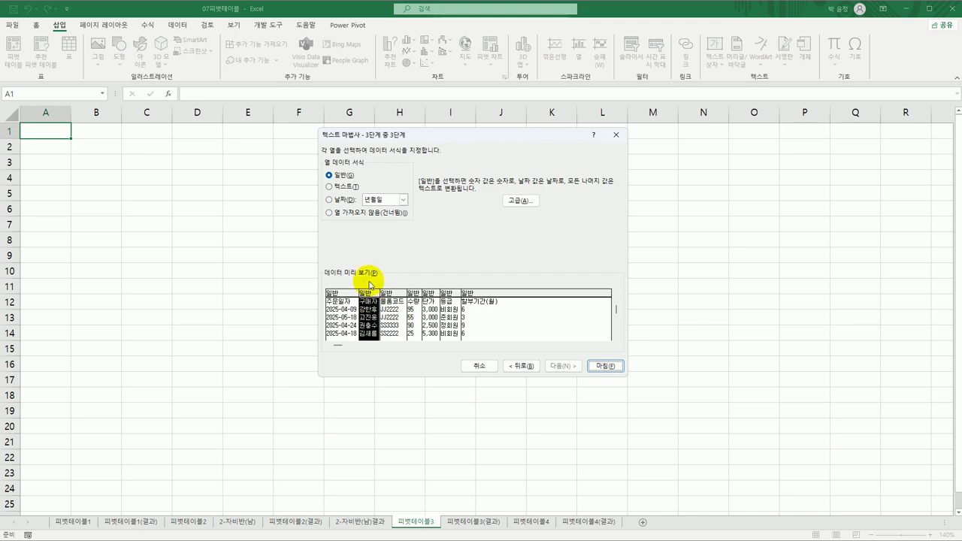
click(352, 212)
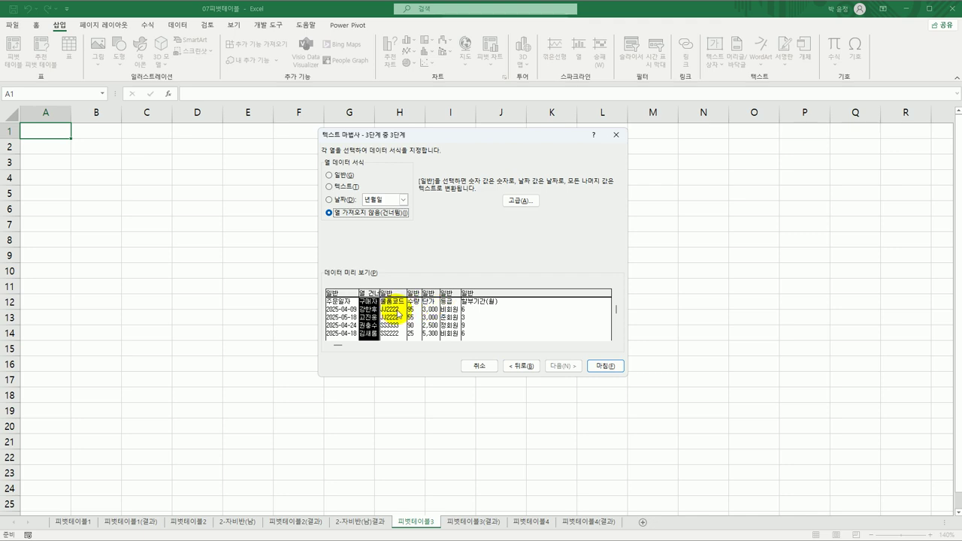
click(479, 294)
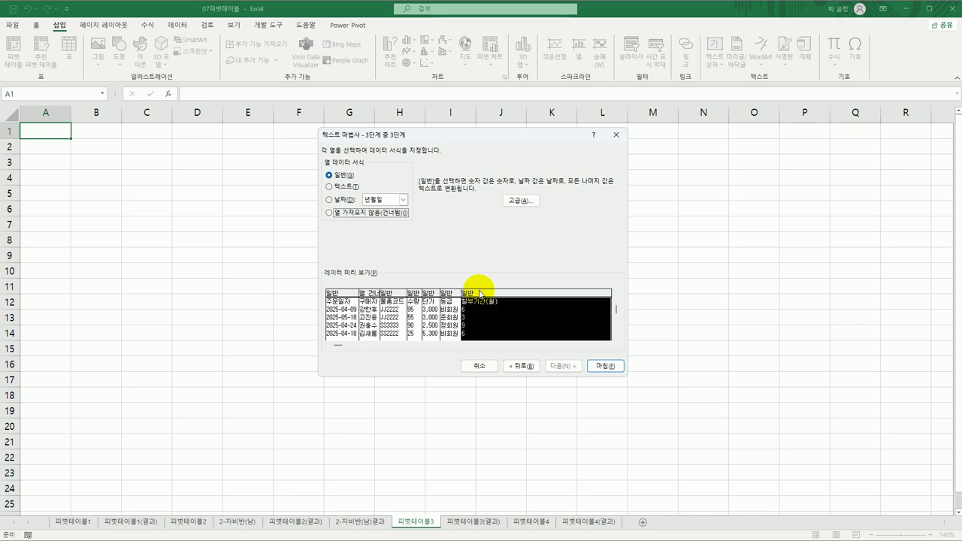
click(381, 218)
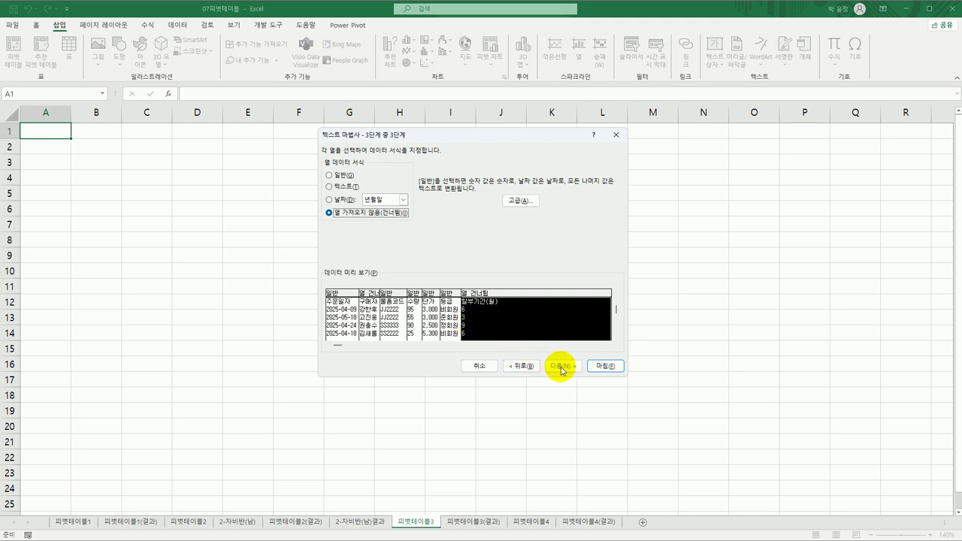
click(591, 368)
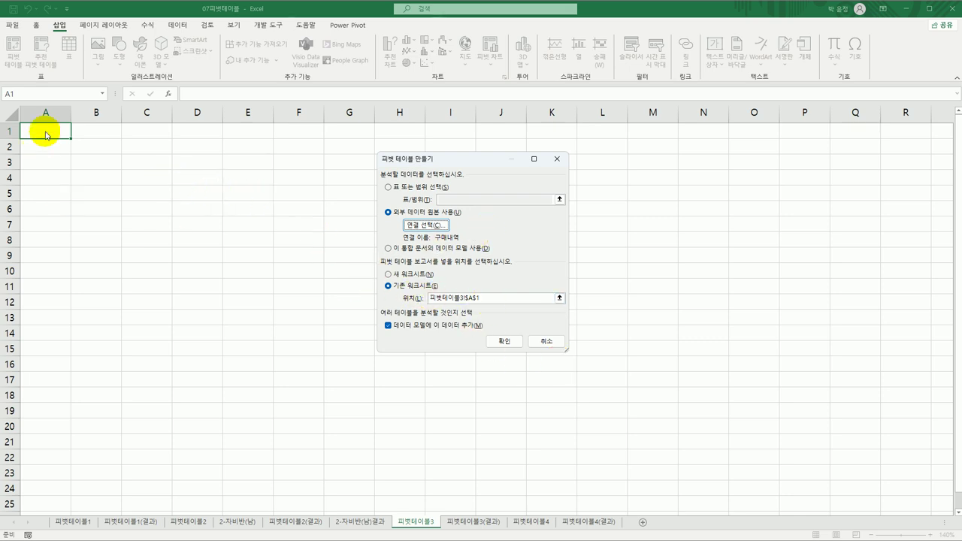
- Set the PivotTable's location to cell B4 of 피벗테이블3 and create it
click(498, 297)
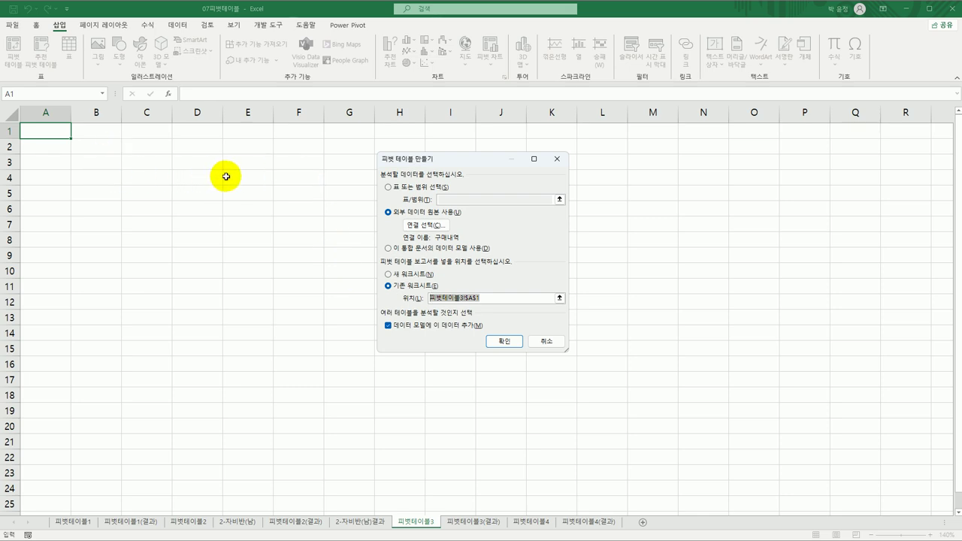
click(101, 182)
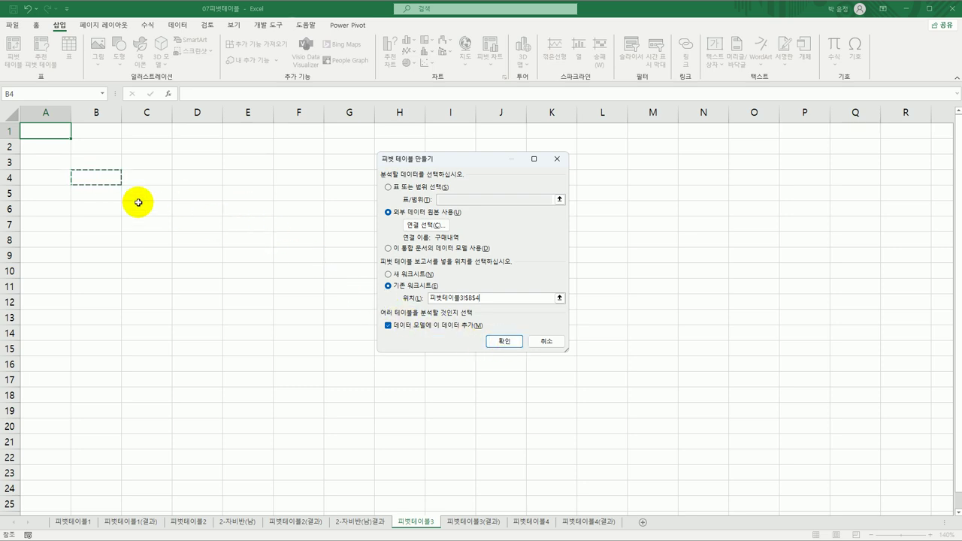
click(506, 341)
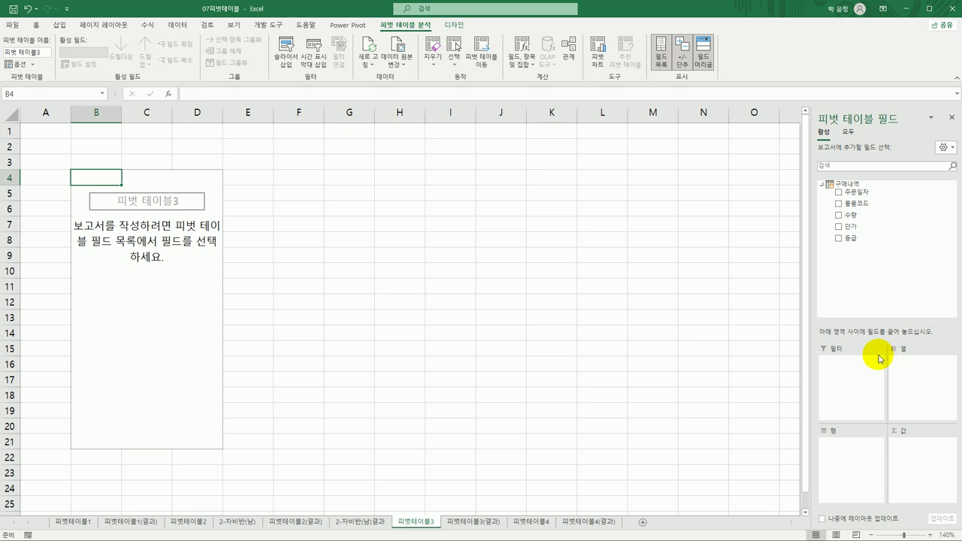
- Place 등급 in the PivotTable's filter area, 주문일자 in the rows and 물품코드 in the values
drag(845, 238, 855, 399)
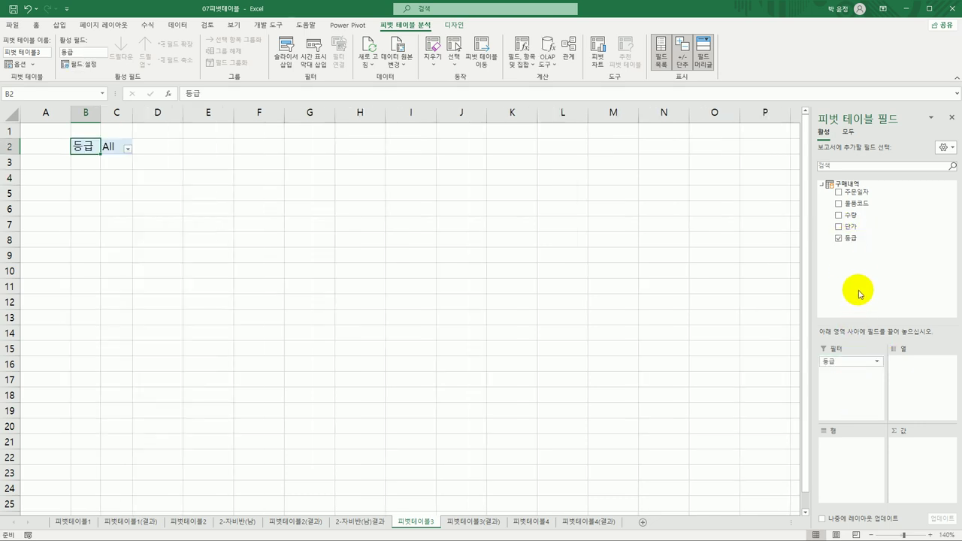
drag(845, 192, 837, 489)
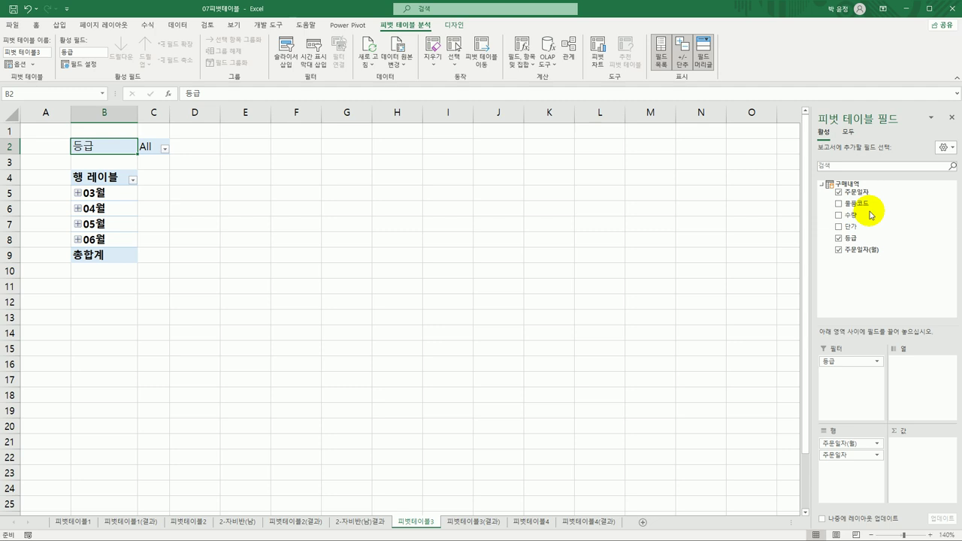
drag(859, 203, 917, 456)
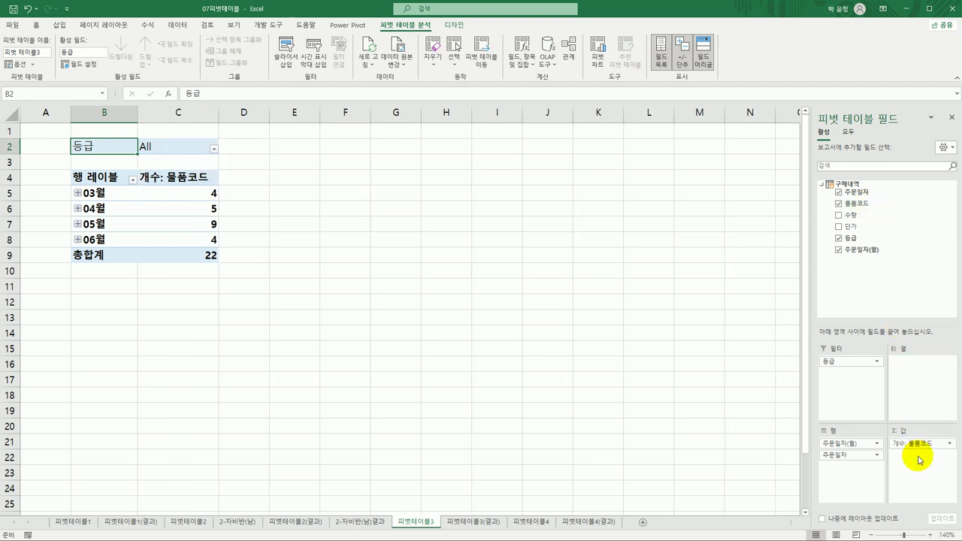
- Add 수량 and 단가 to the PivotTable's values and change the report layout to show 주문일자(월) and 주문일자 in separate columns
drag(872, 216, 913, 468)
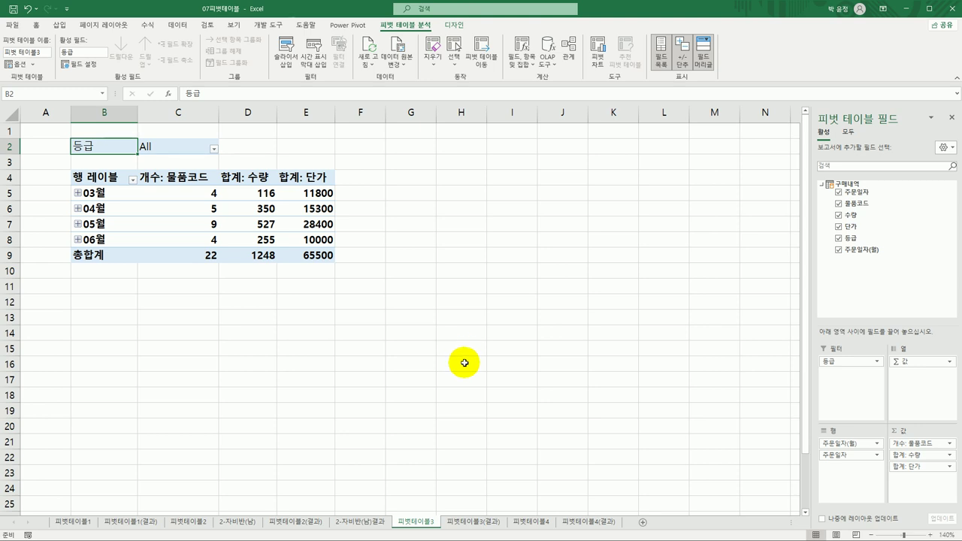
click(88, 176)
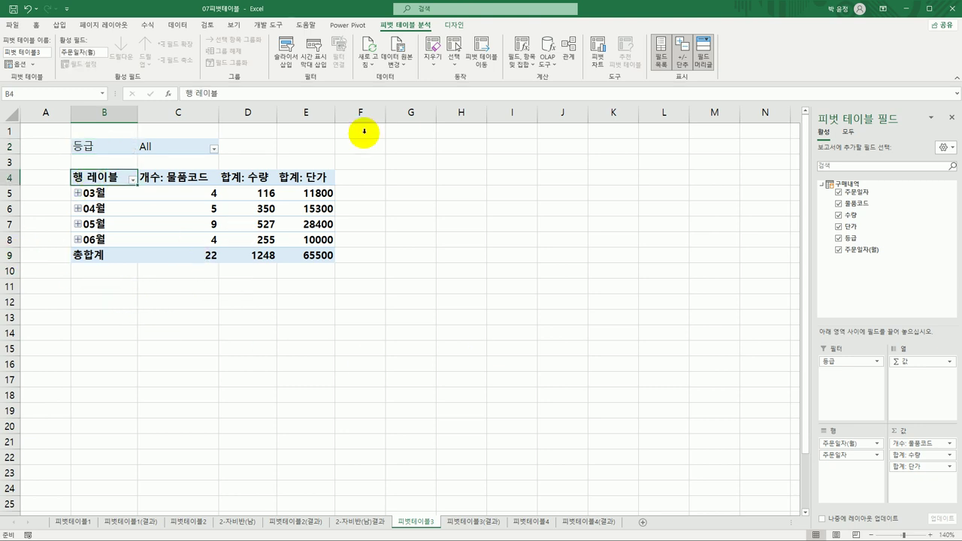
click(454, 25)
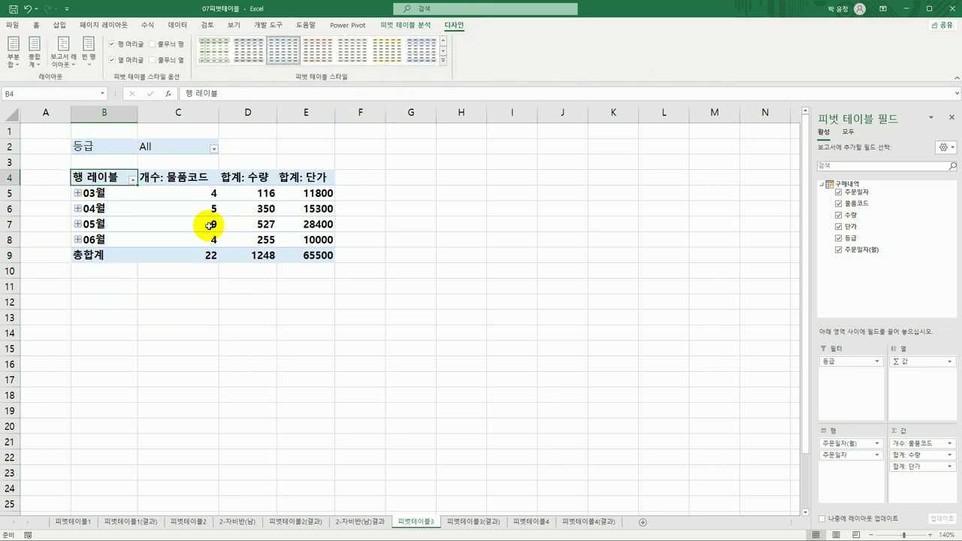
click(63, 56)
click(76, 113)
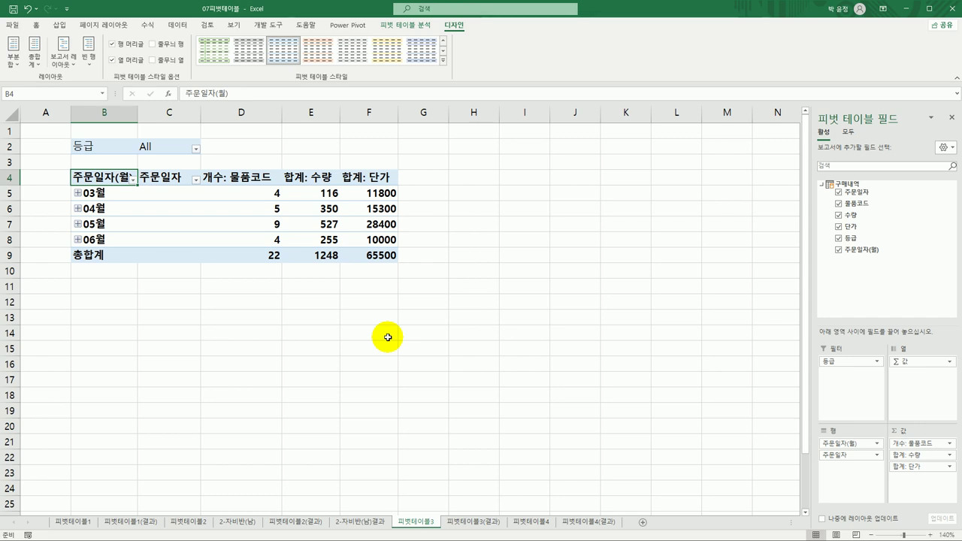
- Summarize the 수량 value field by average (평균) and format it as a number (숫자) with the thousands separator
click(313, 179)
click(362, 178)
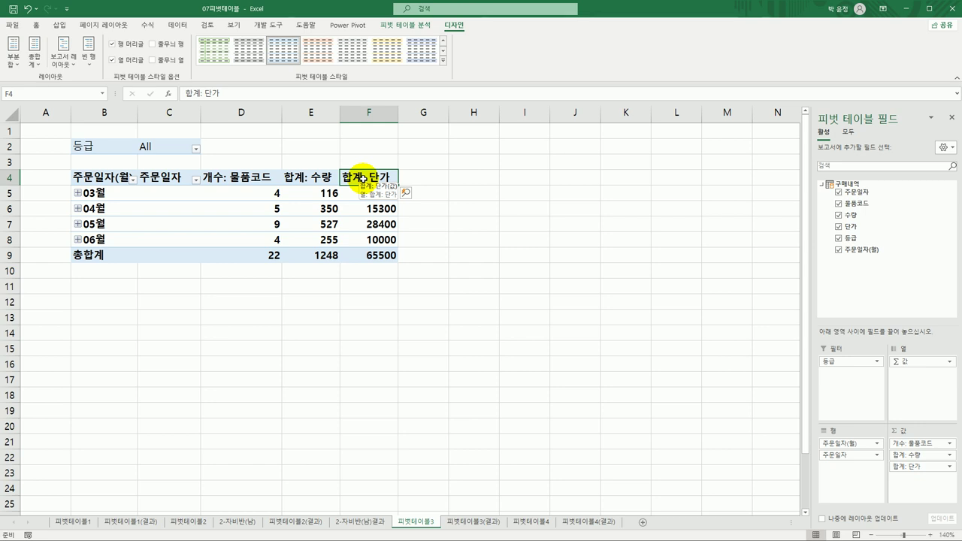
click(318, 181)
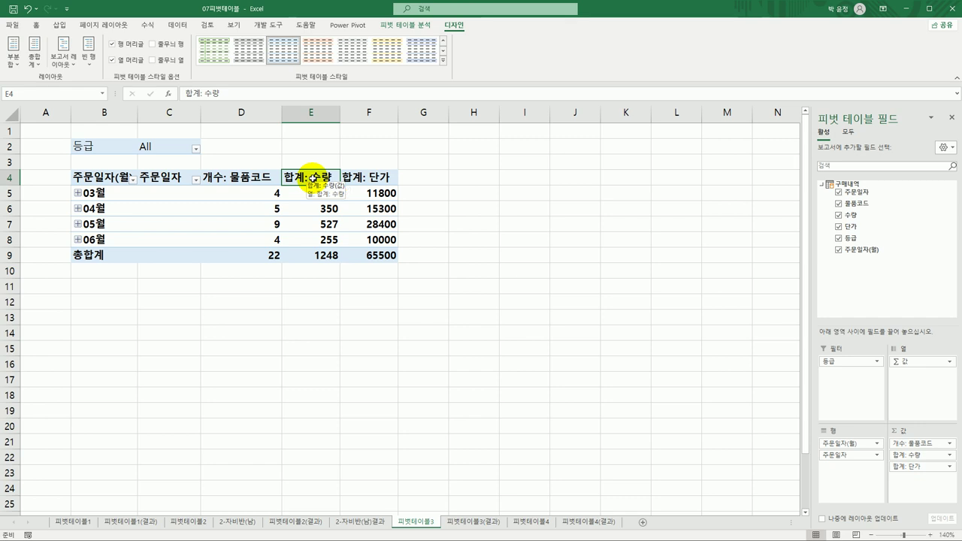
double_click(312, 178)
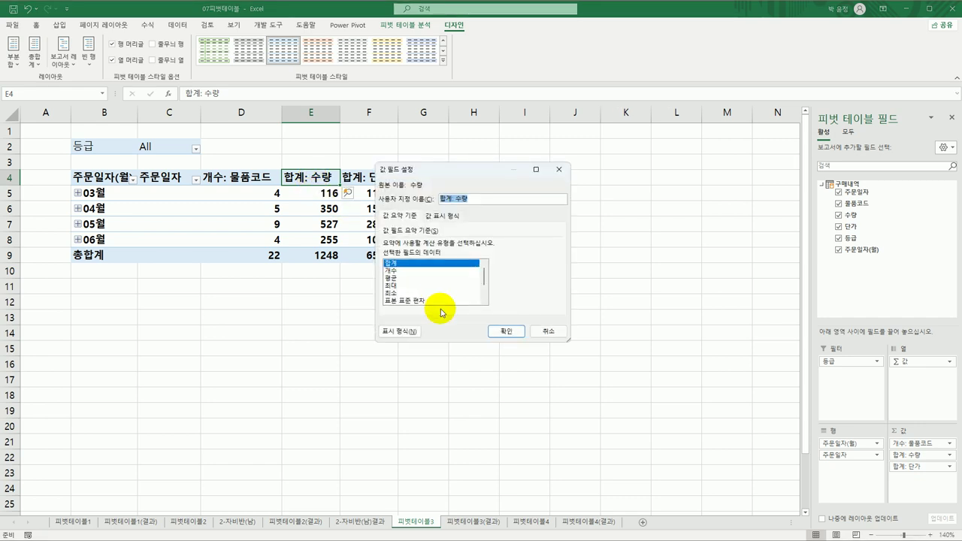
click(409, 278)
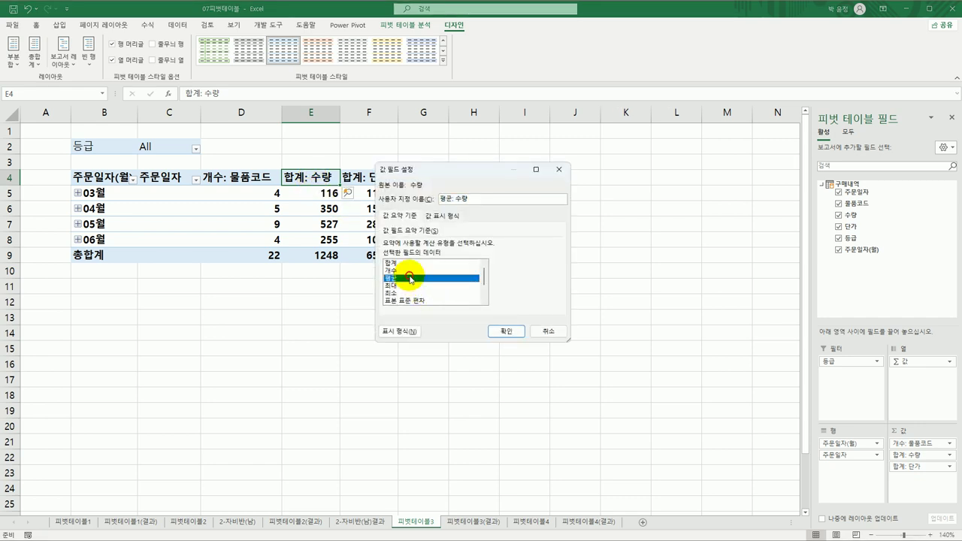
click(405, 331)
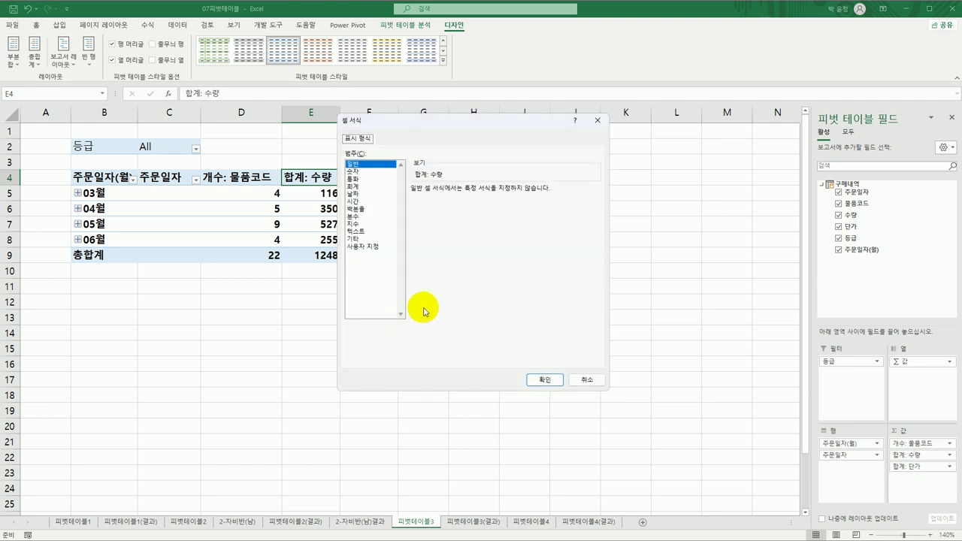
click(362, 173)
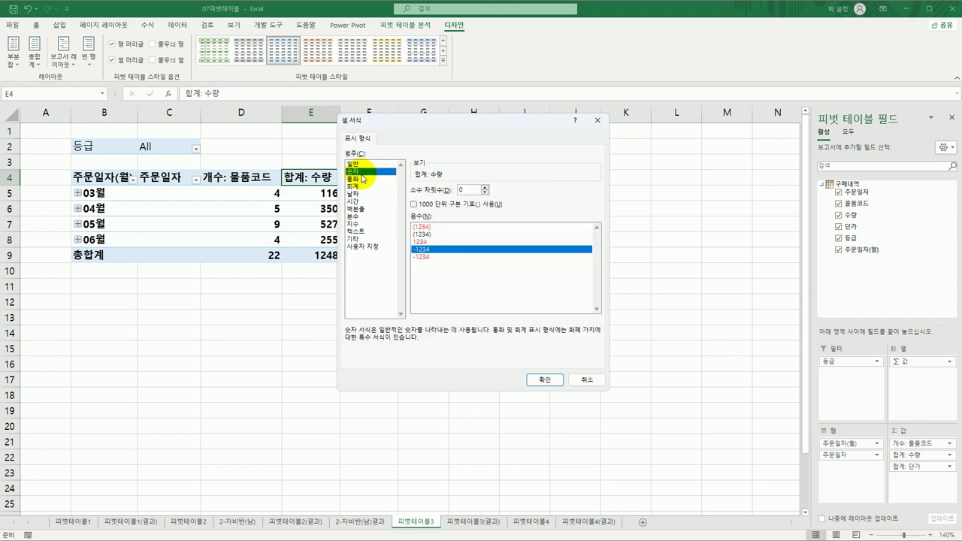
drag(421, 118, 510, 124)
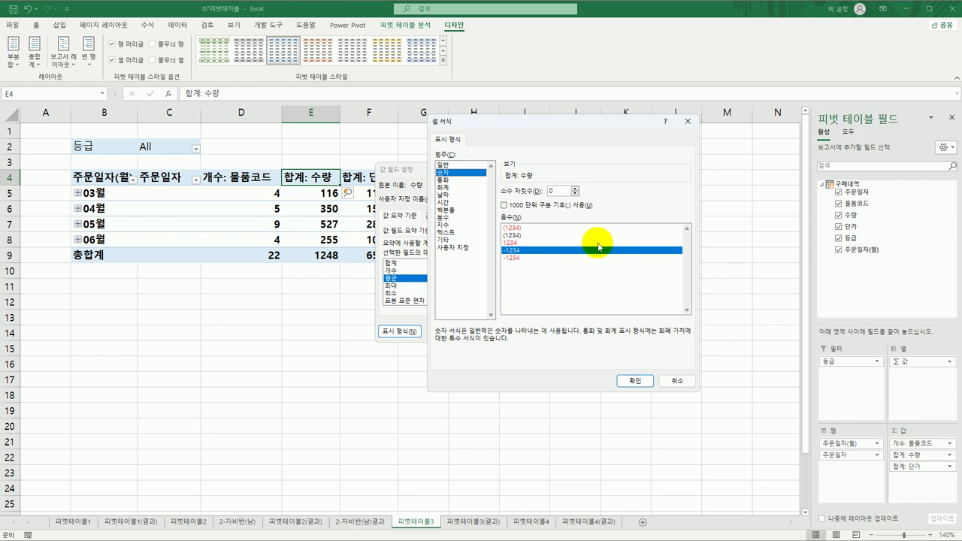
click(570, 206)
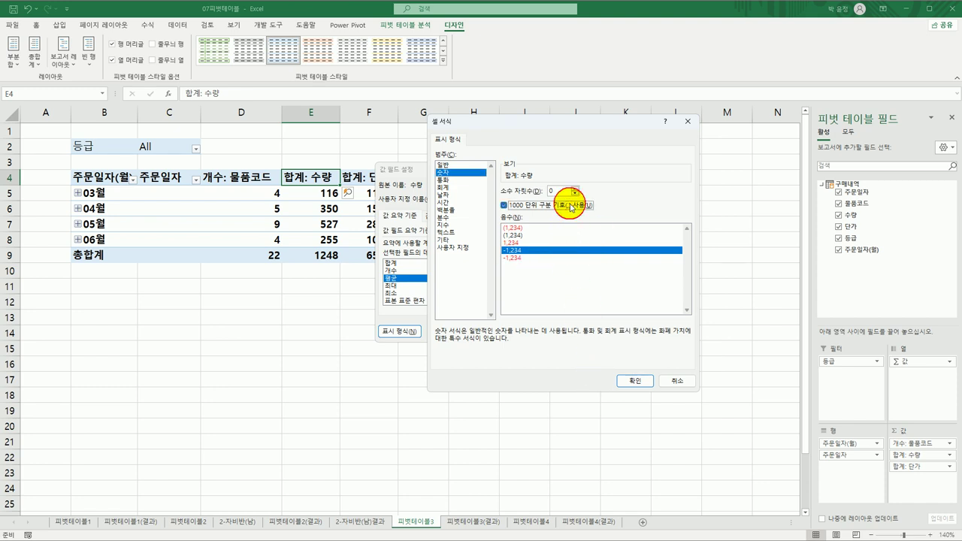
click(633, 382)
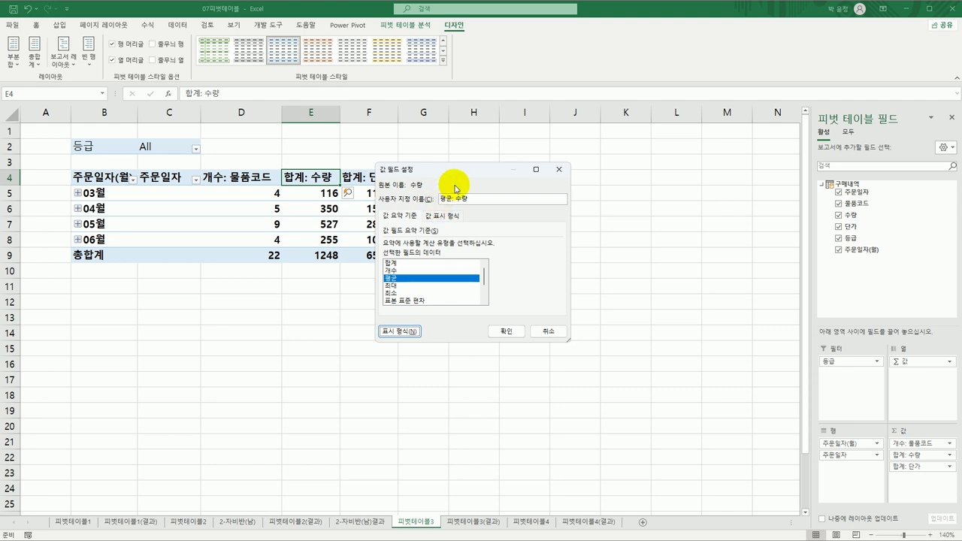
drag(451, 174, 525, 164)
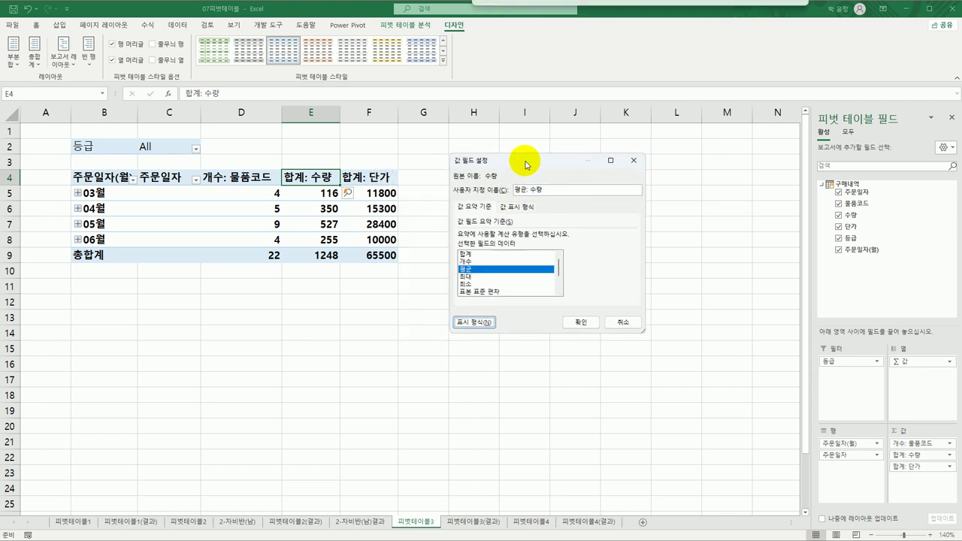
click(575, 328)
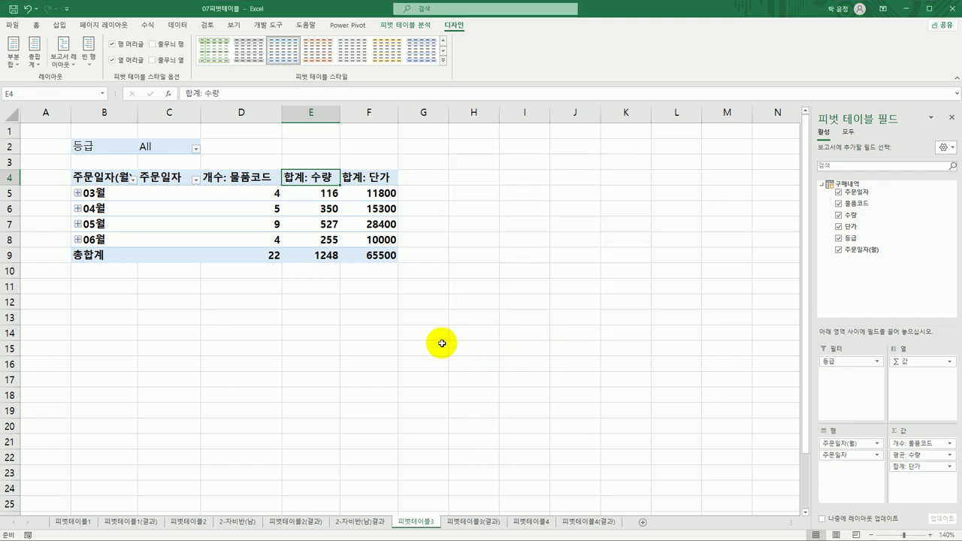
- Summarize the 단가 value field by average (평균) and format it as a number (숫자) with the thousands separator
click(373, 178)
double_click(374, 178)
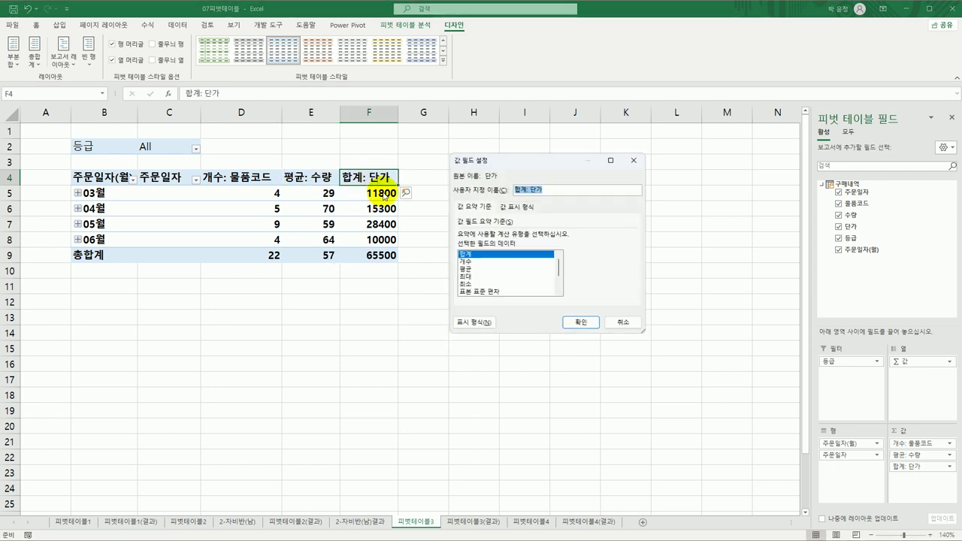
click(481, 269)
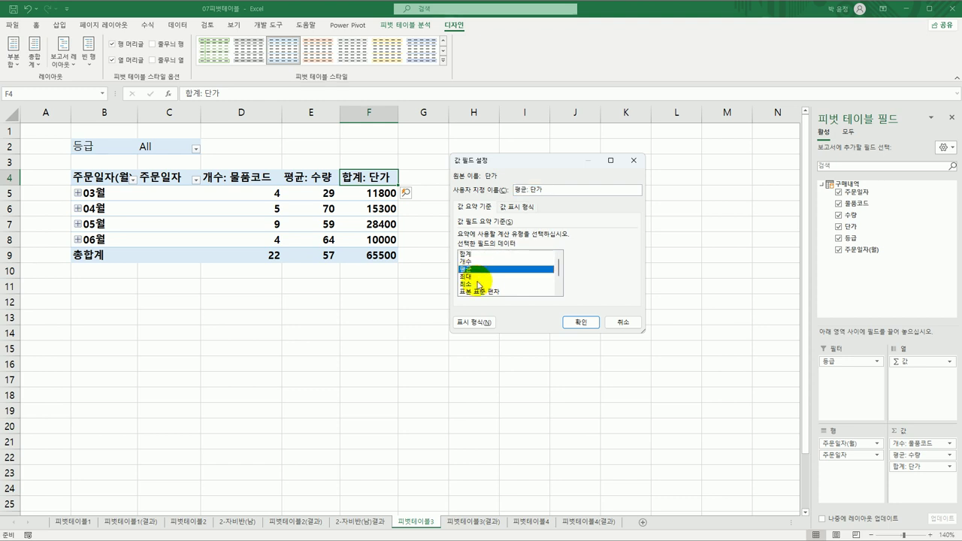
click(477, 323)
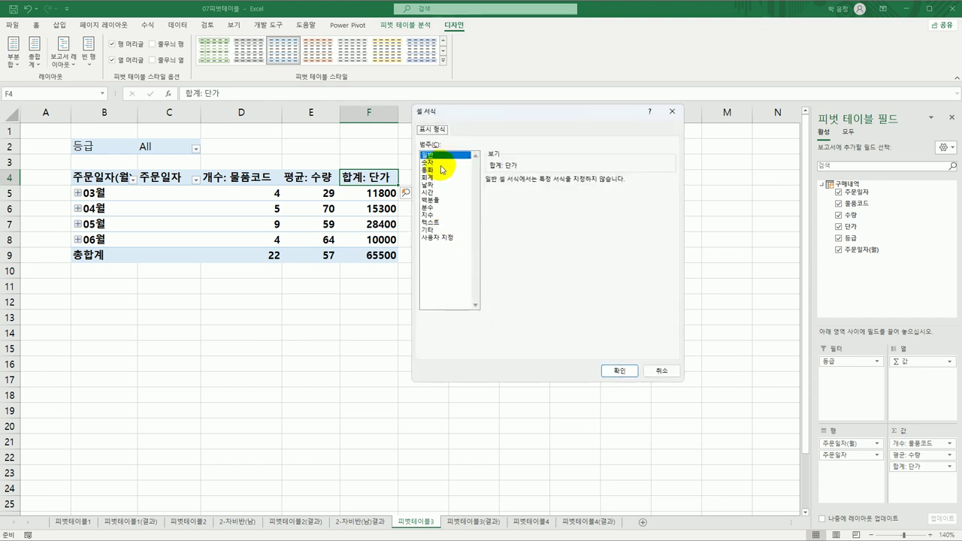
click(433, 163)
click(509, 196)
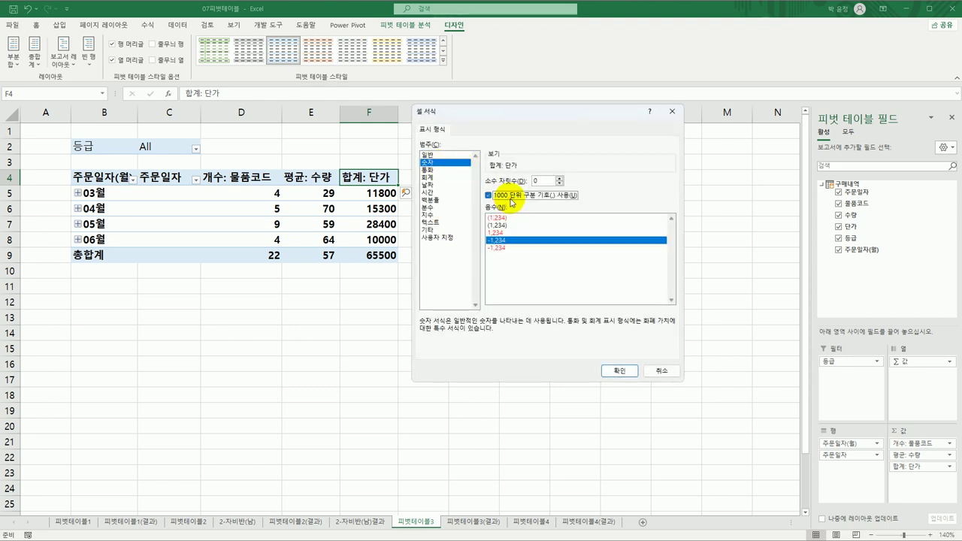
click(618, 370)
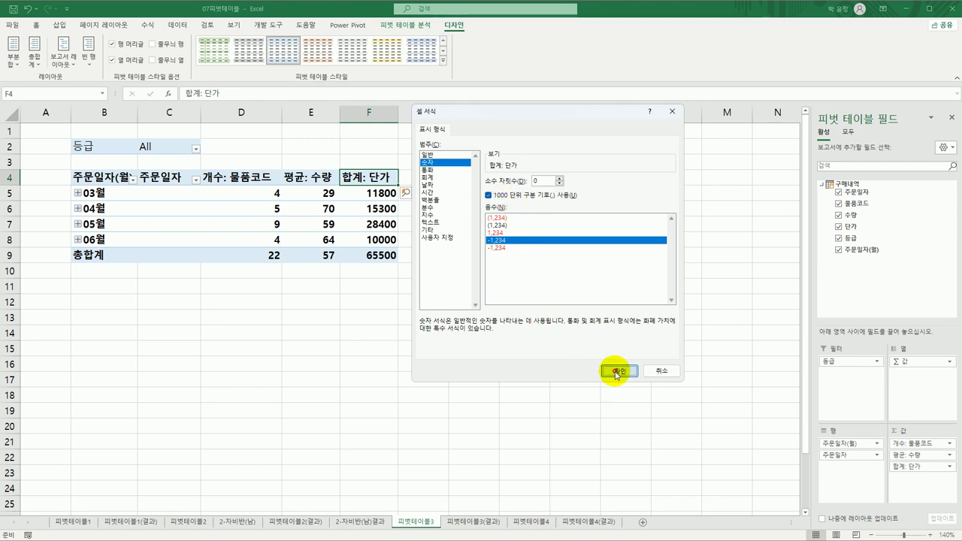
click(570, 321)
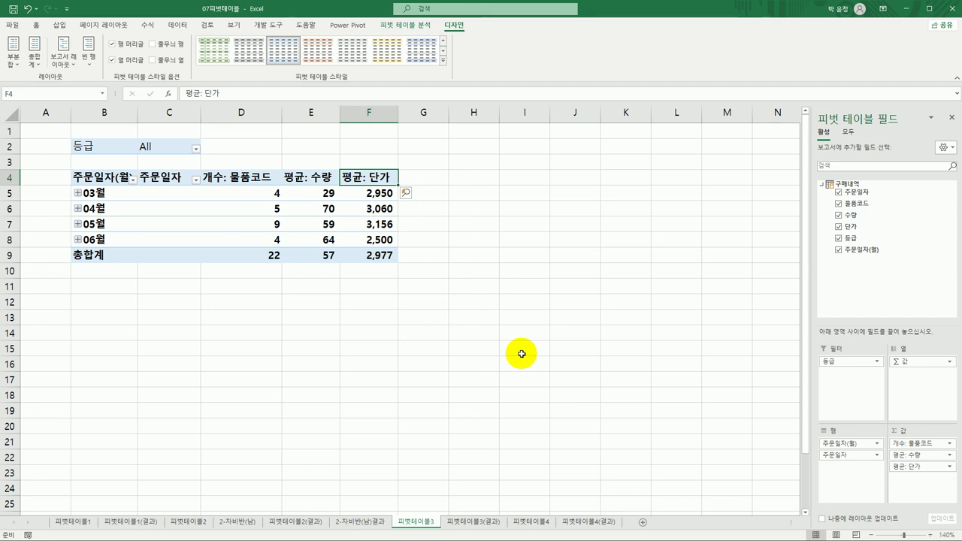
- Rename the 물품코드 count field to 물품개수 and give it the custom number format 0건
mouse_move(348, 252)
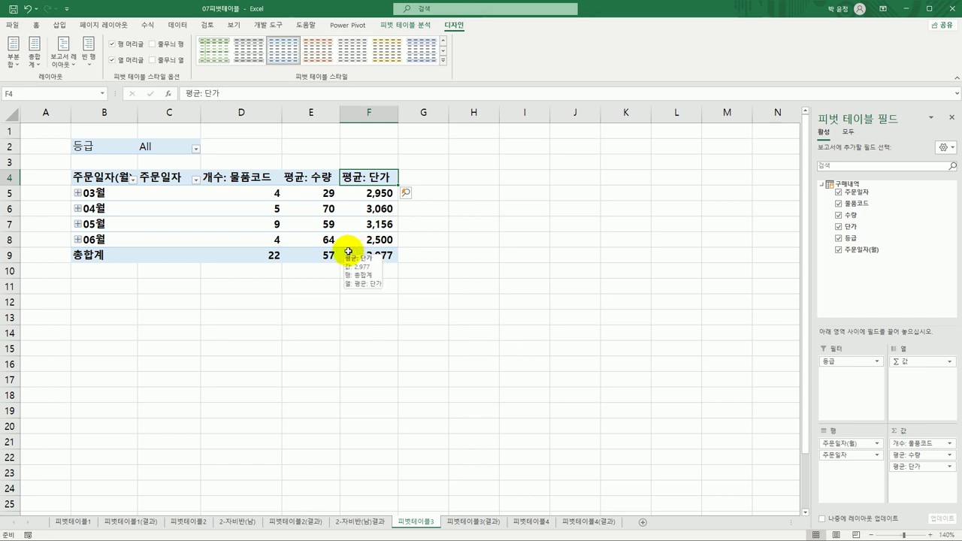
click(252, 180)
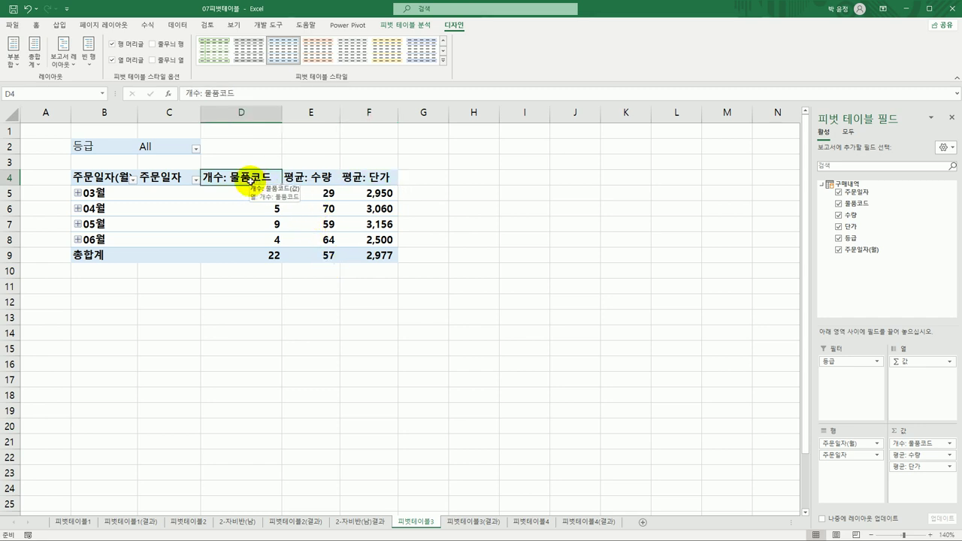
double_click(250, 181)
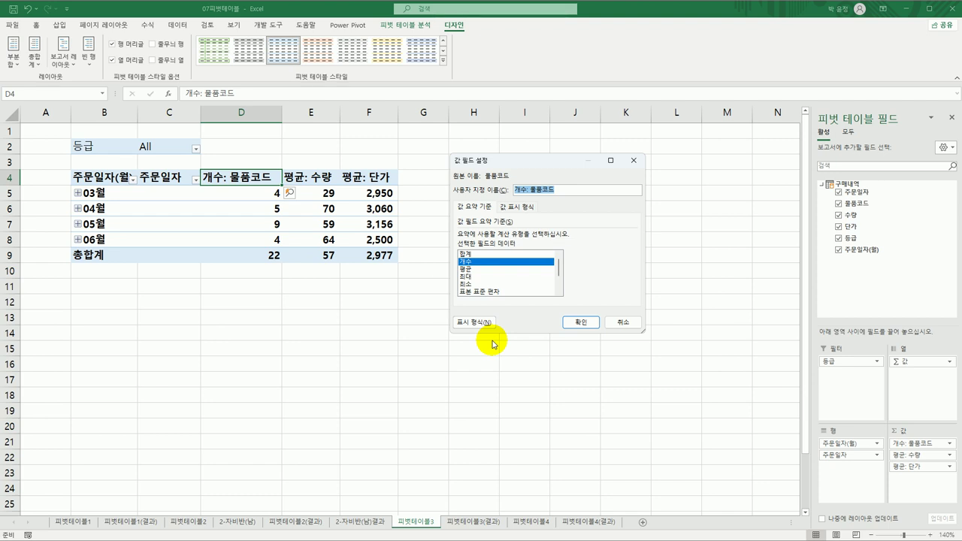
text(ㅁ)
text(품개수)
click(483, 323)
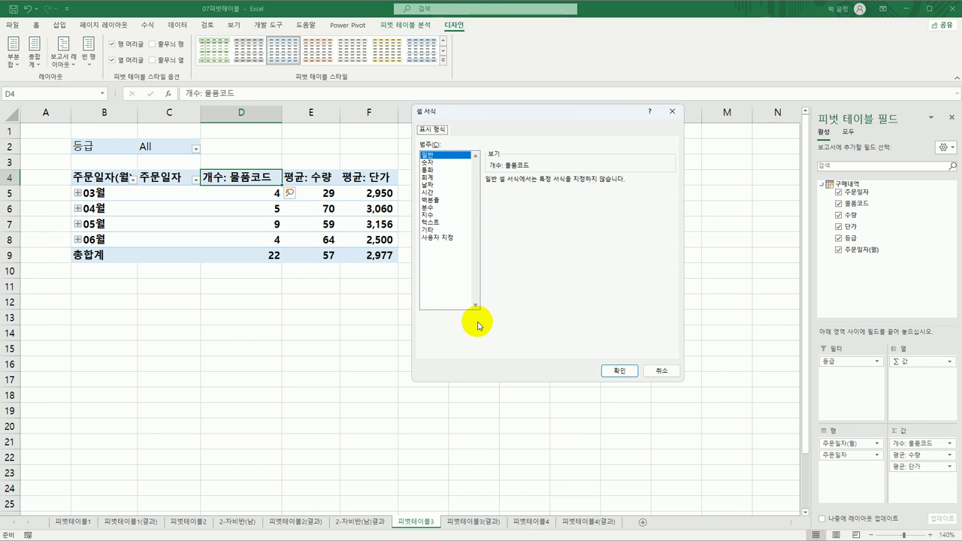
click(443, 237)
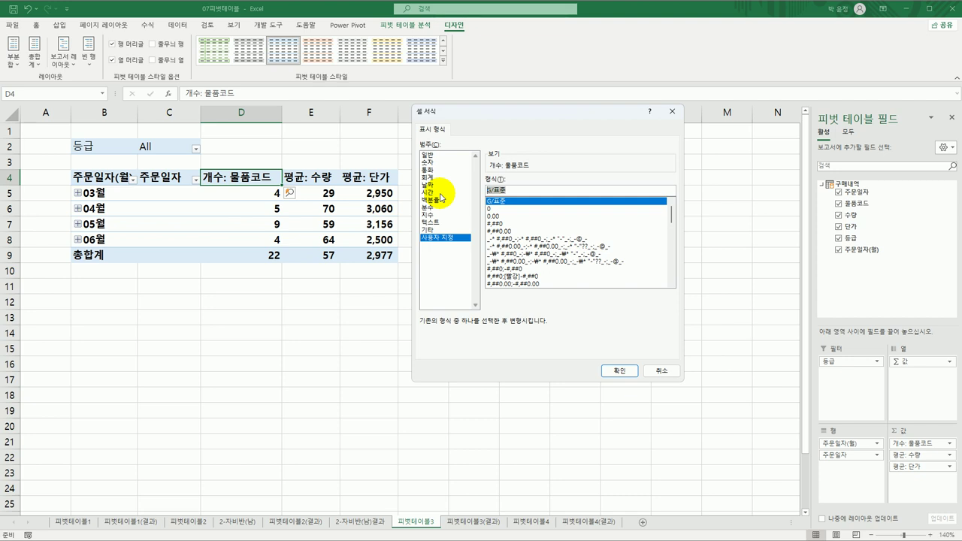
text(0ㄱ)
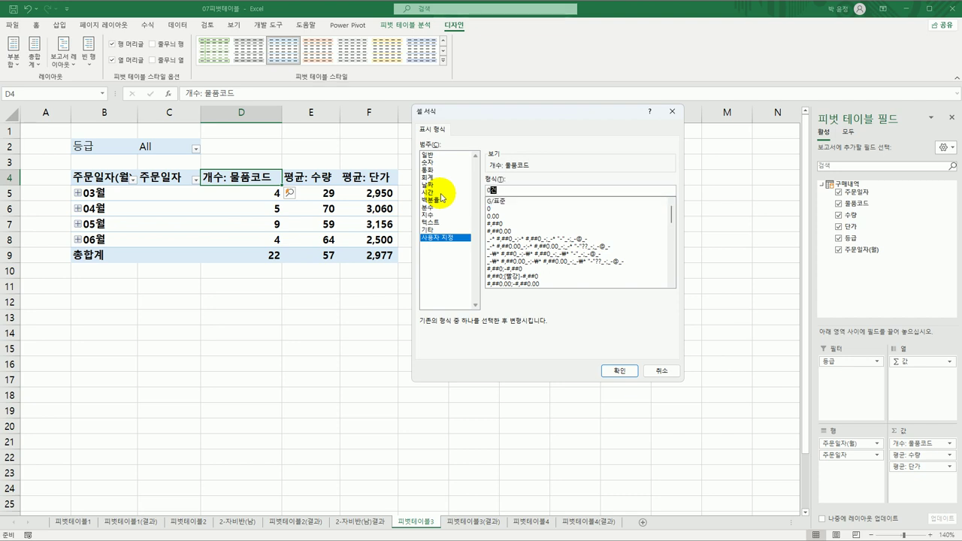
text(건)
click(619, 370)
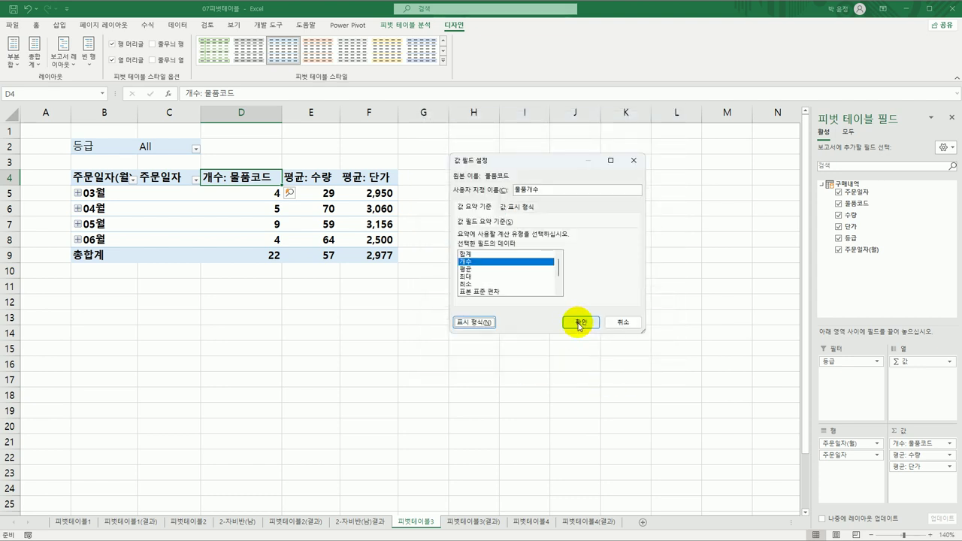
click(580, 324)
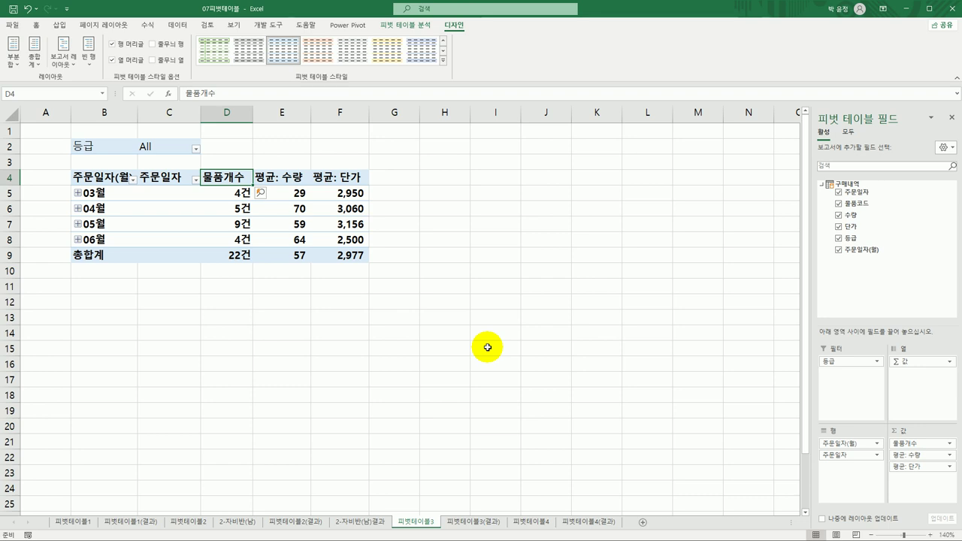
- Turn on merging and centering of cells with labels (레이블이 있는 셀 병합 및 가운데 맞춤) in the PivotTable options
right_click(229, 195)
click(312, 382)
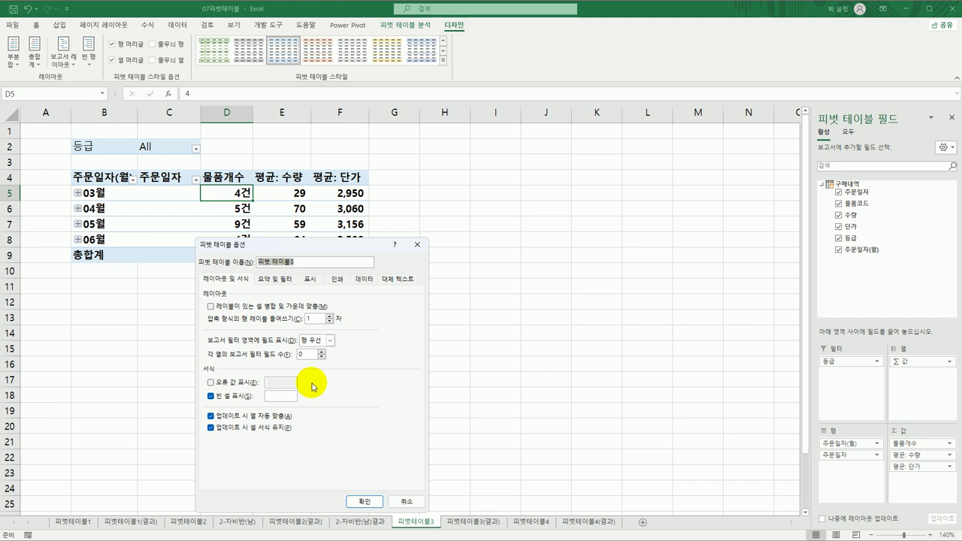
drag(284, 248, 498, 142)
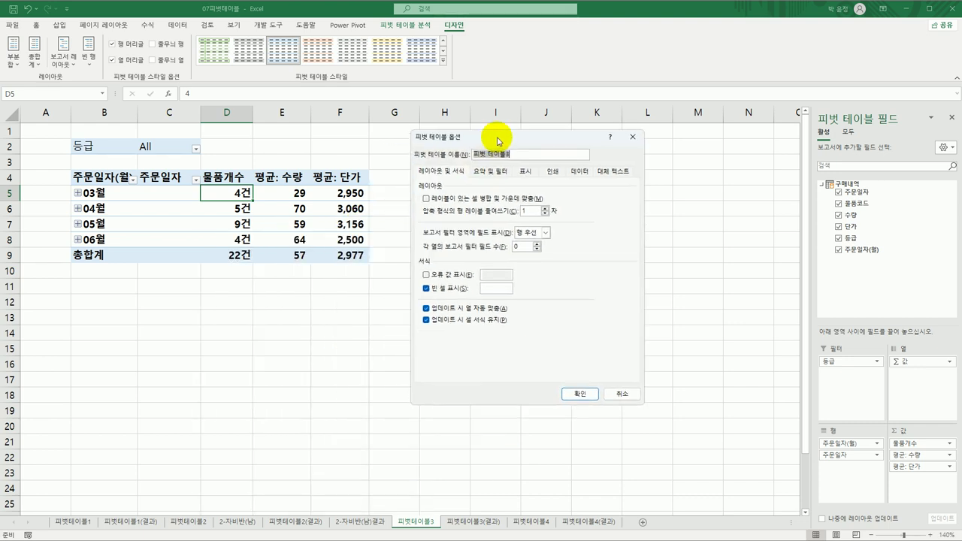
click(467, 200)
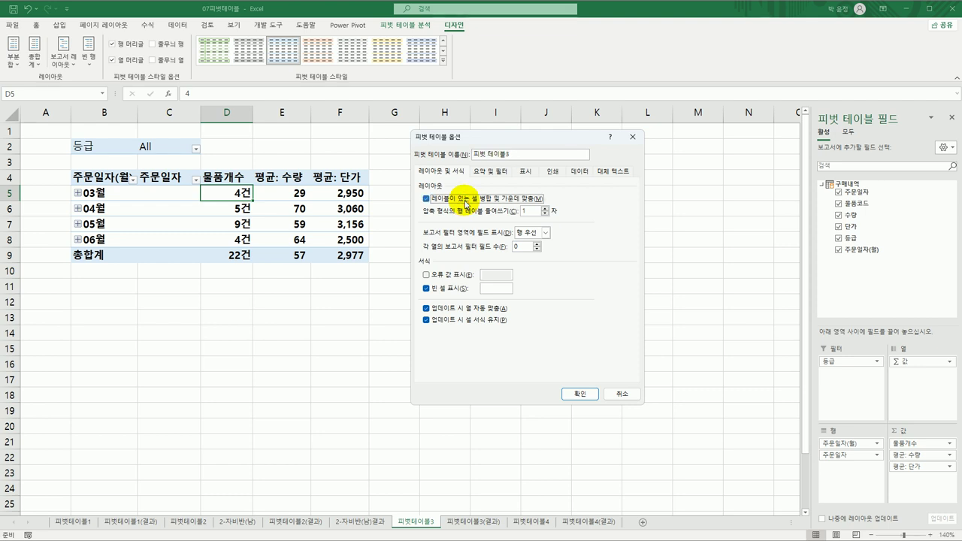
click(582, 393)
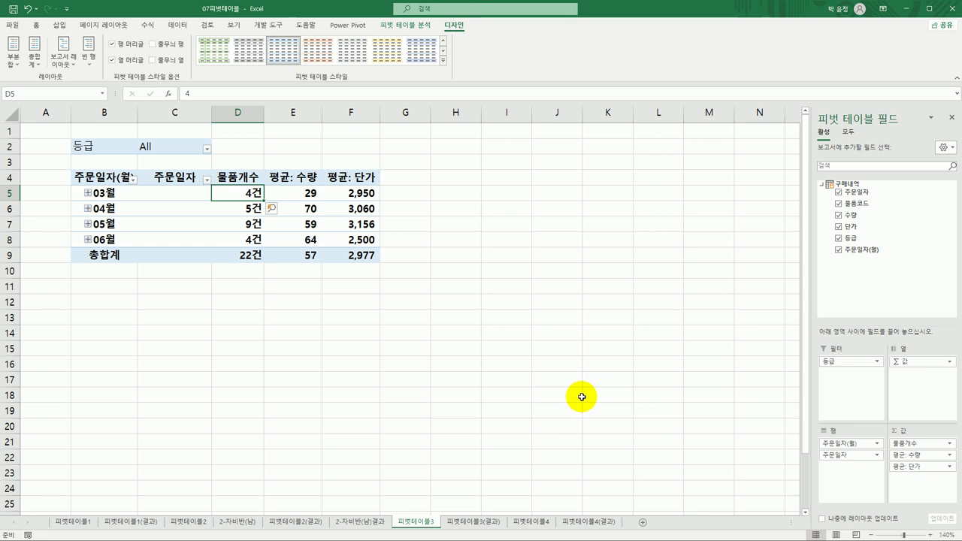
- Filter the report by 등급 with multiple-item selection, excluding 비회원 and keeping 정회원 and 준회원
click(183, 148)
click(207, 150)
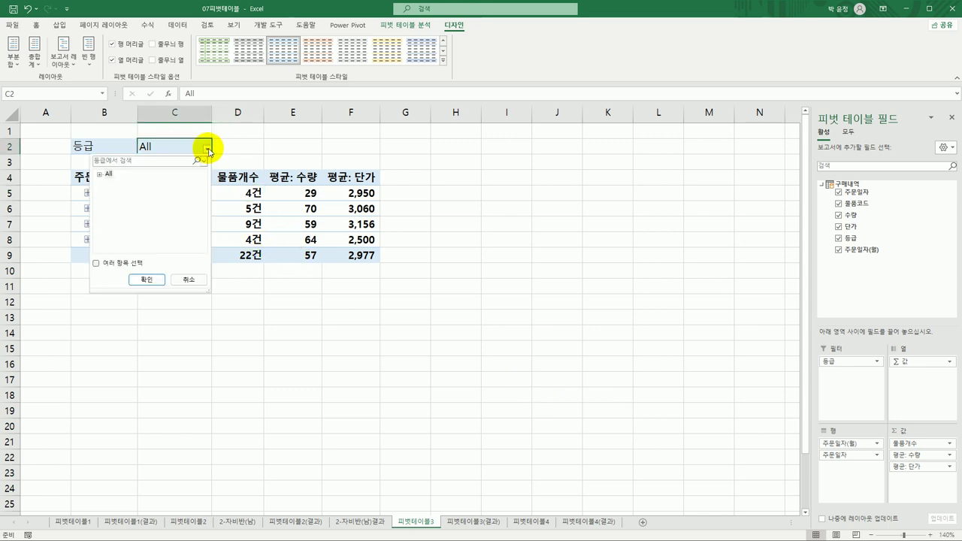
click(99, 175)
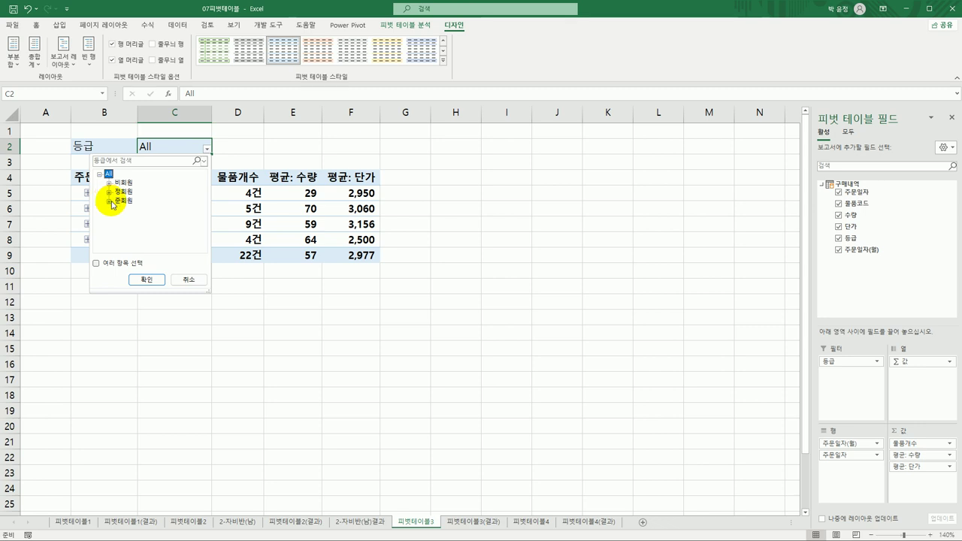
click(108, 183)
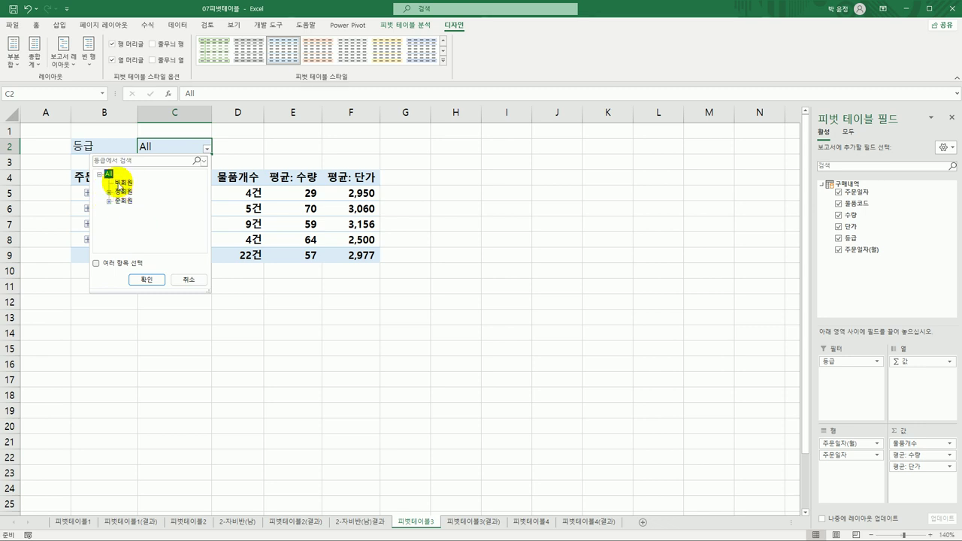
click(118, 265)
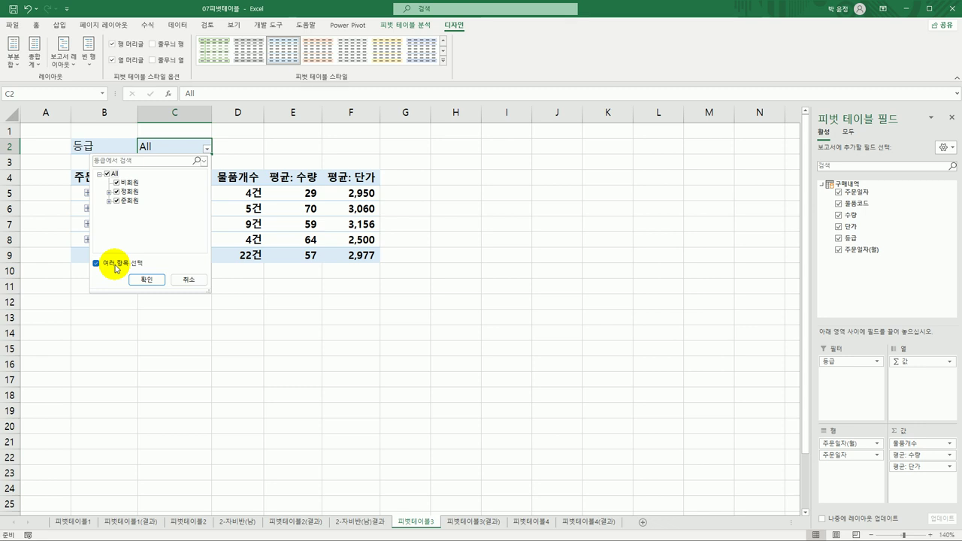
click(122, 183)
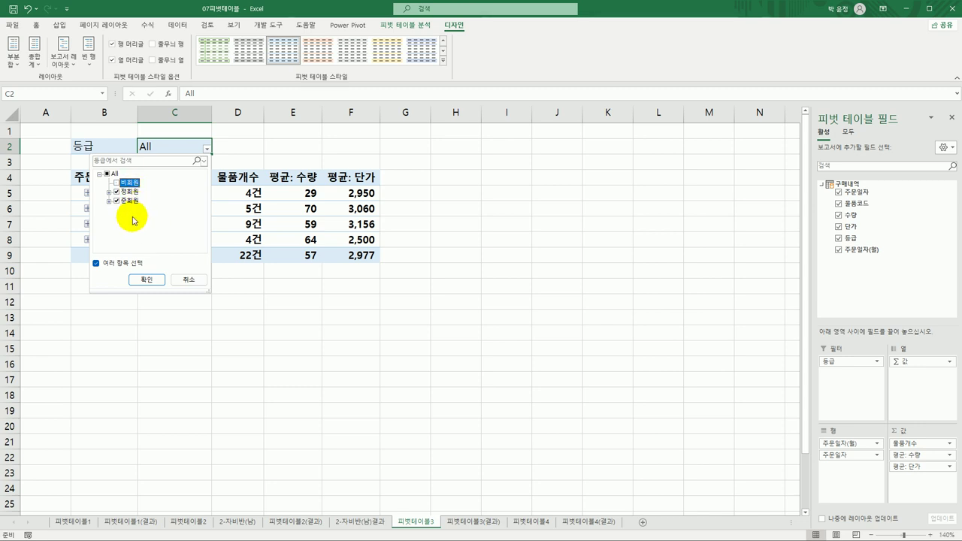
click(159, 288)
click(465, 354)
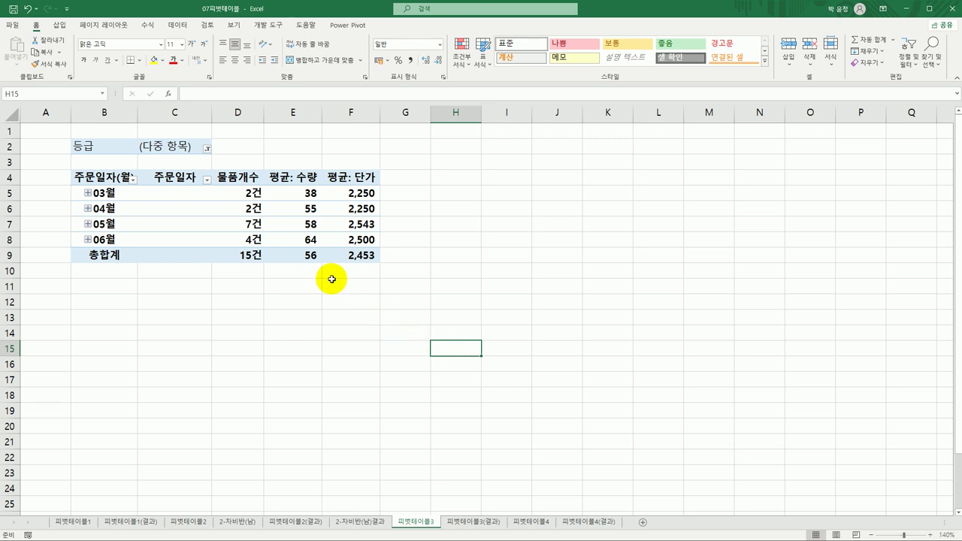
- Compare the 피벗테이블3 sheet with 피벗테이블3(결과) and autofit the width of column B in 피벗테이블3
click(480, 522)
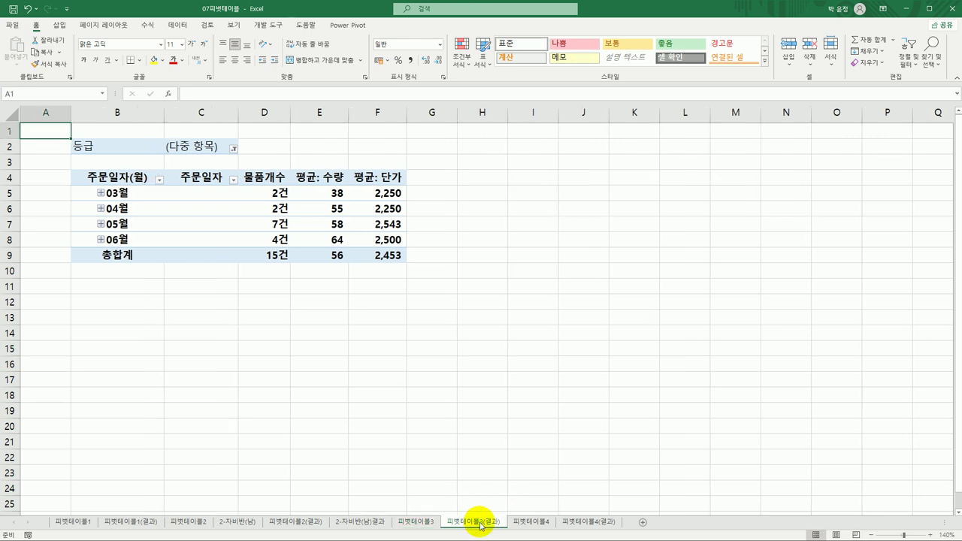
click(424, 522)
click(459, 527)
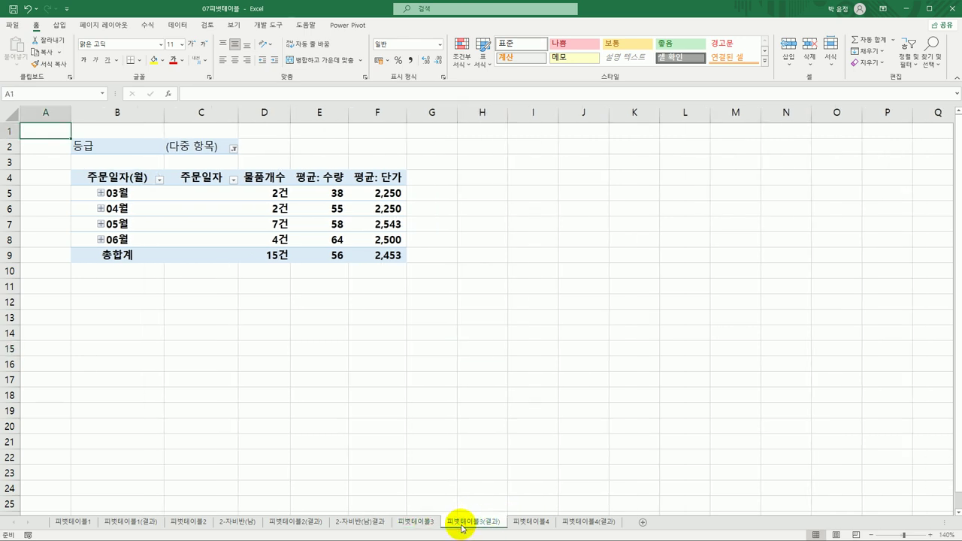
click(415, 524)
double_click(137, 114)
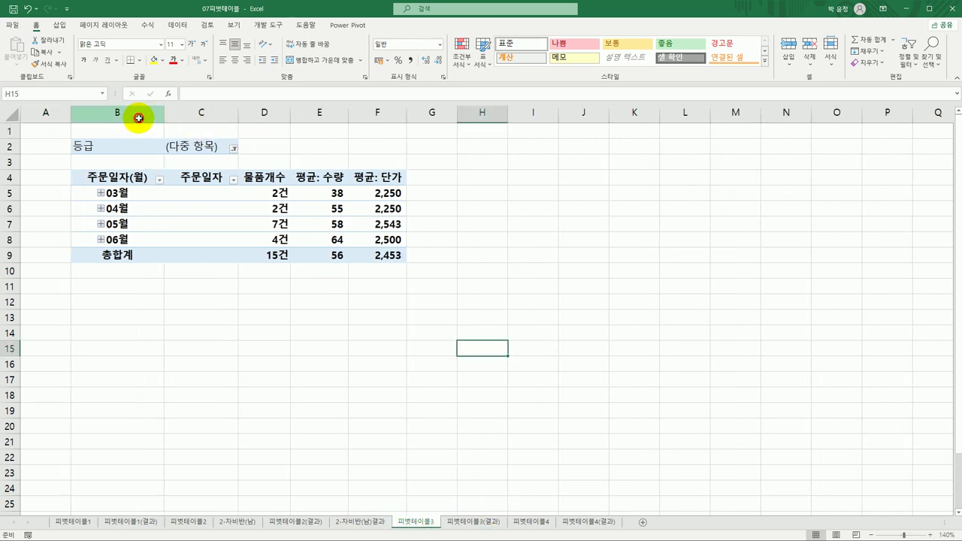
click(470, 525)
click(411, 524)
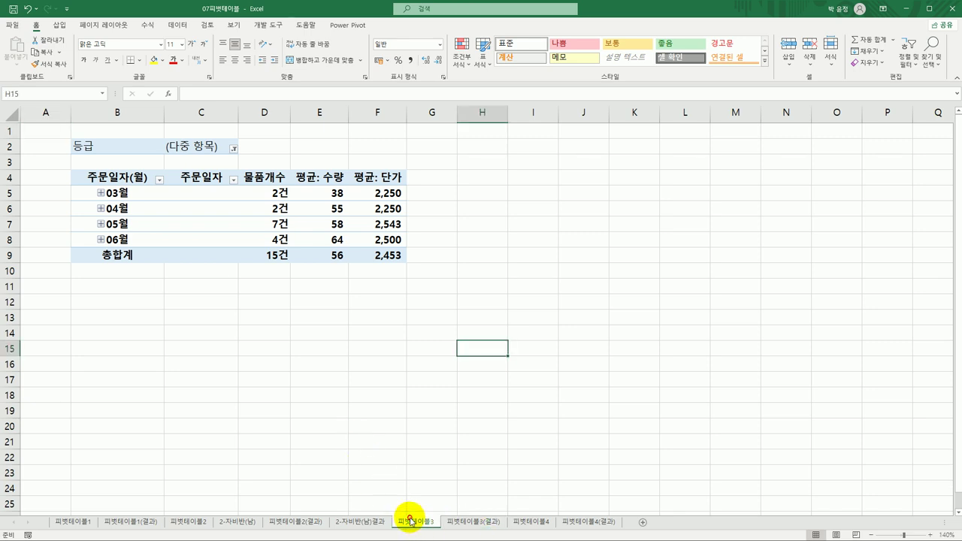
click(457, 522)
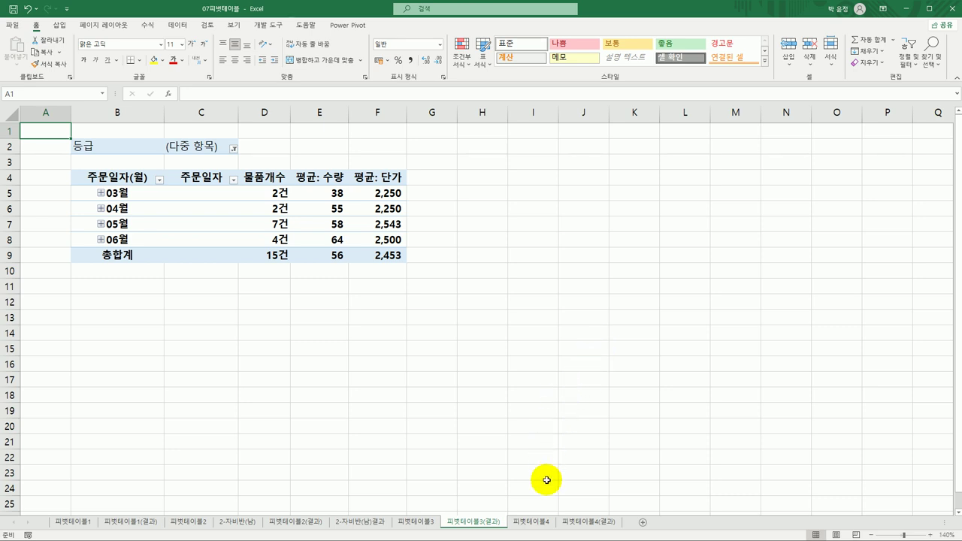
- Start a text/CSV import of the 대출현황 text file from cell B4 of the 피벗테이블4 sheet
click(542, 521)
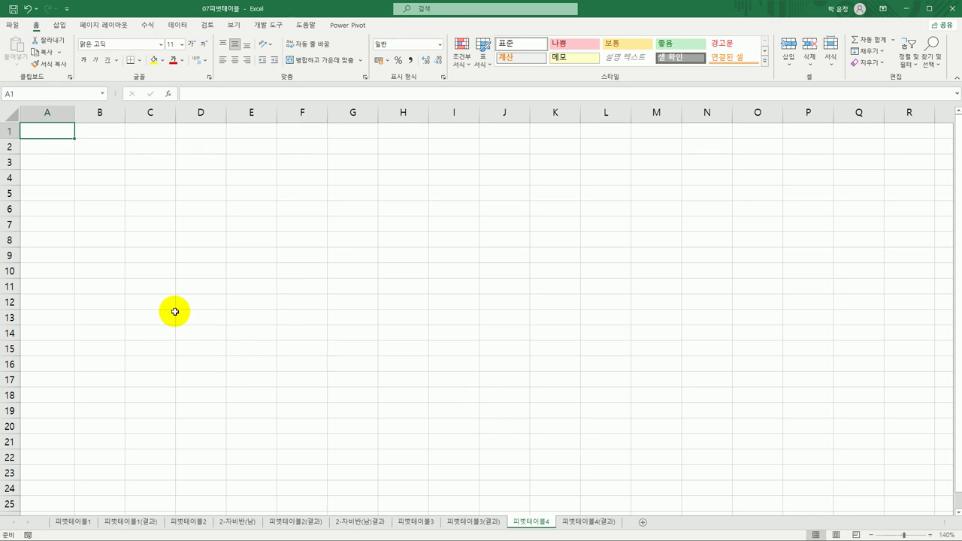
click(102, 176)
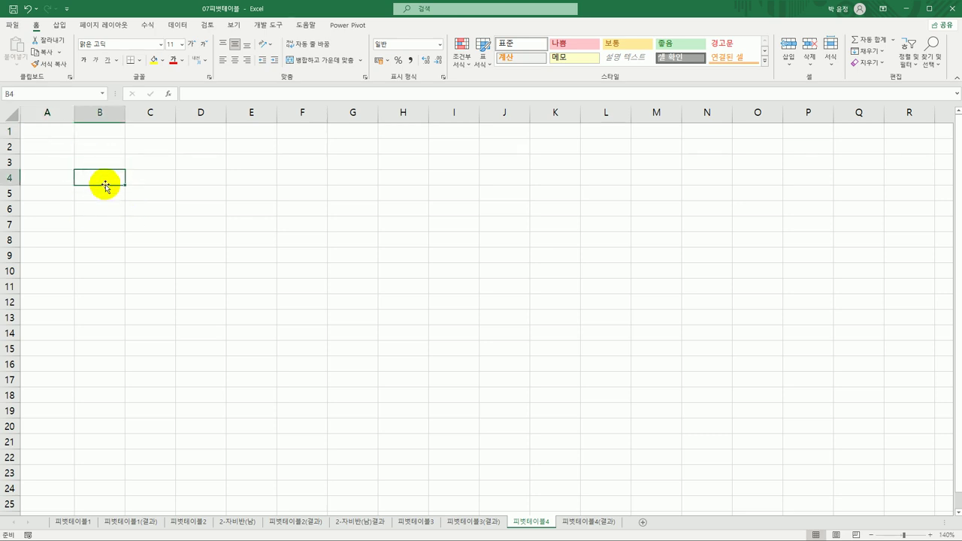
click(177, 25)
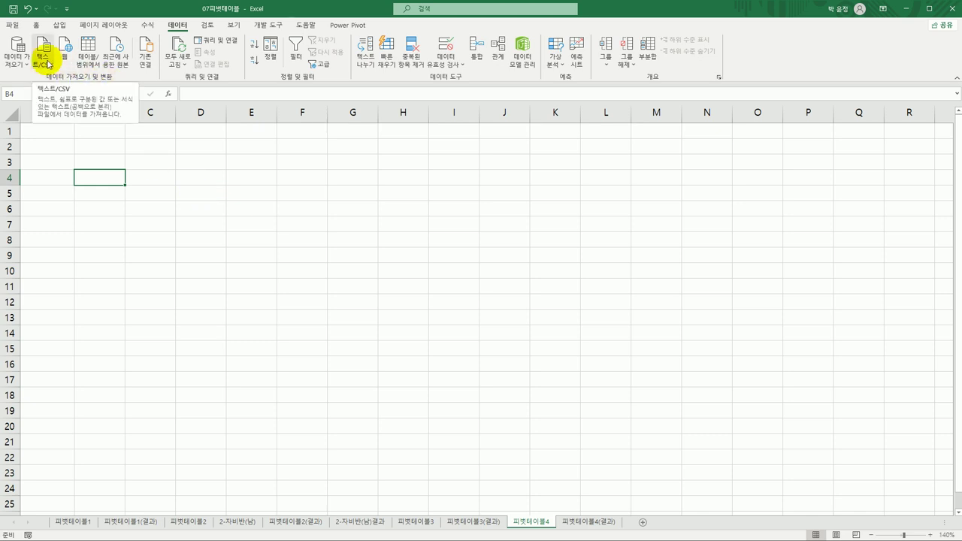
click(47, 63)
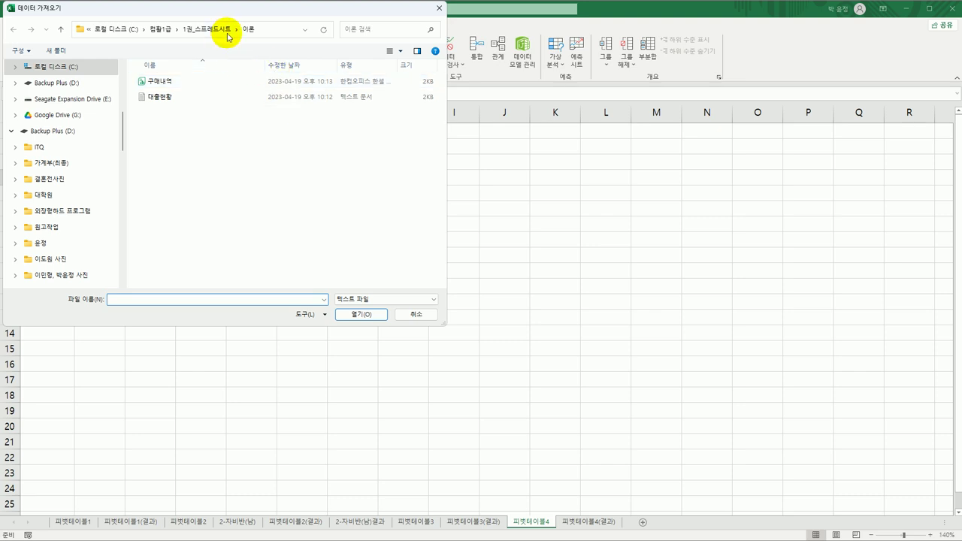
drag(238, 15, 357, 91)
click(305, 173)
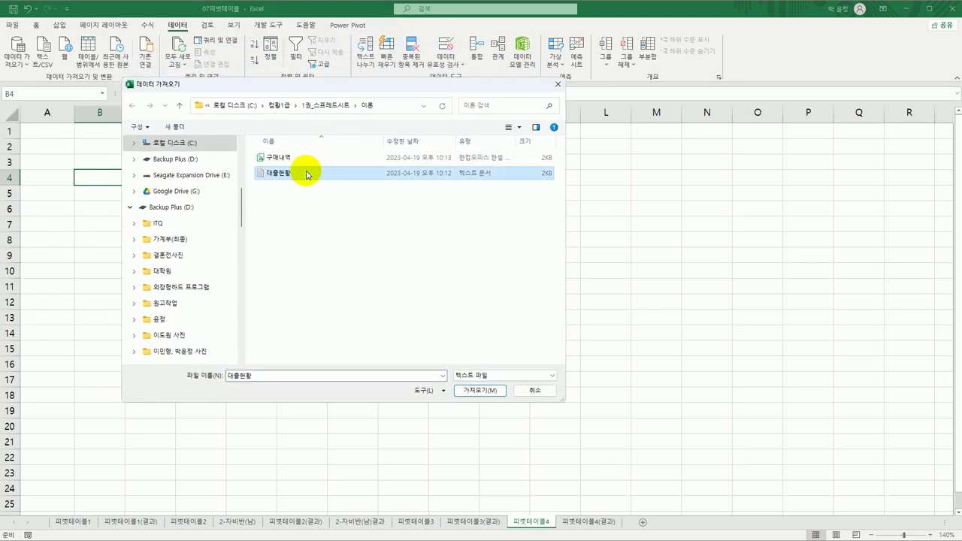
click(482, 391)
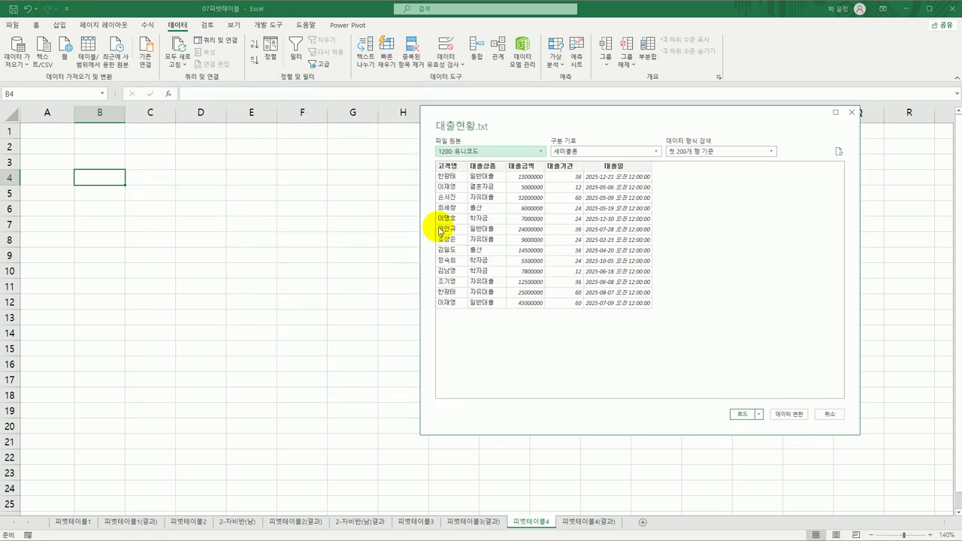
drag(504, 123, 329, 118)
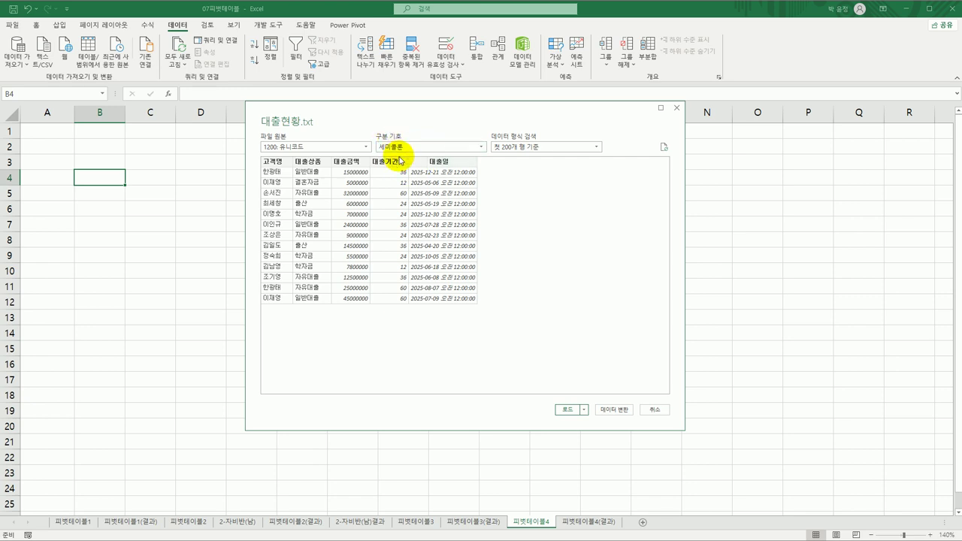
- Load the data as a PivotTable report at cell B4 of the existing 피벗테이블4 worksheet, adding it to the data model
click(584, 410)
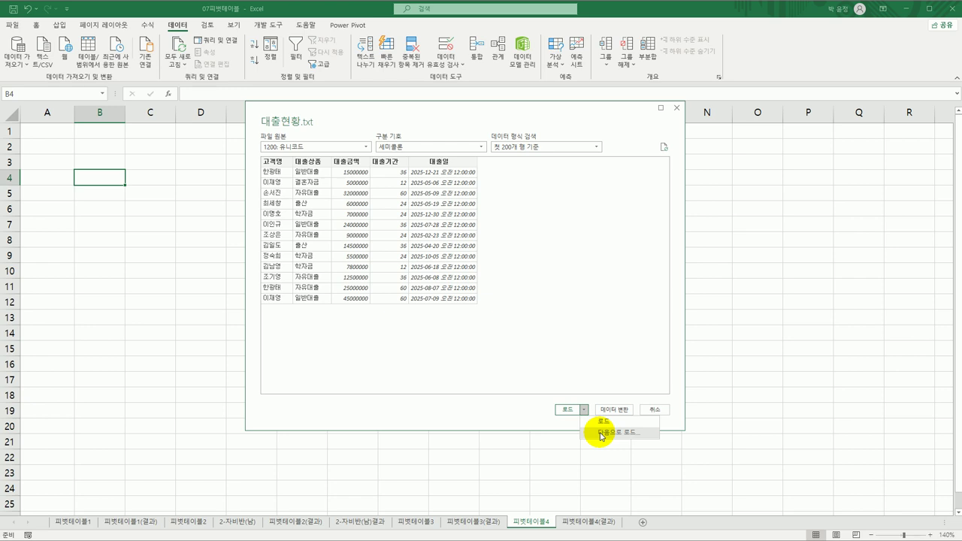
click(602, 433)
click(538, 215)
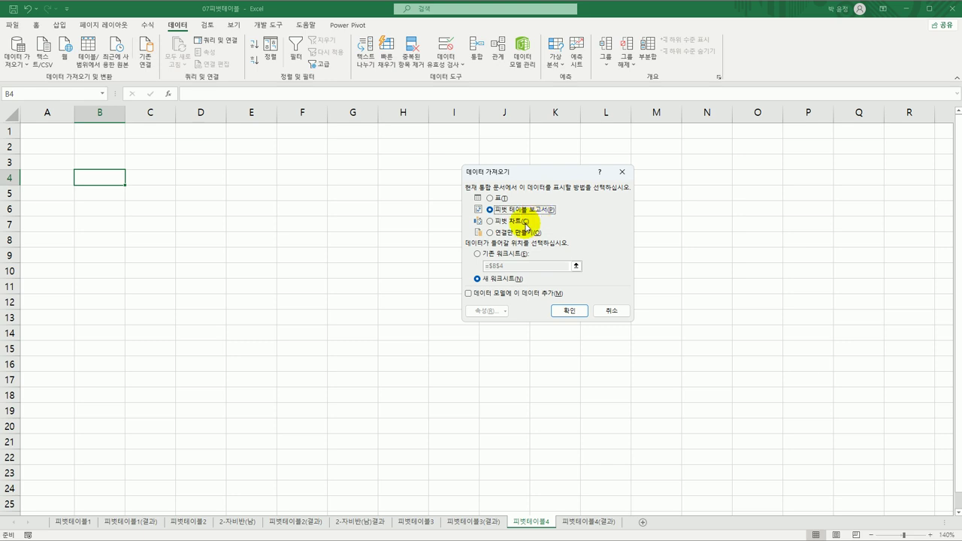
click(481, 255)
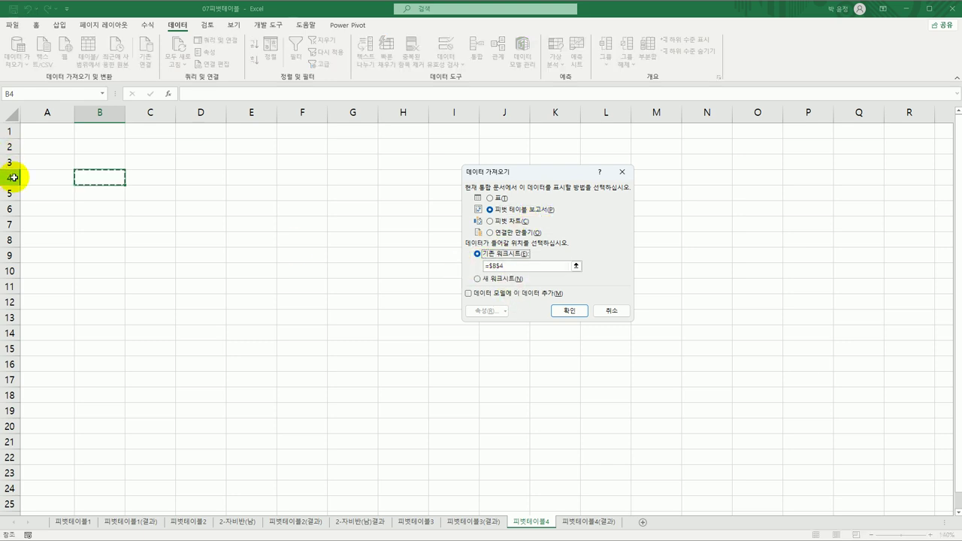
click(88, 178)
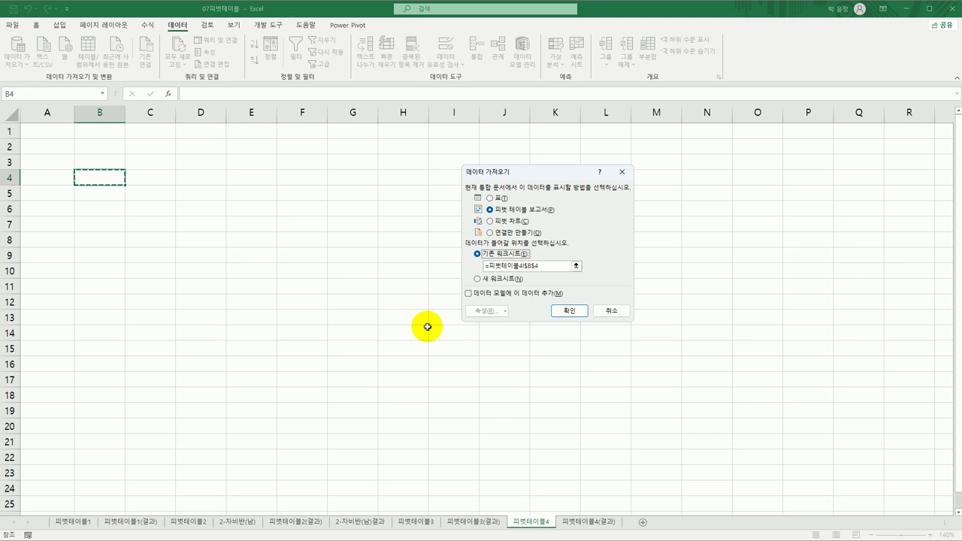
click(497, 299)
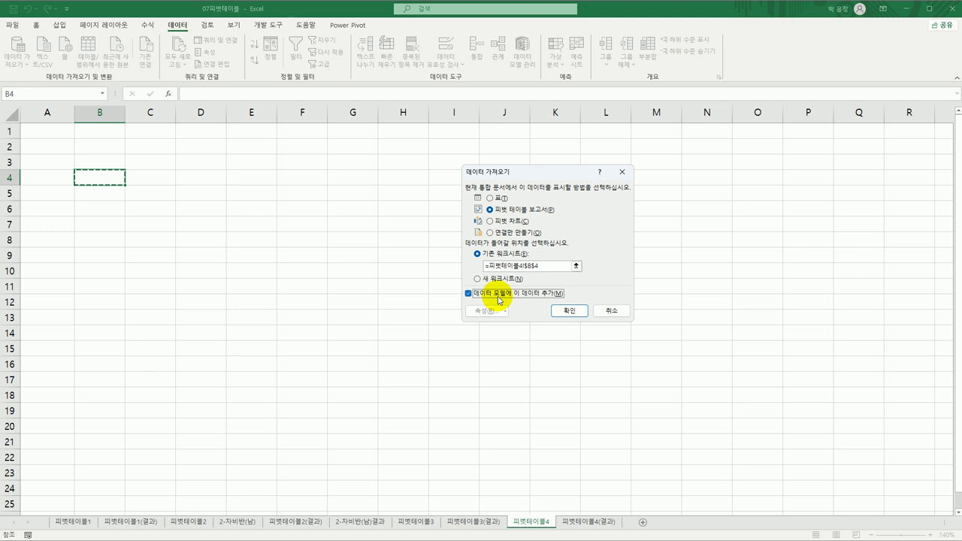
click(560, 310)
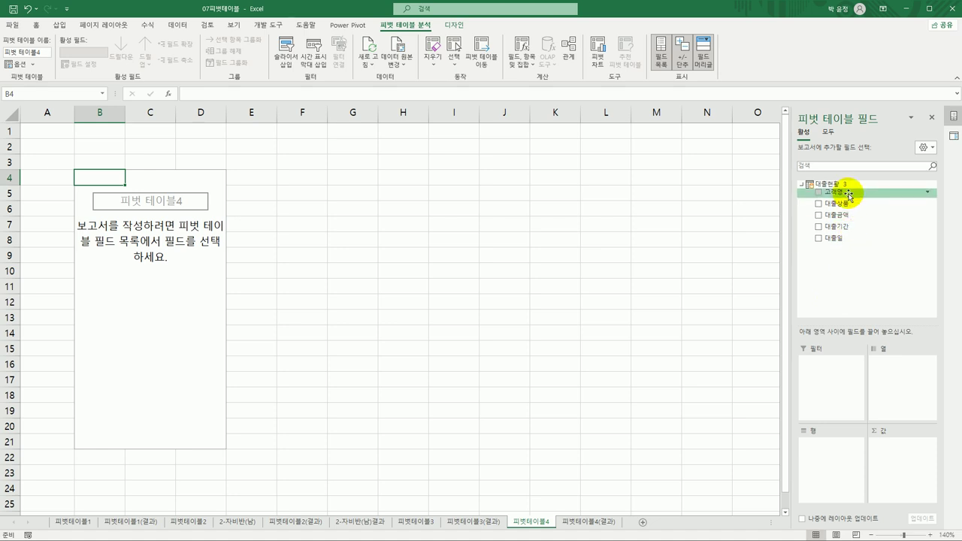
- Place 고객명 in the filters, 대출기간 in the rows, 대출상품 in the columns and 대출금액 in the values
drag(842, 192, 830, 379)
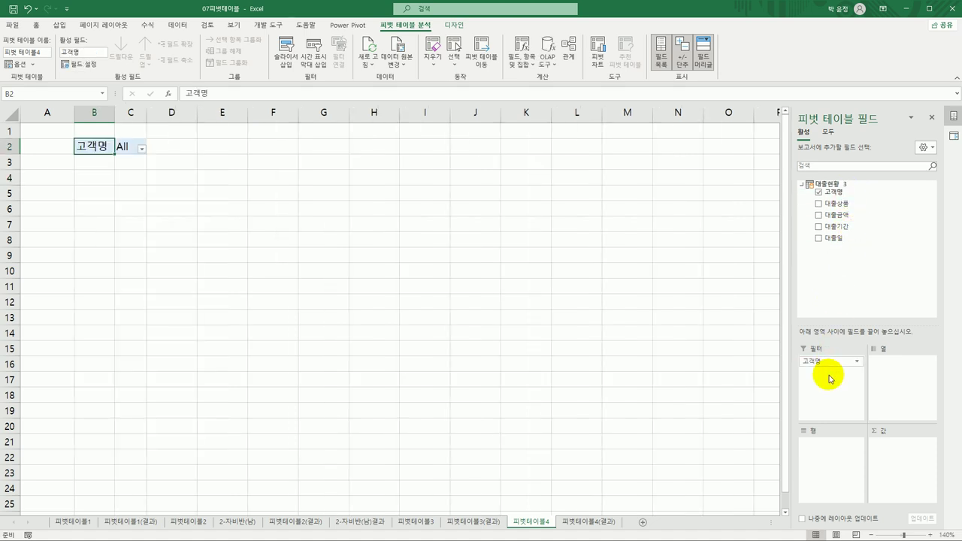
drag(836, 228, 821, 468)
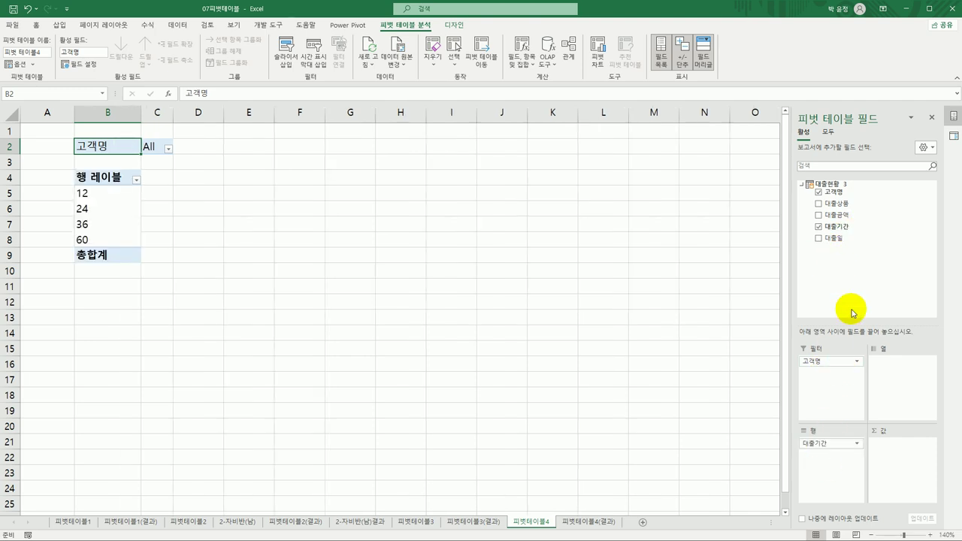
drag(839, 206, 895, 385)
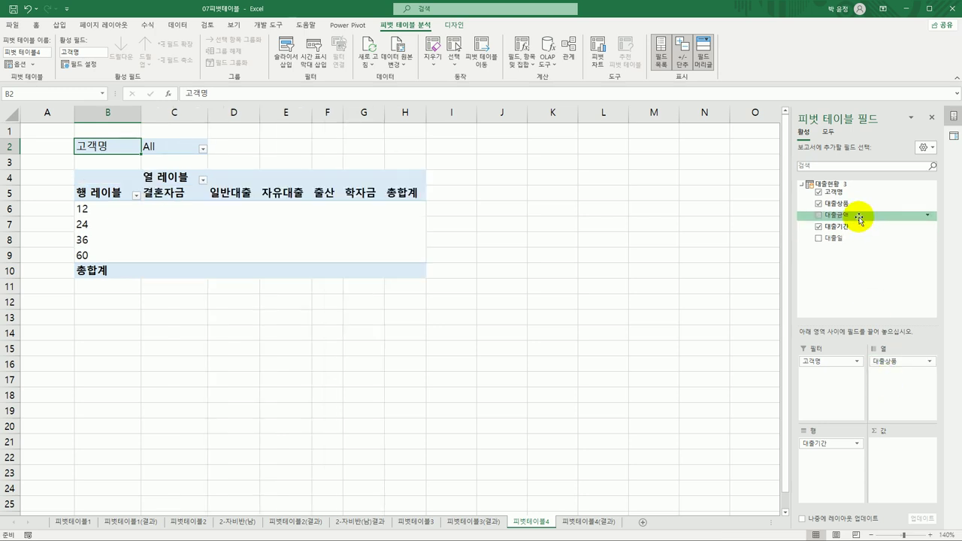
drag(862, 215, 888, 469)
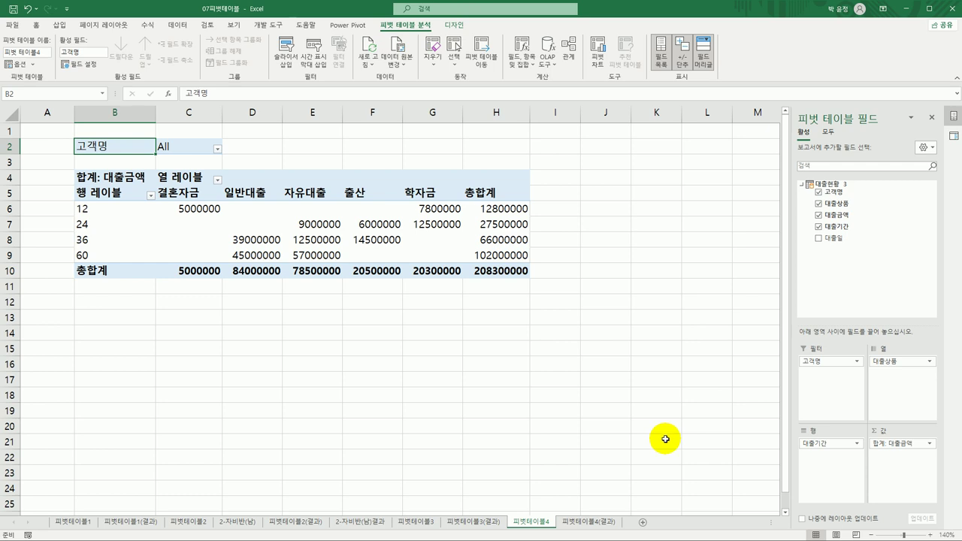
- Show the report in outline form (개요 형식) and turn on grand totals for columns only (열의 총합계만 설정)
click(188, 179)
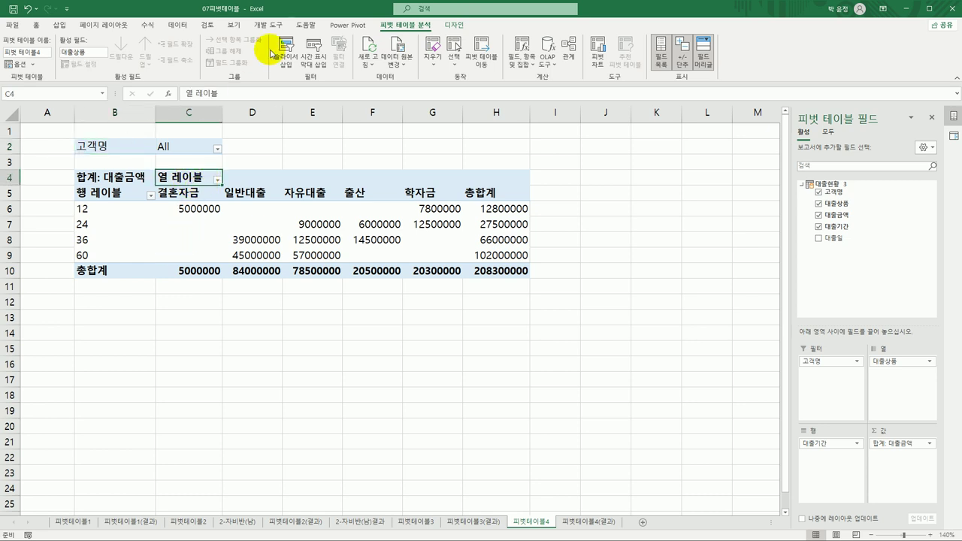
click(455, 26)
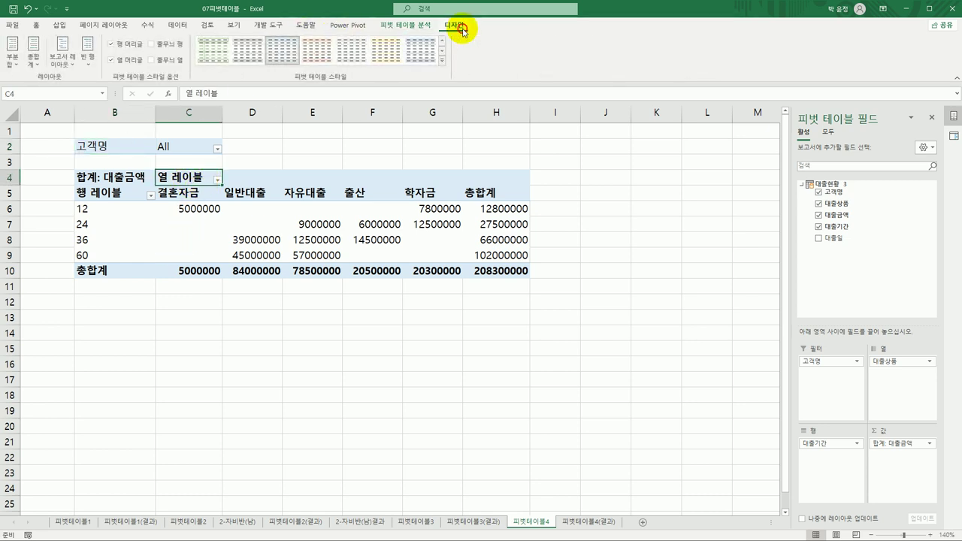
click(63, 57)
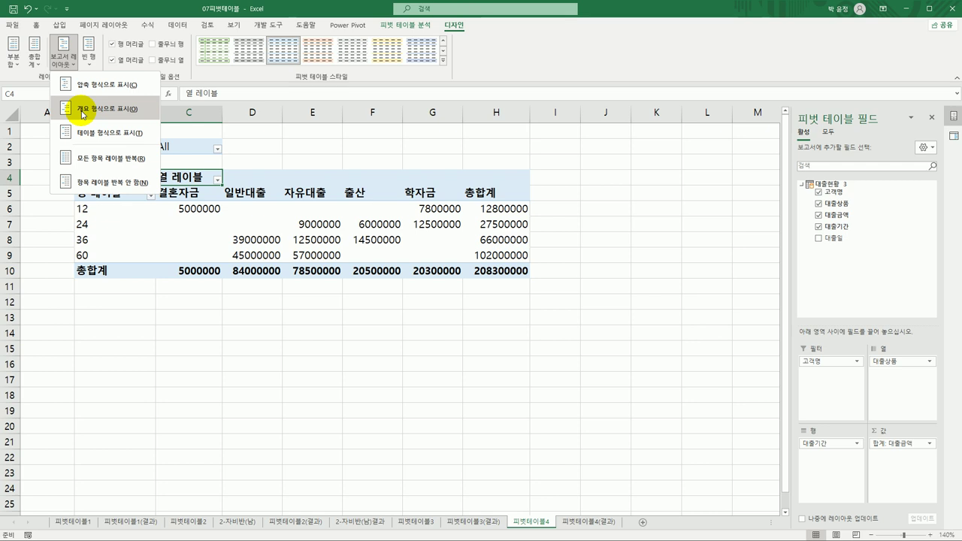
click(84, 114)
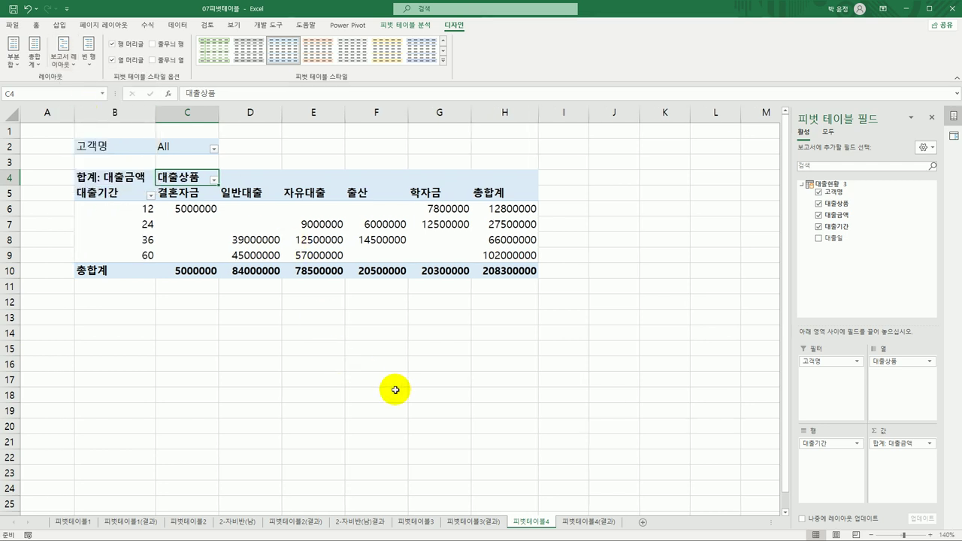
click(34, 51)
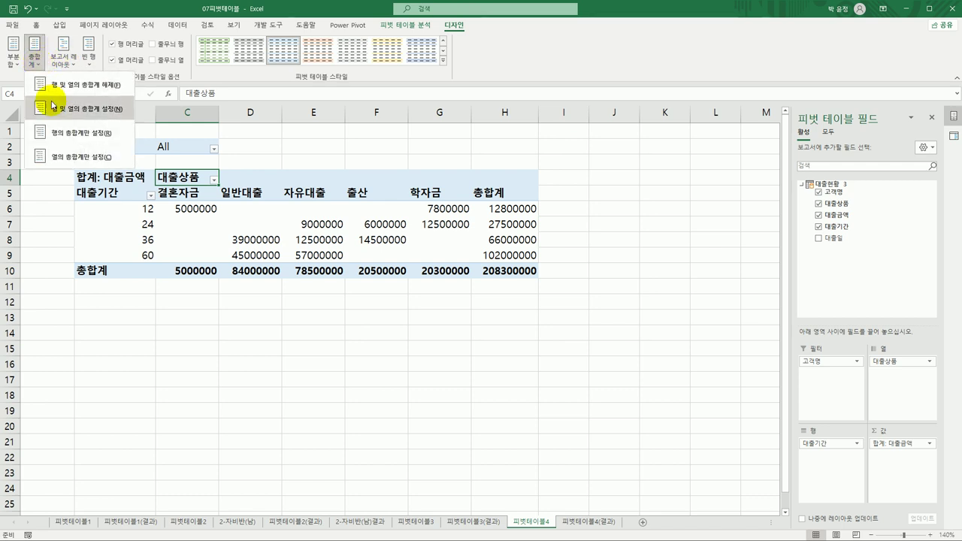
click(58, 160)
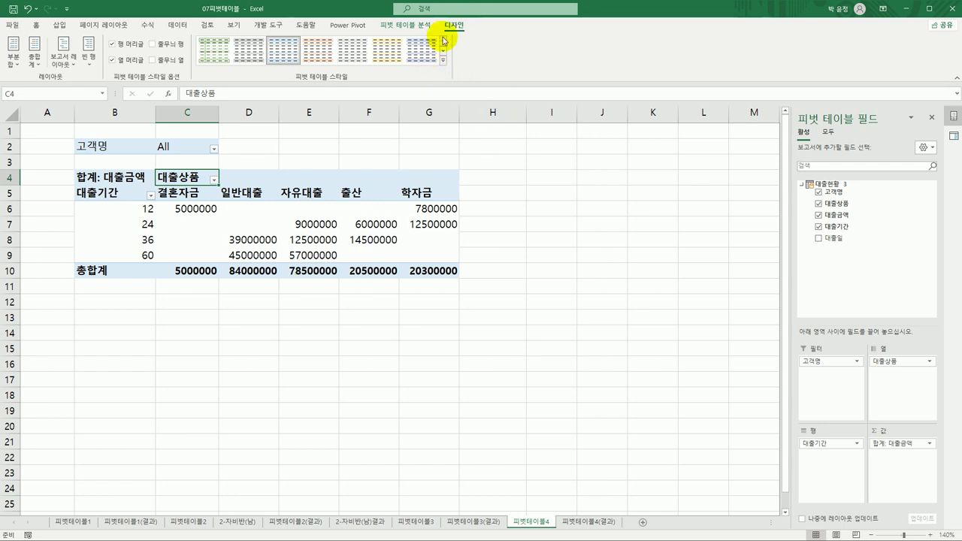
- Apply the PivotTable style 연한 파랑, 피벗 스타일 보통 9 and turn on banded rows (줄무늬 행)
click(441, 63)
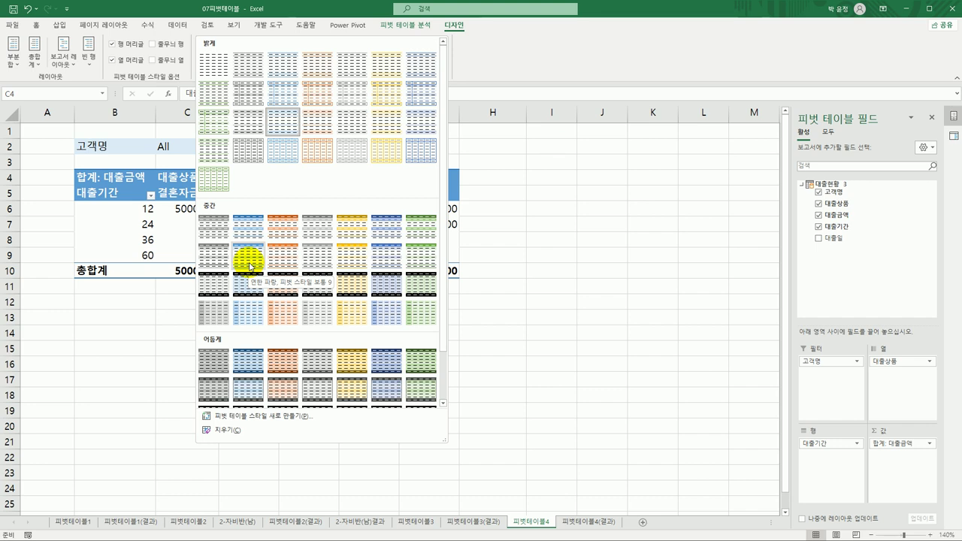
click(250, 266)
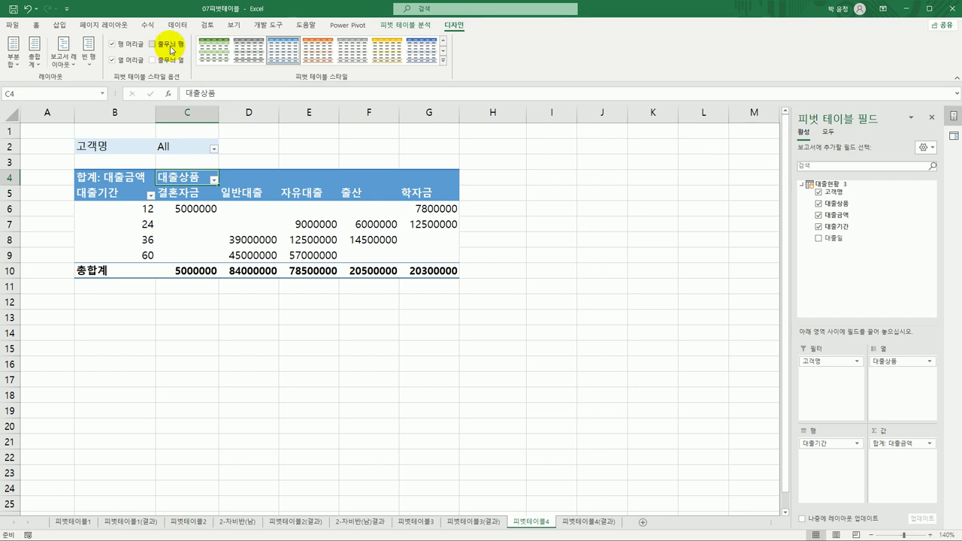
click(170, 47)
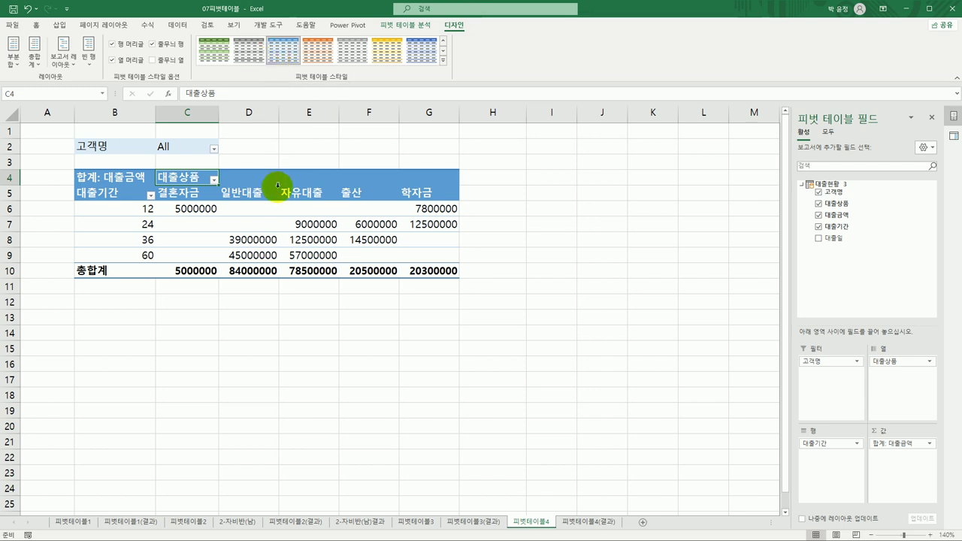
- Set the PivotTable options to show empty cells as * and to merge and center cells with labels
right_click(188, 215)
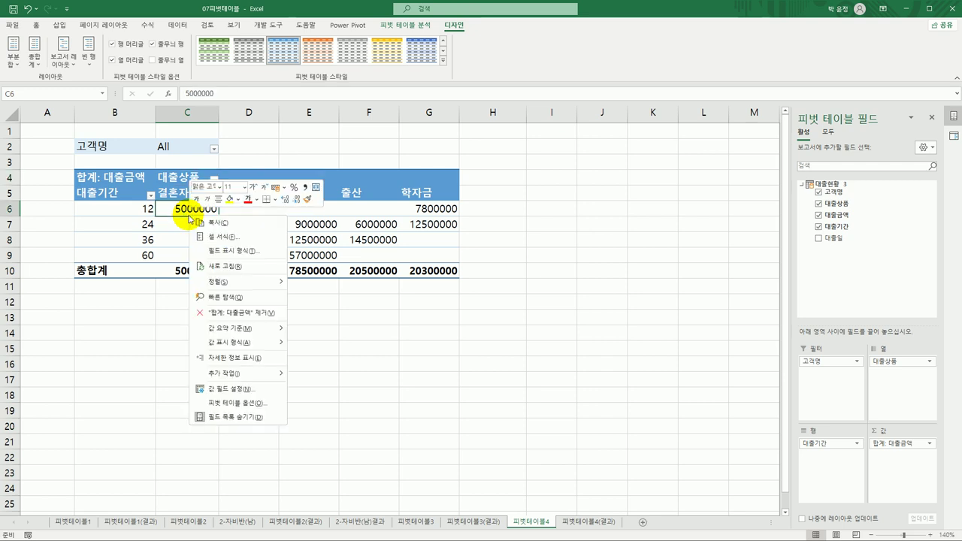
click(267, 410)
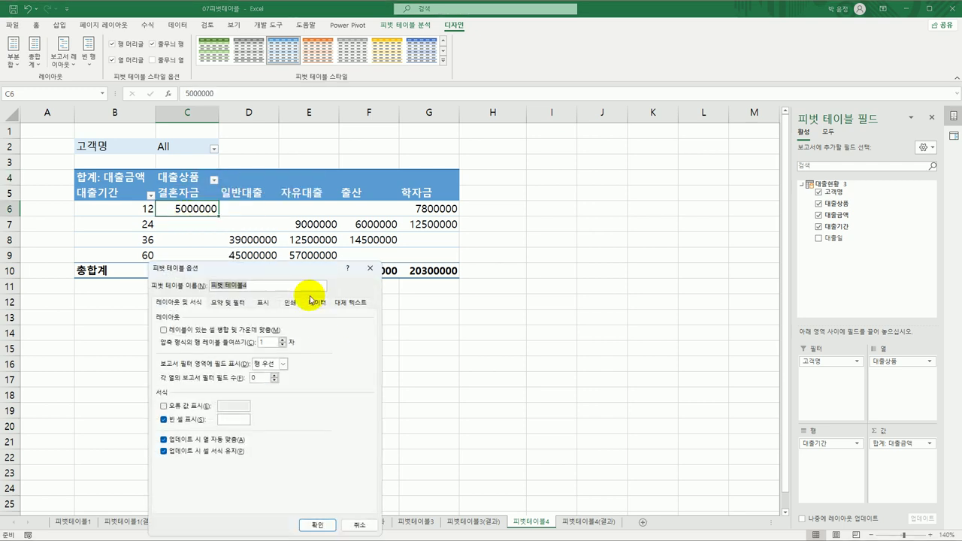
drag(303, 272, 594, 150)
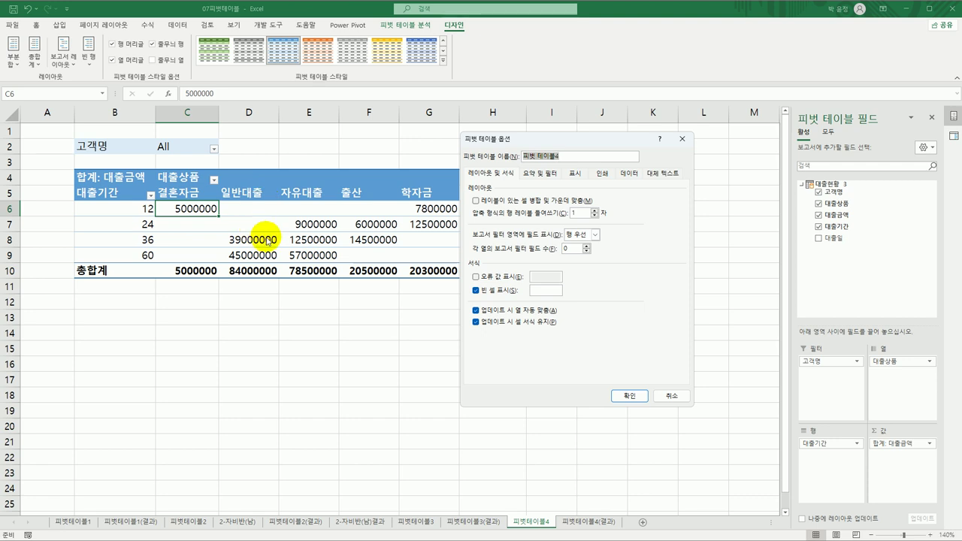
click(550, 289)
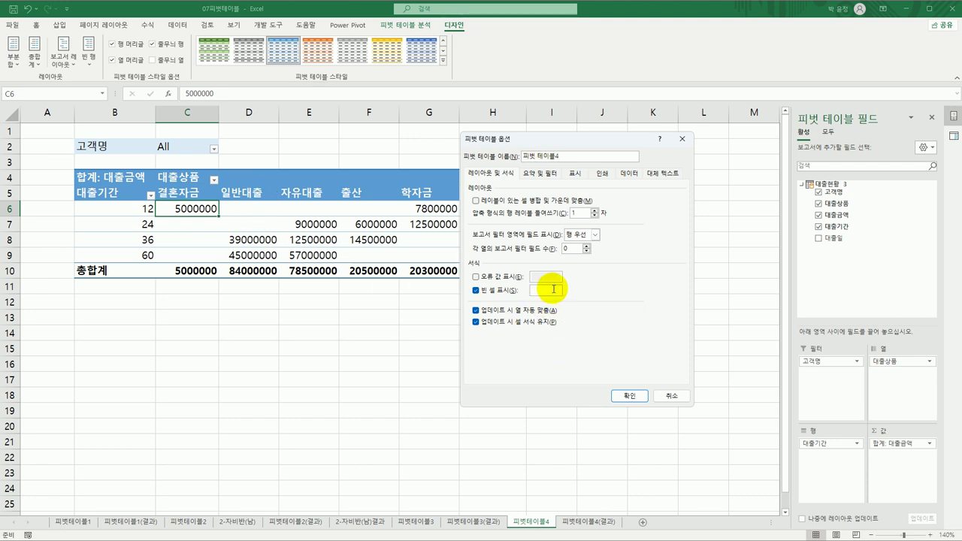
text(-)
click(513, 202)
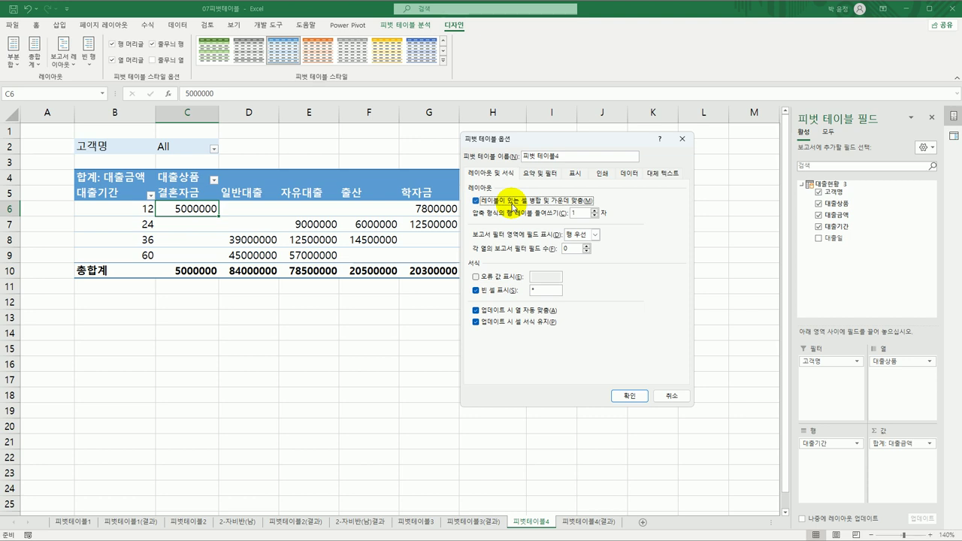
click(618, 397)
click(607, 383)
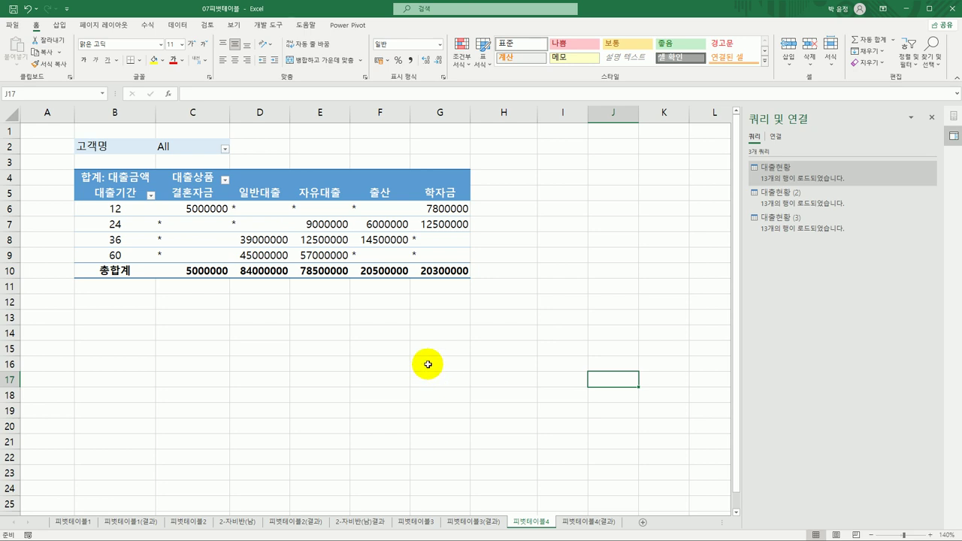
- Compare the finished PivotTable on the 피벗테이블4 sheet with the reference on the 피벗테이블4(결과) sheet
click(575, 522)
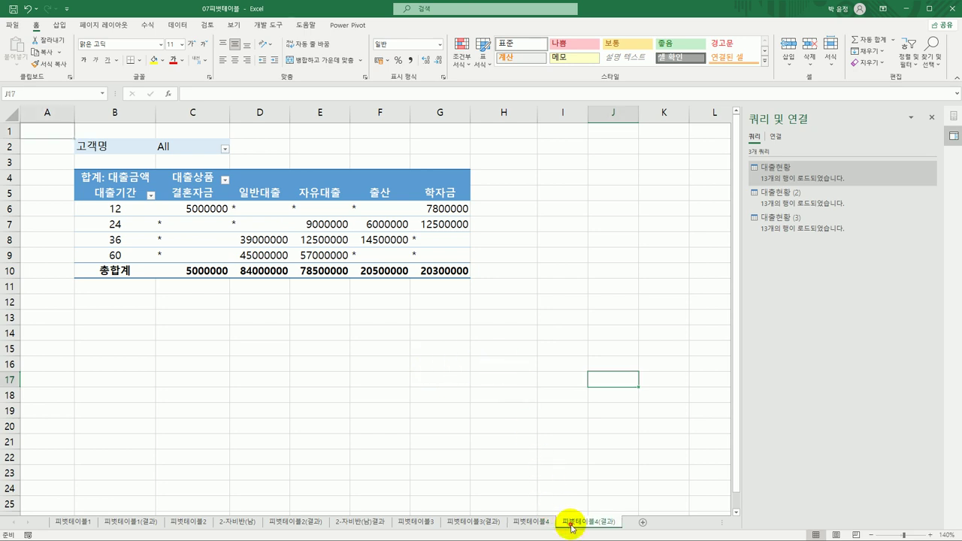
click(526, 522)
click(576, 522)
click(534, 521)
click(576, 521)
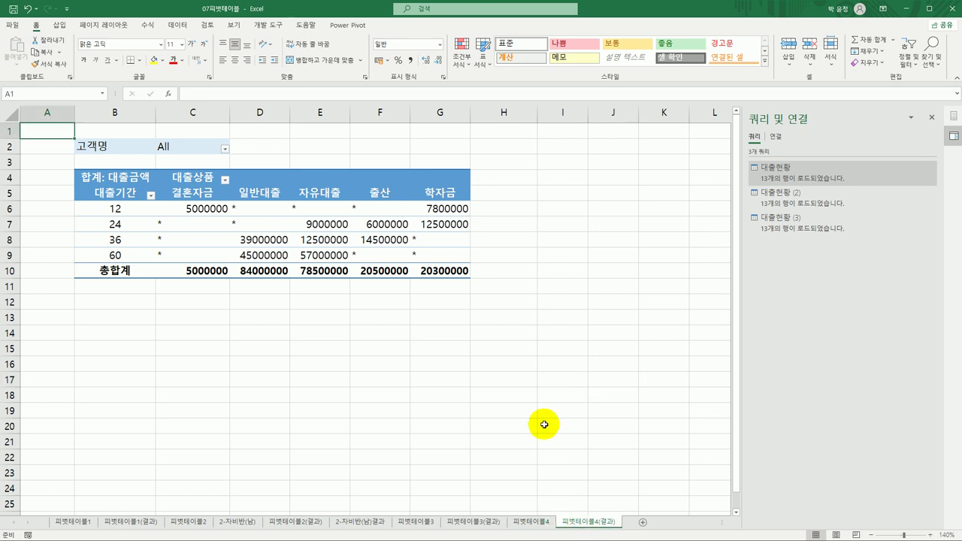
click(560, 362)
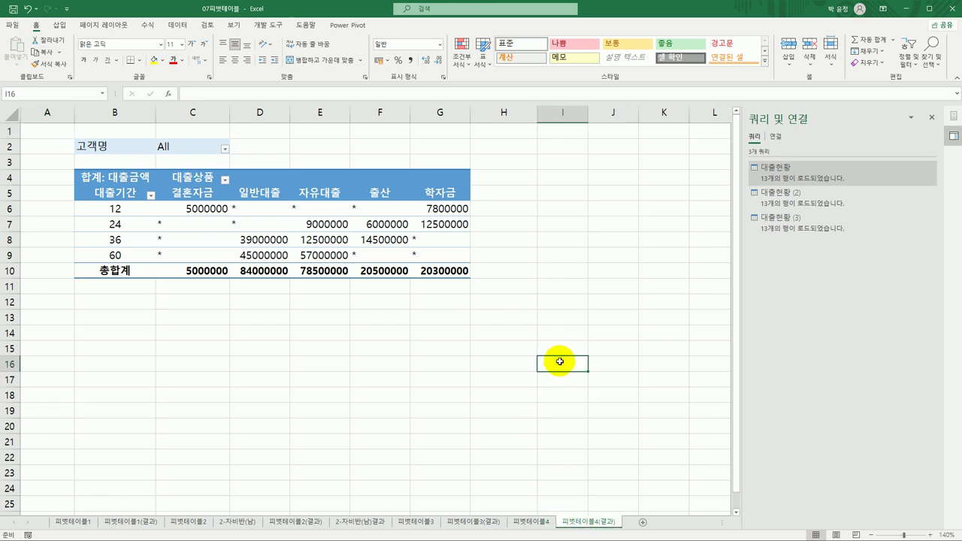